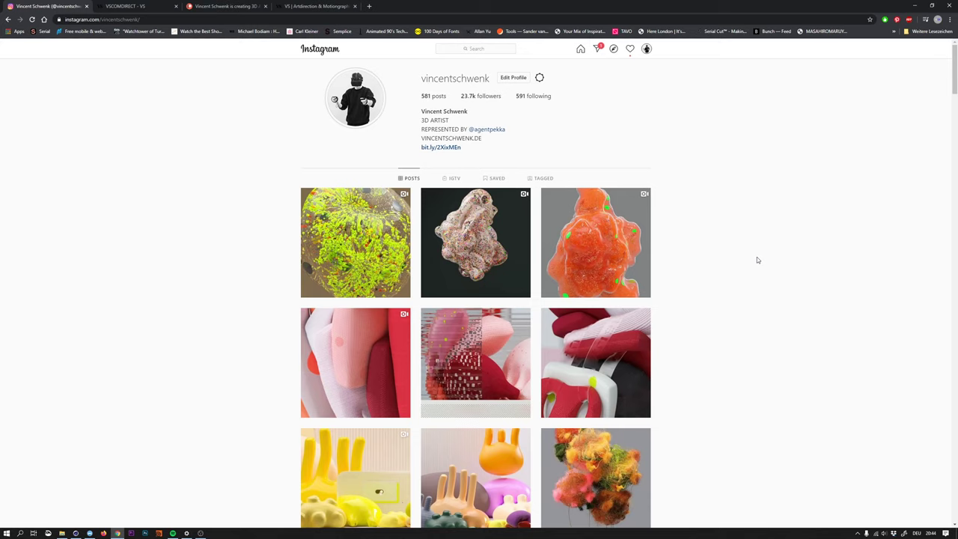
- Look through the artist's Patreon page, from the membership levels to the recent posts
click(234, 8)
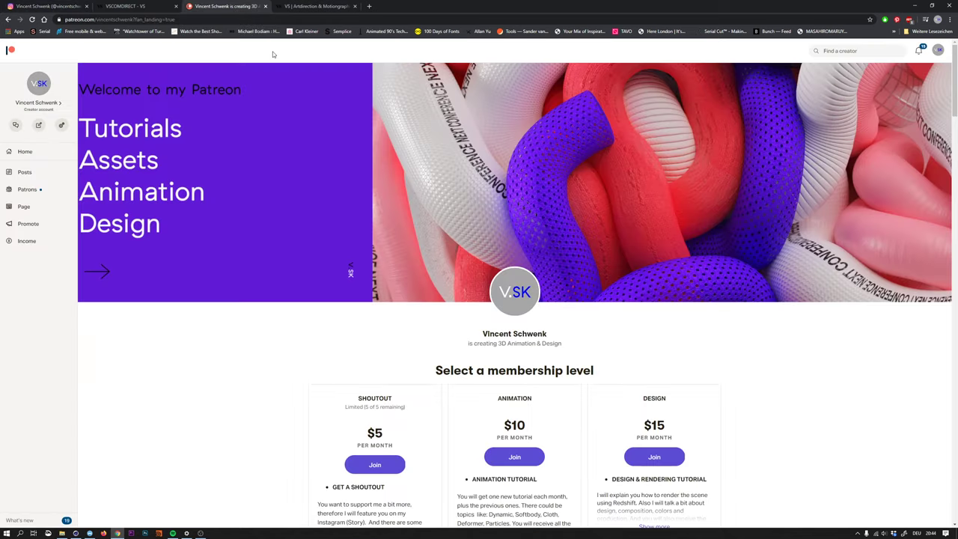
scroll(751, 270, down, 10)
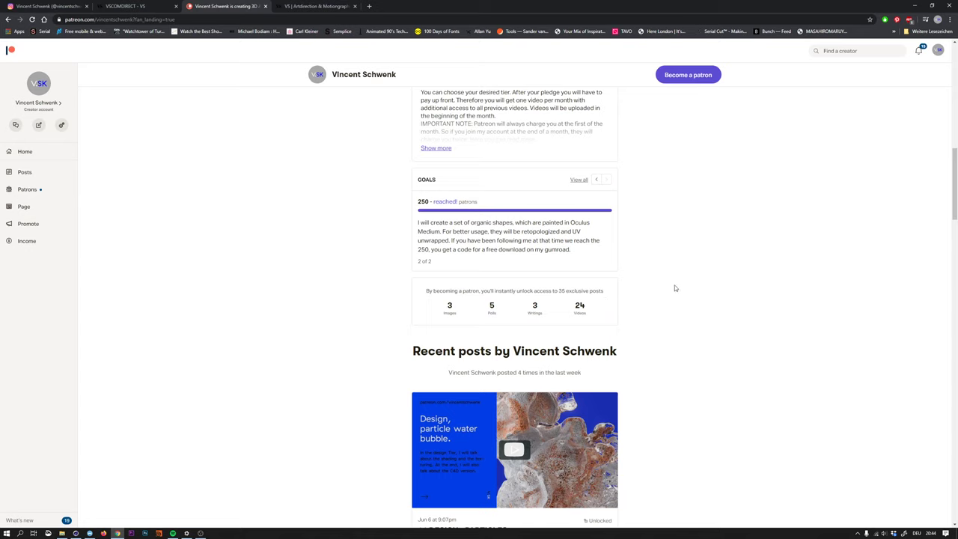
scroll(703, 314, down, 5)
scroll(711, 285, down, 10)
scroll(703, 389, up, 20)
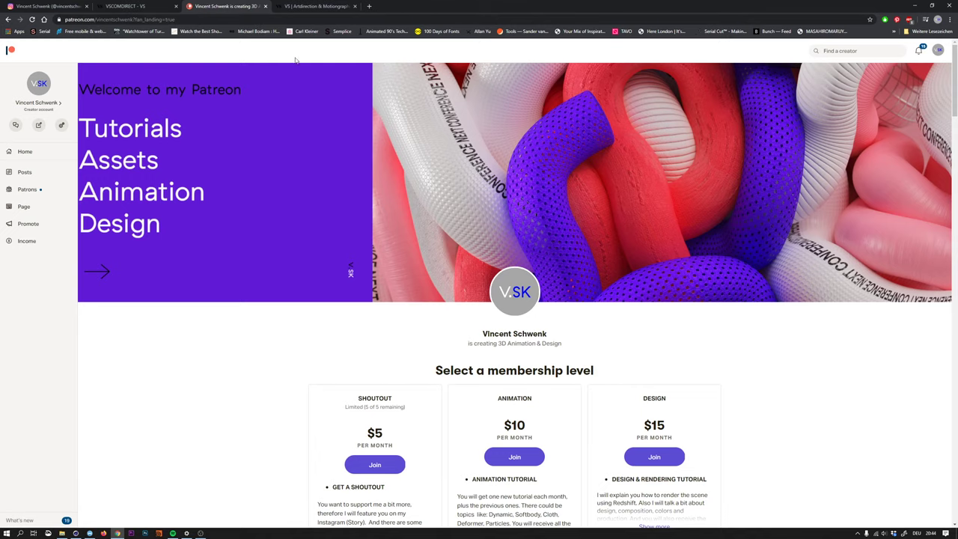
- Browse the grid of posts on the artist's Instagram profile
click(132, 8)
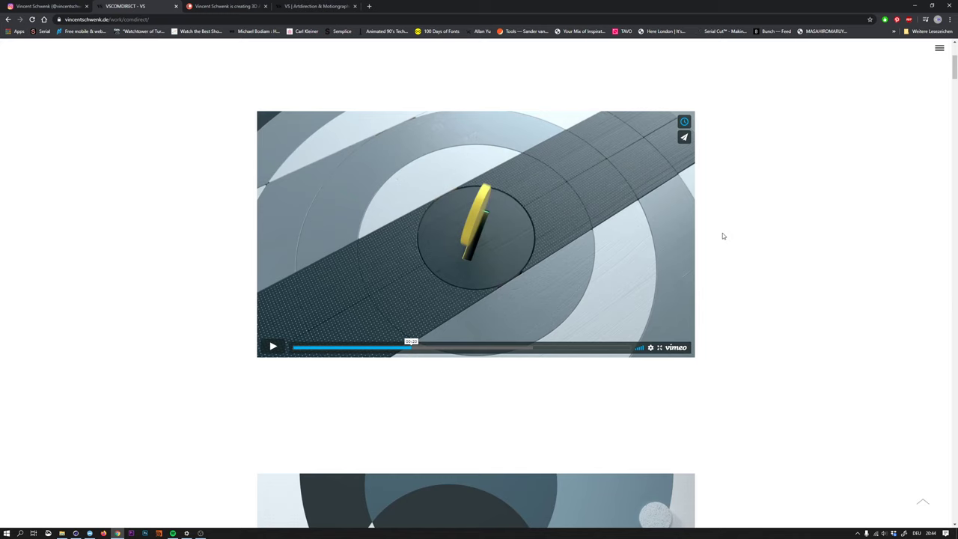
click(67, 6)
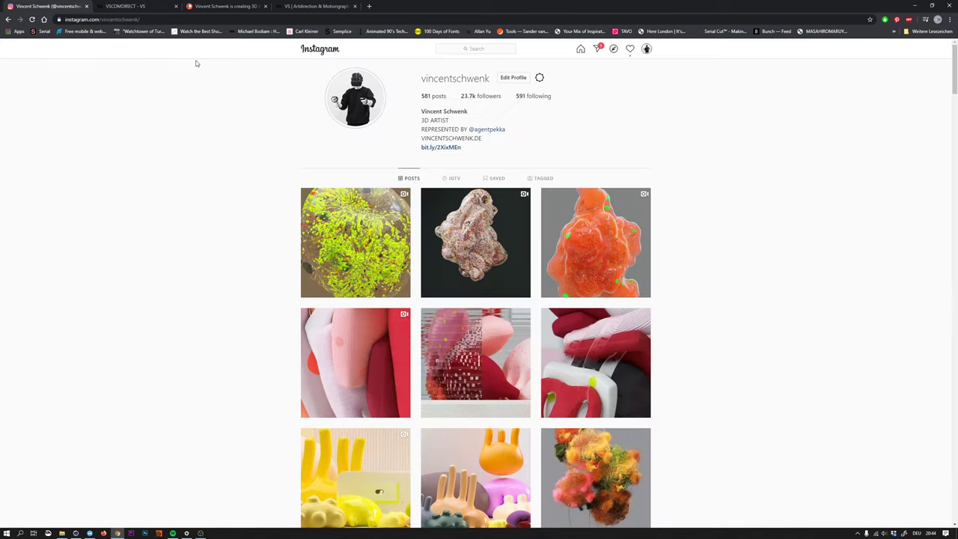
middle_click(730, 194)
middle_click(732, 223)
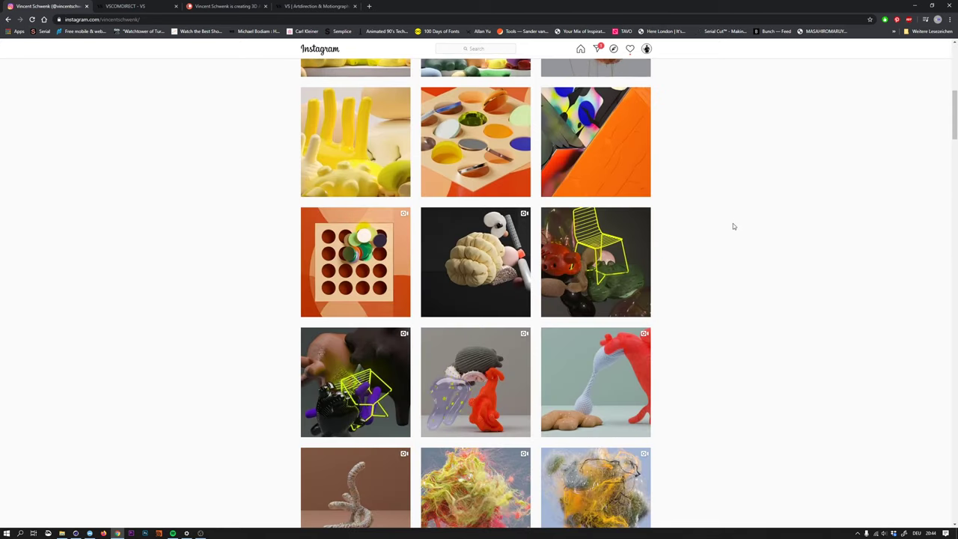
- Play the Comdirect project video for a few seconds and pause it on the shot of the moving pins
click(149, 10)
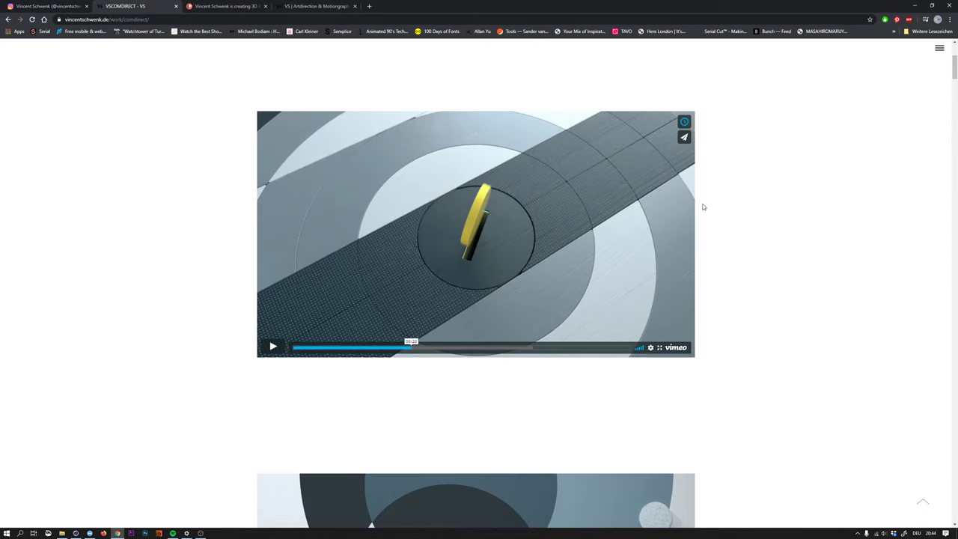
click(273, 346)
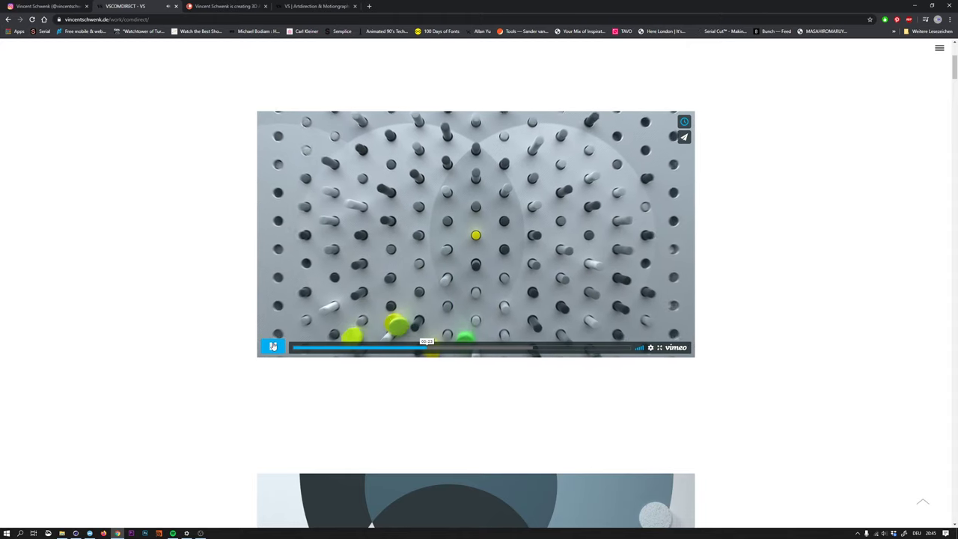
click(274, 346)
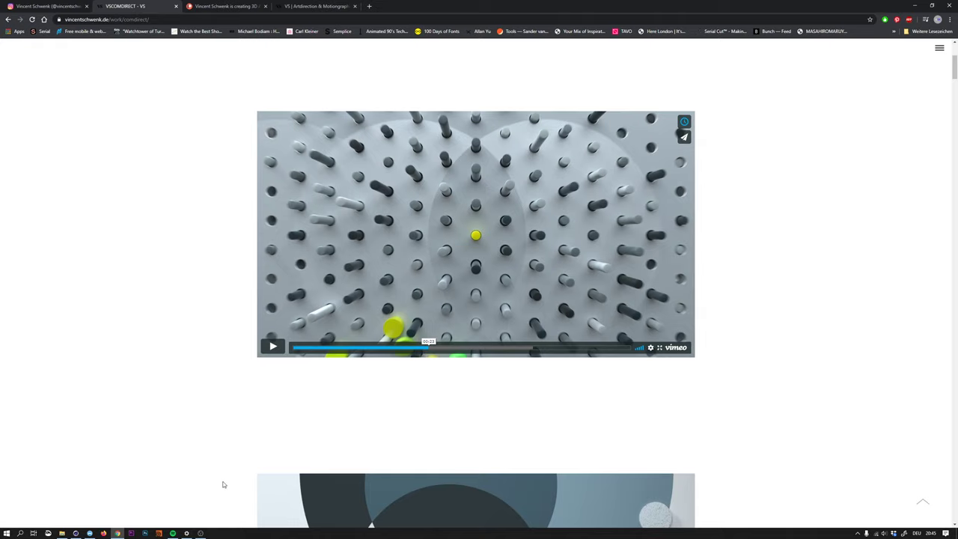
- Switch to Cinema 4D and add a circle spline with a radius of 2 cm
click(76, 534)
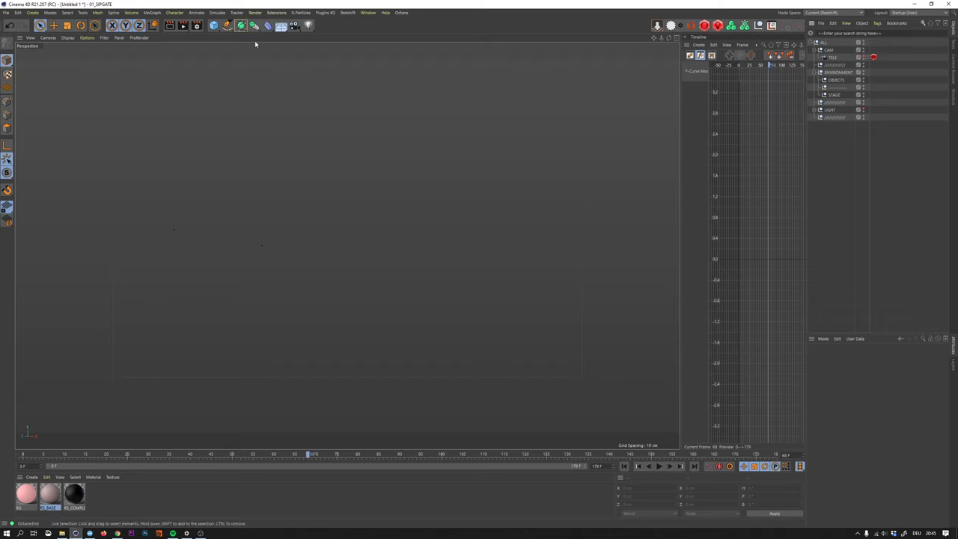
key(alt+Tab)
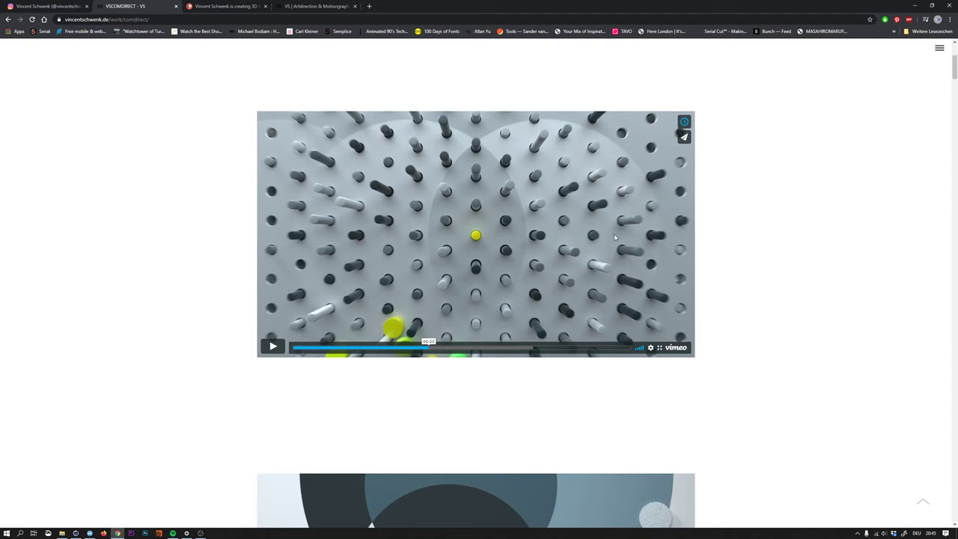
key(alt+Tab)
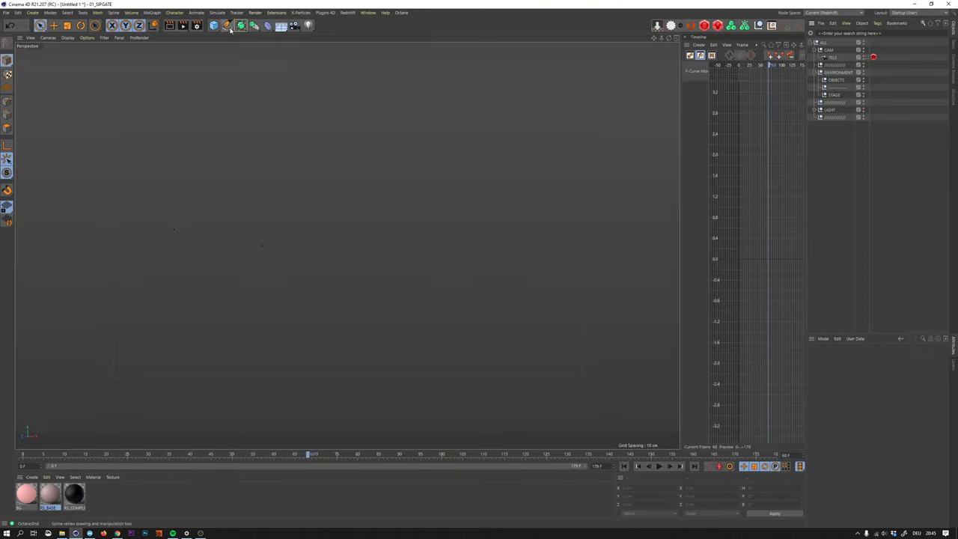
click(227, 26)
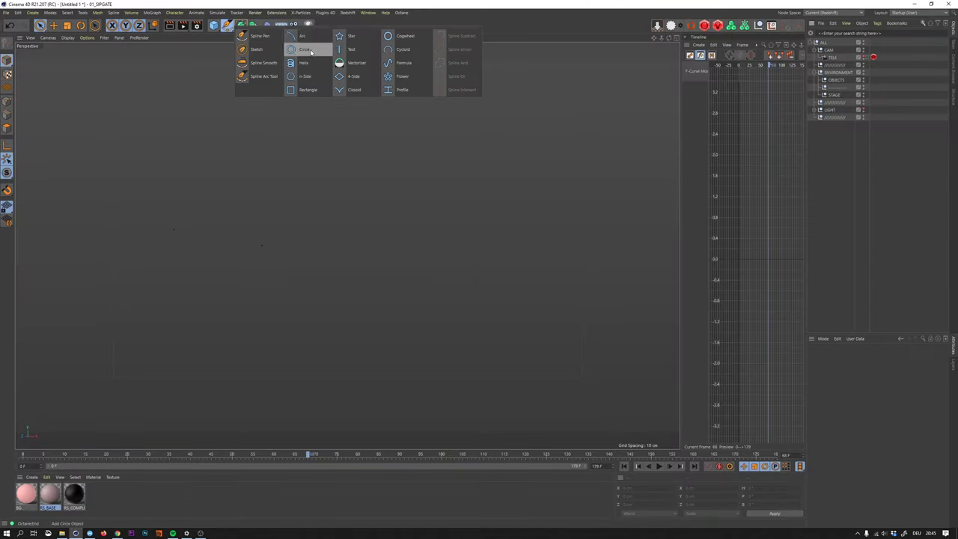
click(306, 47)
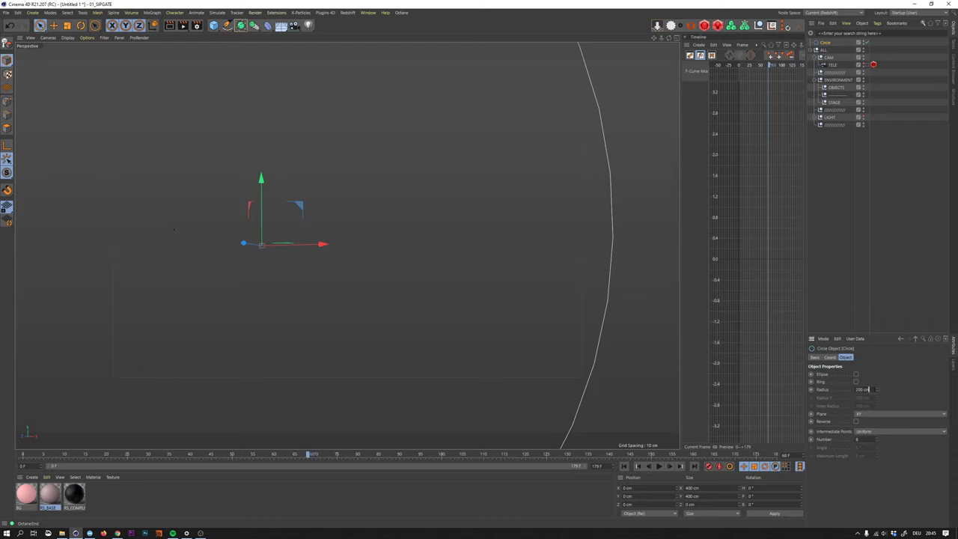
double_click(862, 389)
text(2)
key(Return)
- Add a Cloner, make the circle its child, and place the Cloner under the OBJECTS null
click(895, 78)
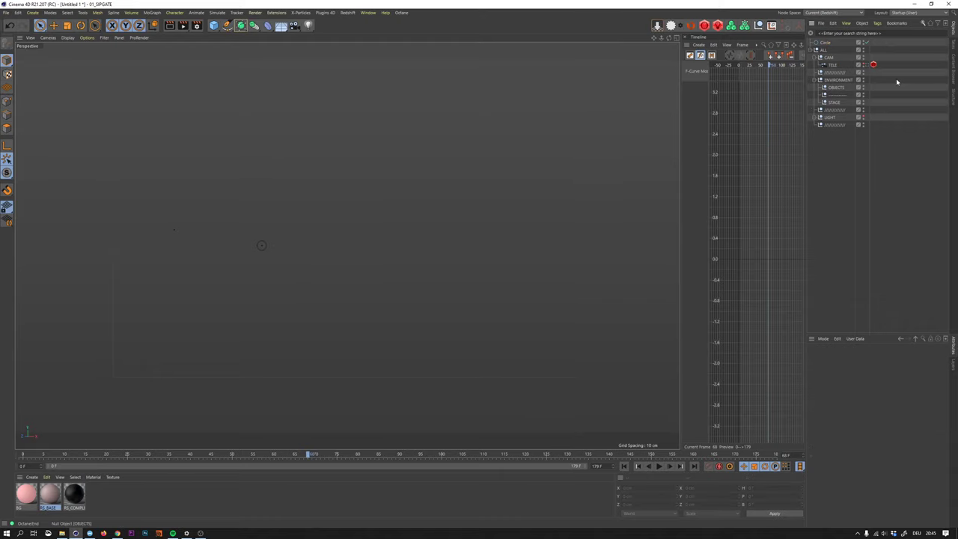
key(shift+c)
text(clclonbe)
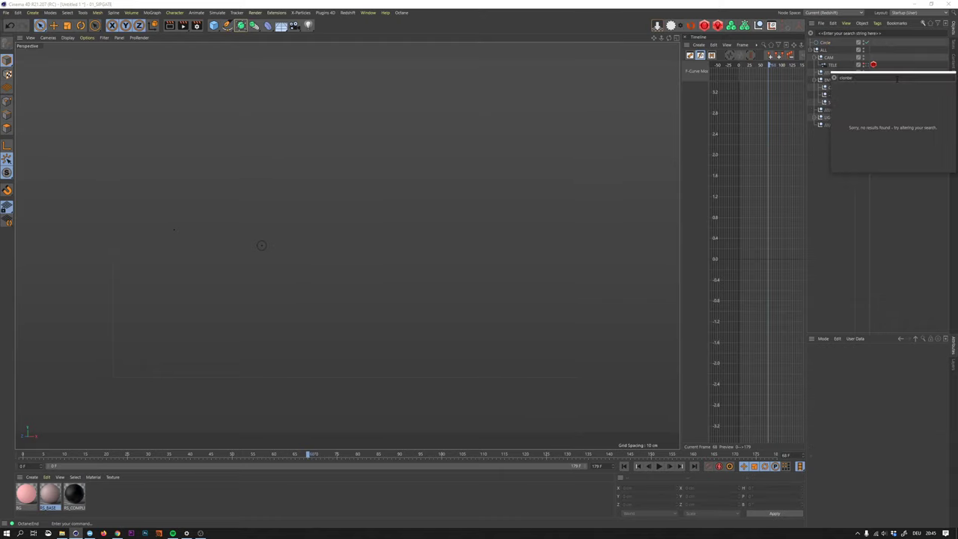
key(BackSpace)
click(896, 88)
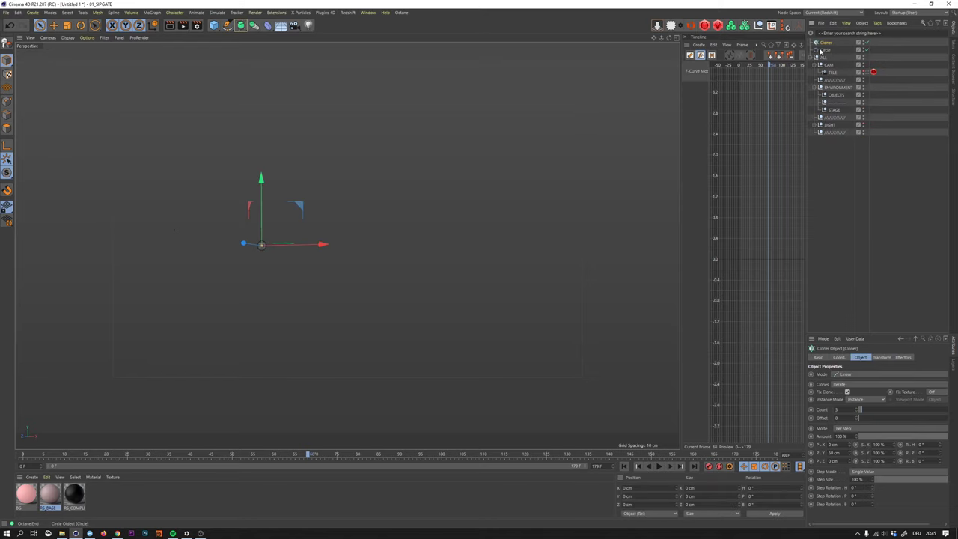
drag(825, 52, 828, 43)
drag(835, 96, 836, 95)
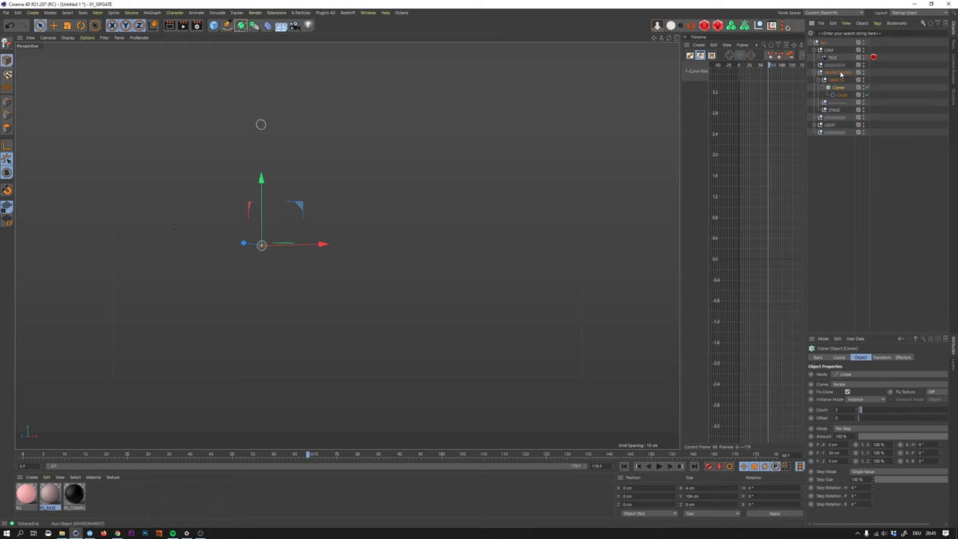
- Set the Cloner to Grid Array mode with a per-step size of 10 cm on all three axes
click(855, 375)
click(845, 390)
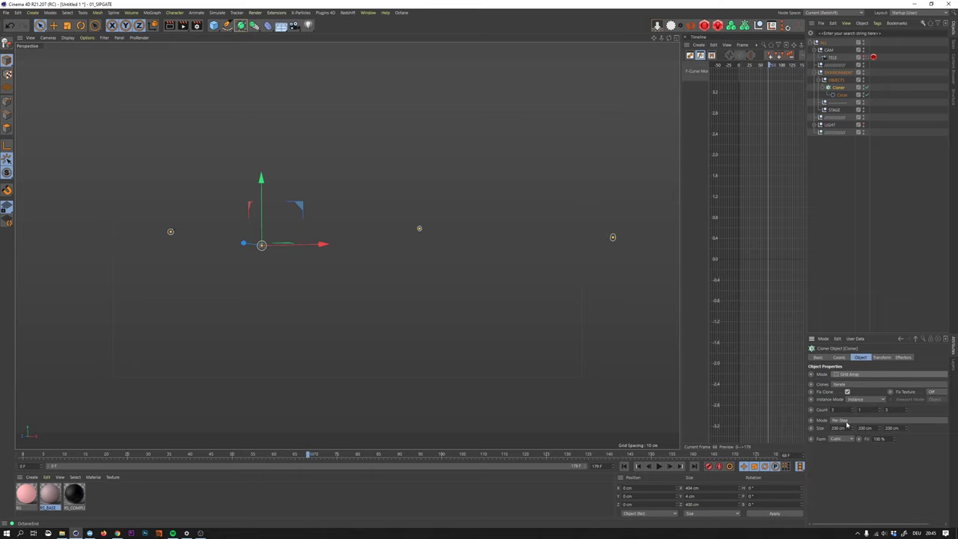
double_click(835, 428)
text(10)
double_click(895, 428)
text(10)
double_click(864, 428)
text(10)
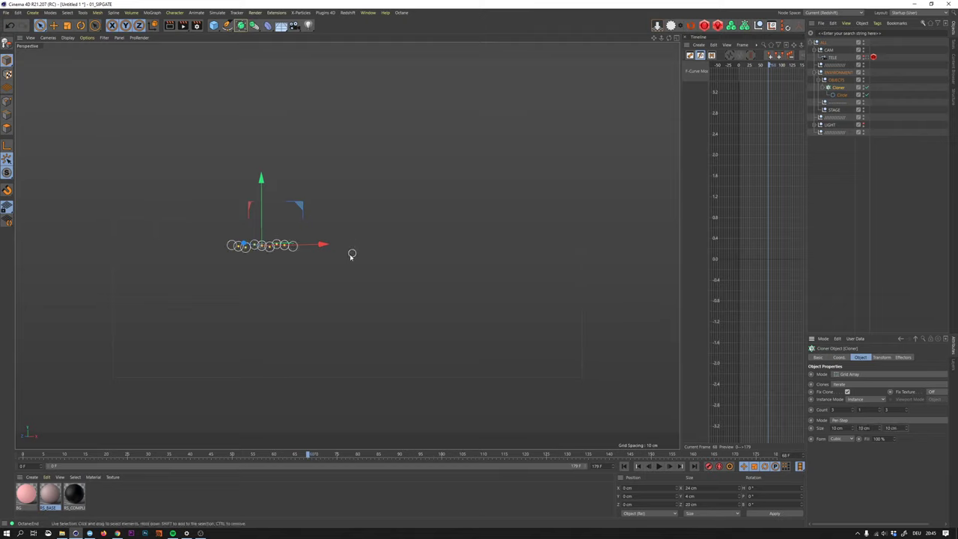
- Set the Cloner's grid count to 8 × 5 × 1 for a flat array of circles
click(346, 254)
alt+drag(259, 244, 275, 258)
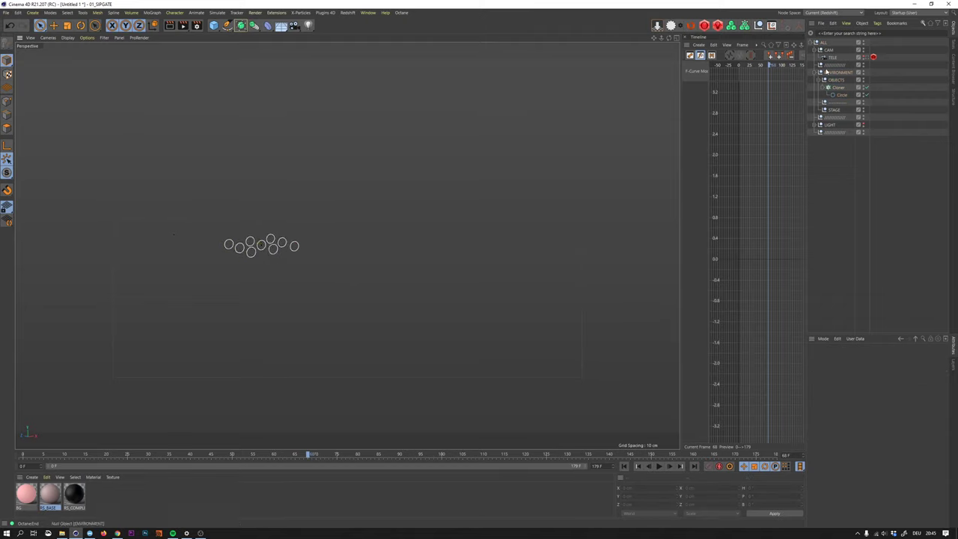
alt+right_drag(284, 235, 313, 240)
mouse_move(312, 239)
alt+mouse_down()
mouse_move(216, 240)
mouse_move(255, 244)
alt+mouse_up()
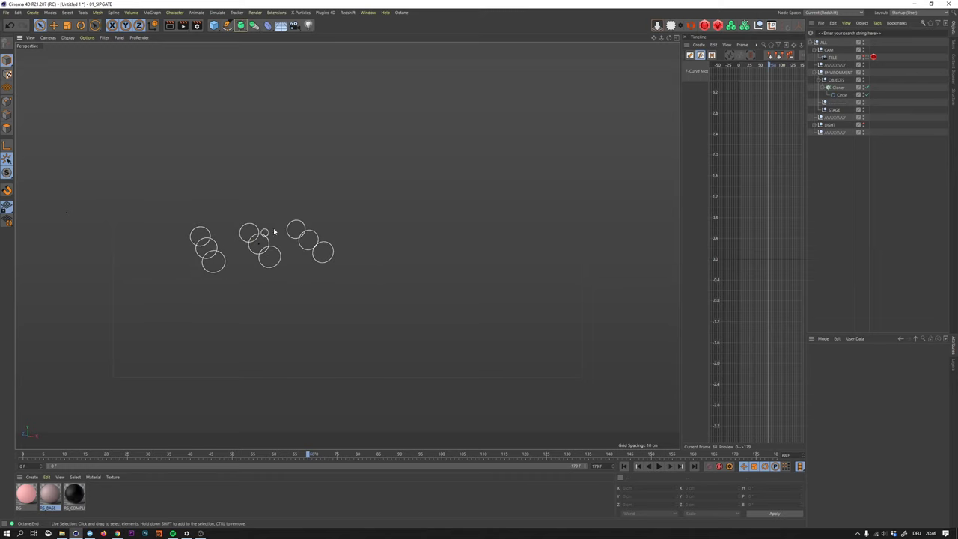
click(830, 87)
double_click(885, 409)
text(1)
key(Return)
scroll(859, 410, up, 4)
scroll(835, 410, up, 3)
drag(841, 410, 841, 401)
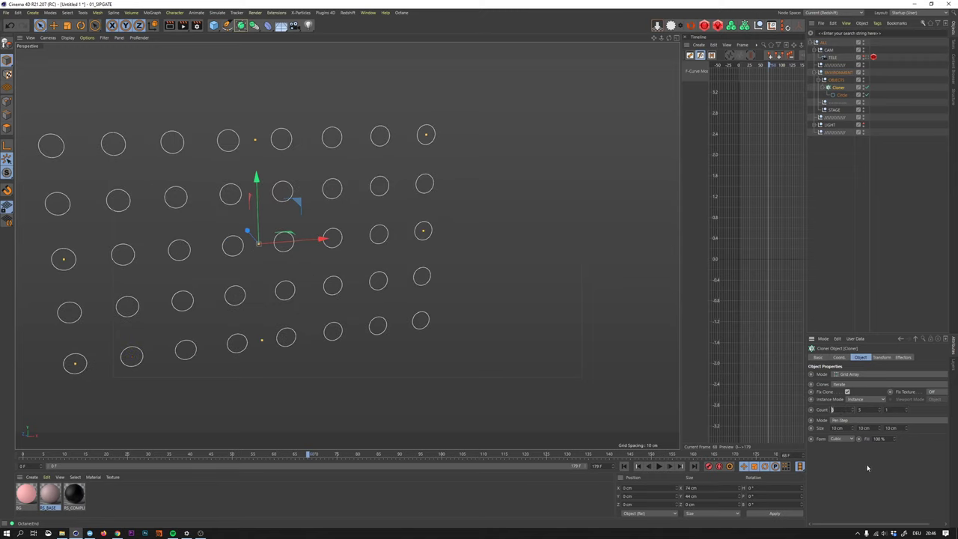
- Open the render settings, make the ANIMATION preset active, and move the window clear of the circle grid
alt+drag(402, 229, 321, 236)
alt+middle_drag(391, 201, 447, 216)
click(196, 25)
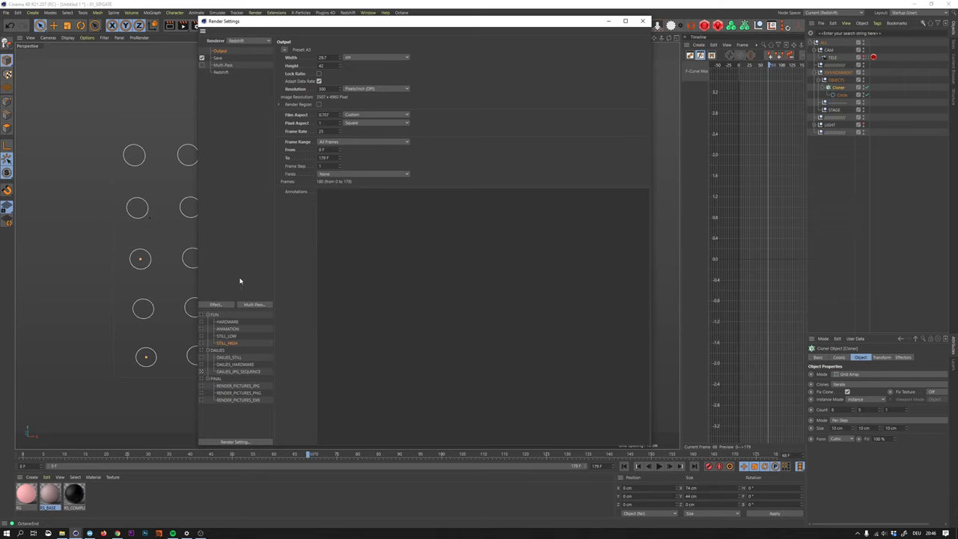
click(226, 359)
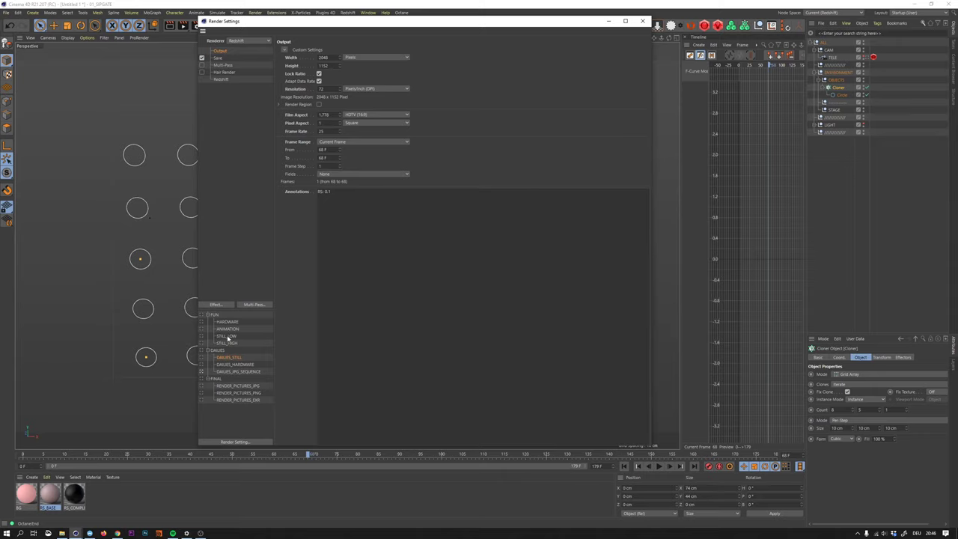
click(227, 329)
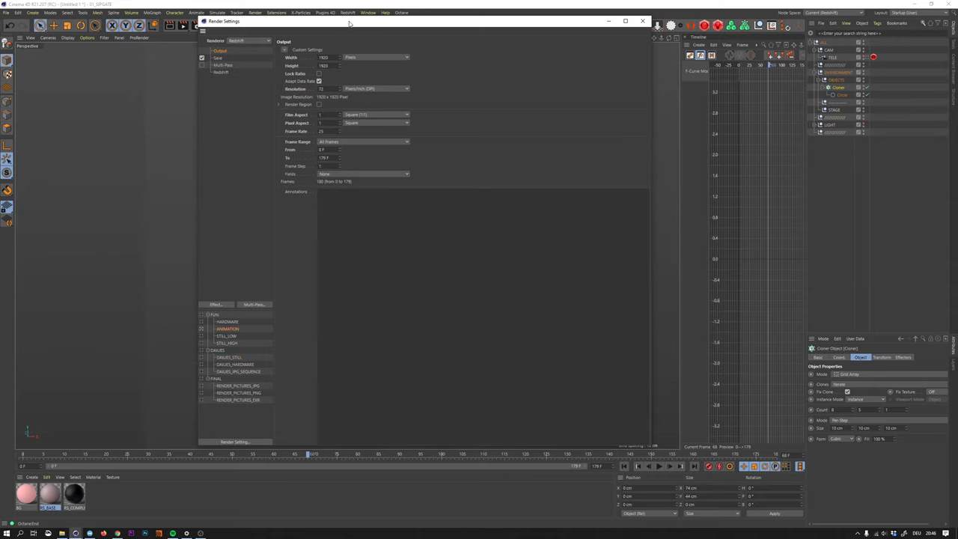
drag(348, 23, 604, 62)
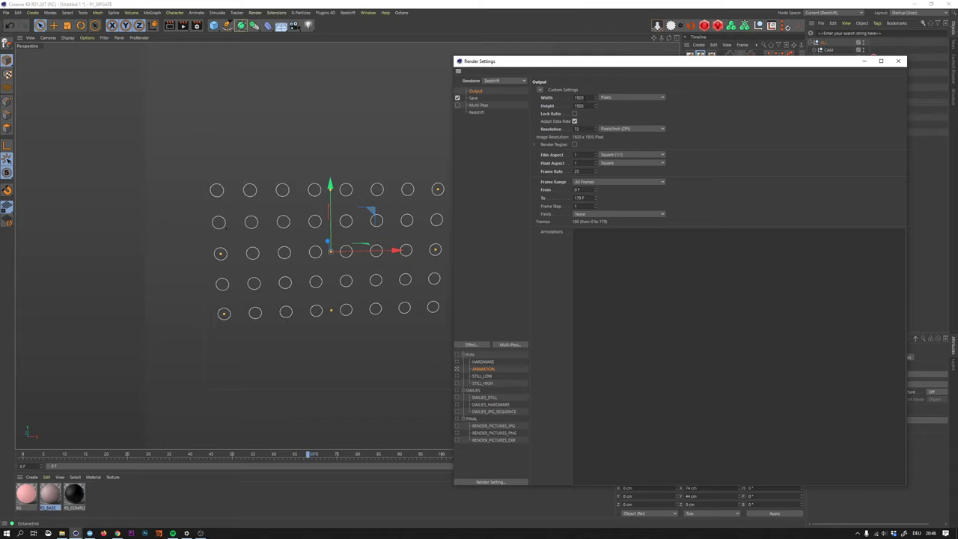
- Set the render output to 1080 × 1350 pixels and close the render settings
click(576, 97)
drag(590, 106, 563, 113)
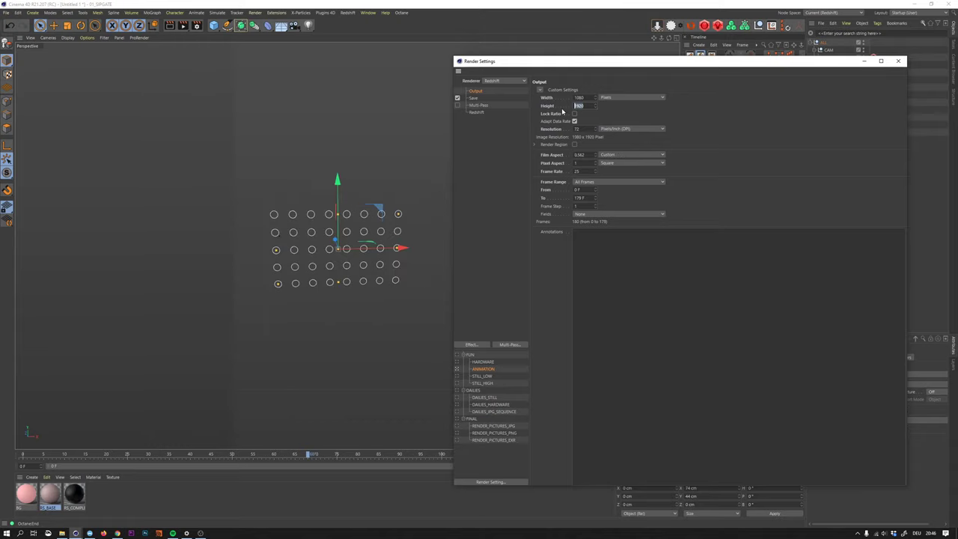
text(135)
text(1350)
key(Return)
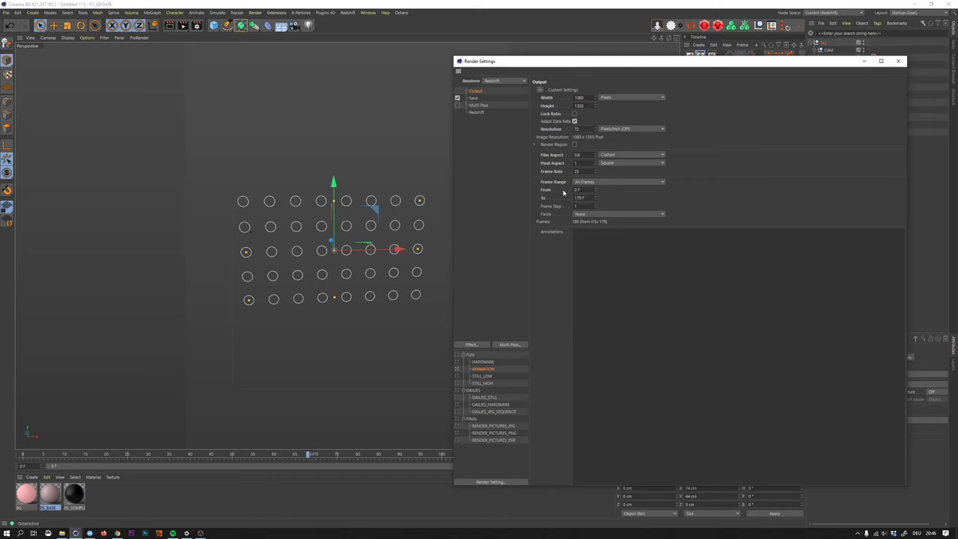
click(897, 61)
- Raise the Cloner's vertical count to 11 in the front view and return to the perspective view
scroll(404, 200, up, 3)
click(676, 37)
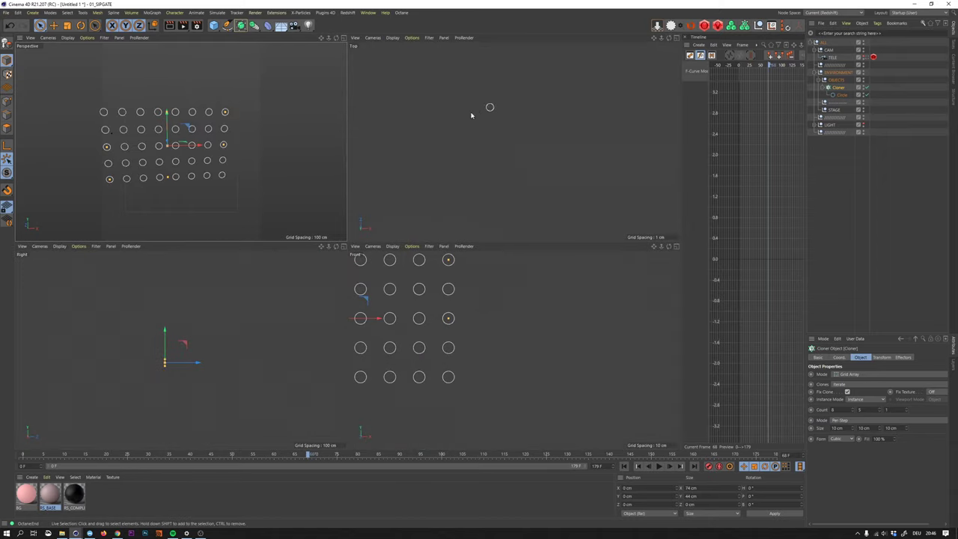
middle_click(660, 283)
scroll(366, 205, down, 5)
middle_drag(384, 204, 410, 219)
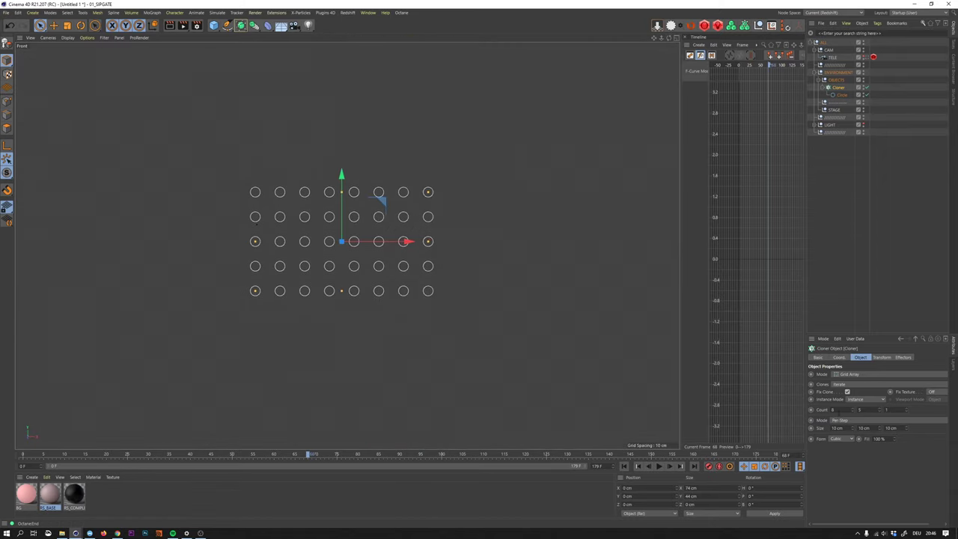
key(Up)
key(Up)
key(Up)
key(Up)
key(Up)
key(Up)
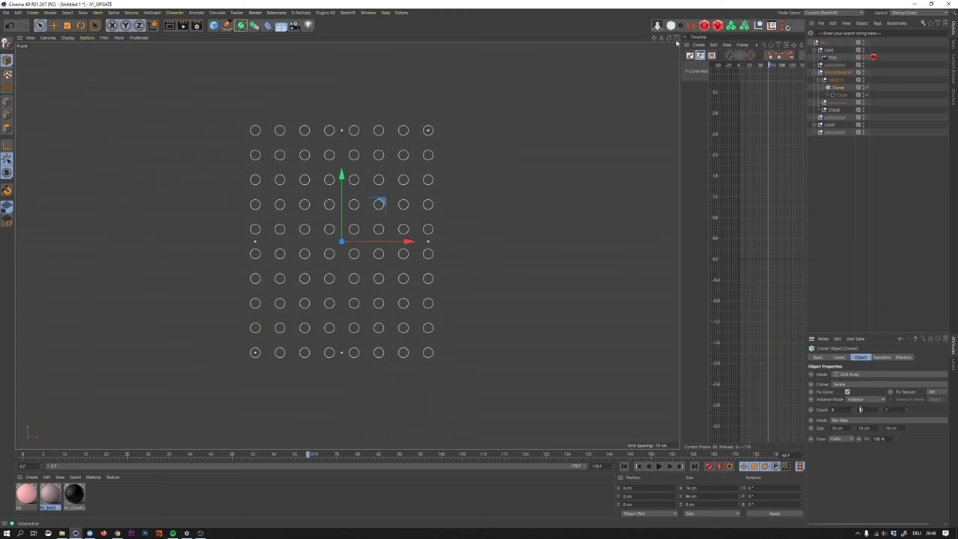
click(675, 37)
middle_click(318, 120)
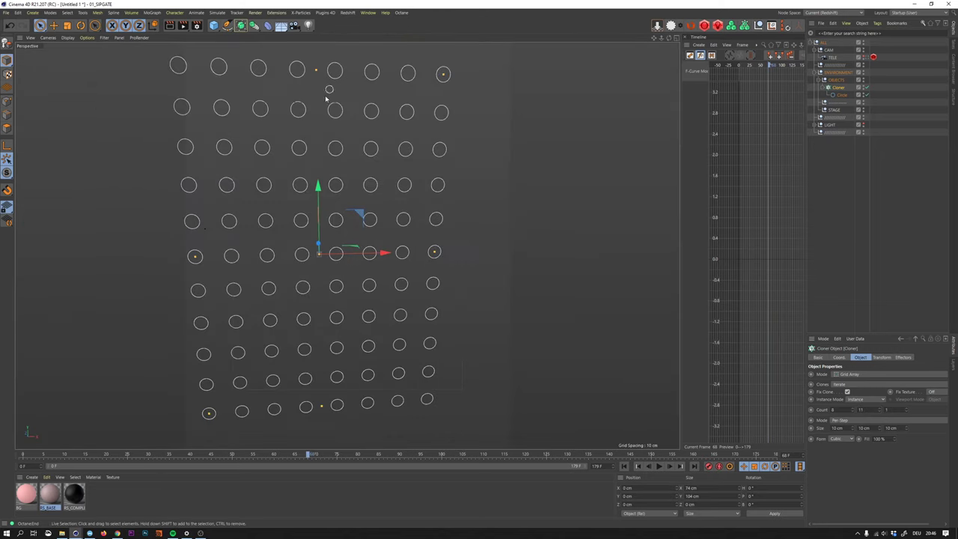
- Look through the TELE camera, select it, and switch to the browser to check the paused Comdirect reference video
click(858, 57)
click(839, 57)
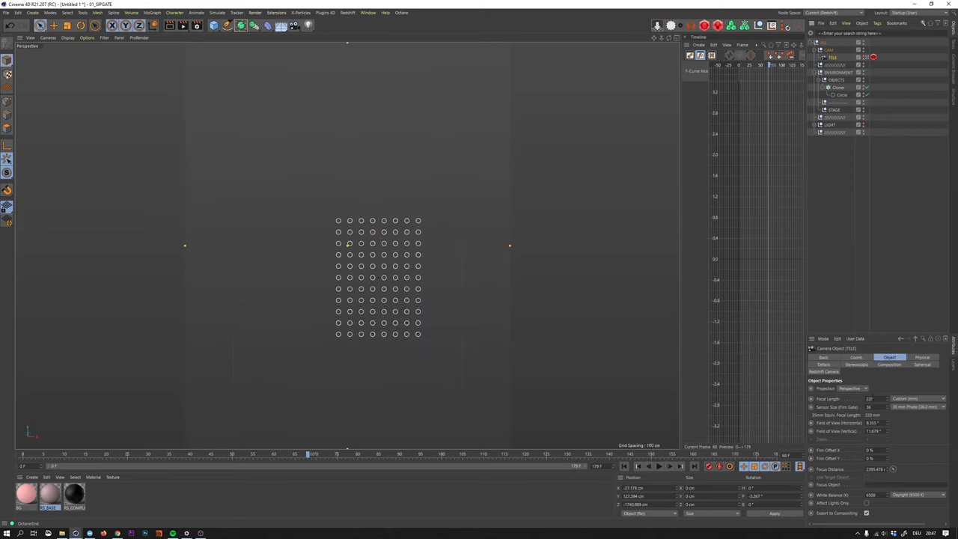
key(alt+Tab)
key(alt+Tab)
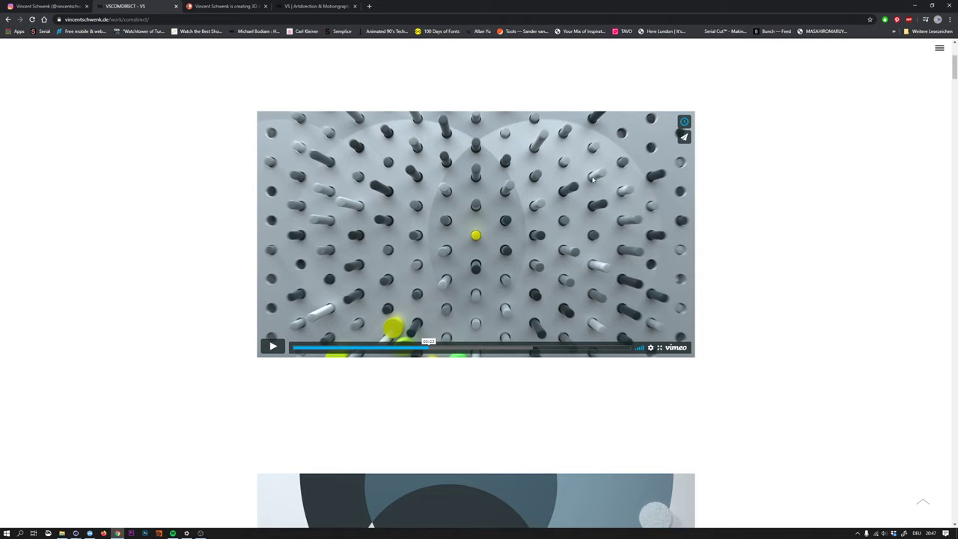
- Return to Cinema 4D, set the TELE camera's focal length to 25 mm, and reset its position and rotation to zero
click(916, 6)
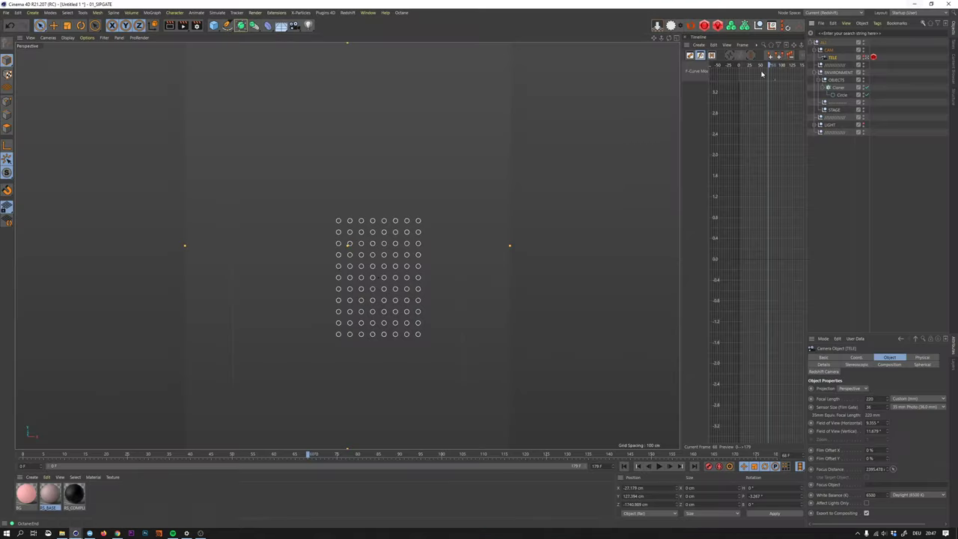
double_click(869, 398)
text(25)
key(Return)
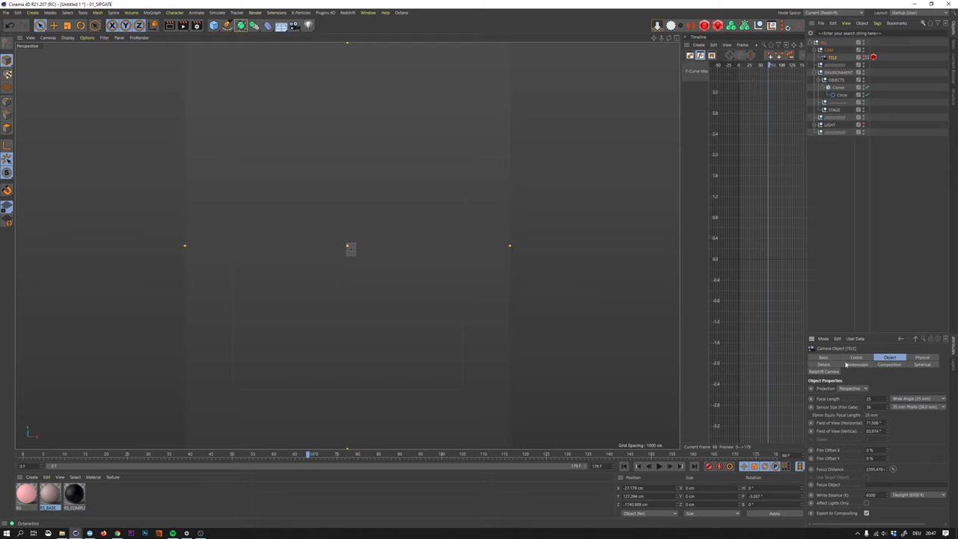
click(854, 357)
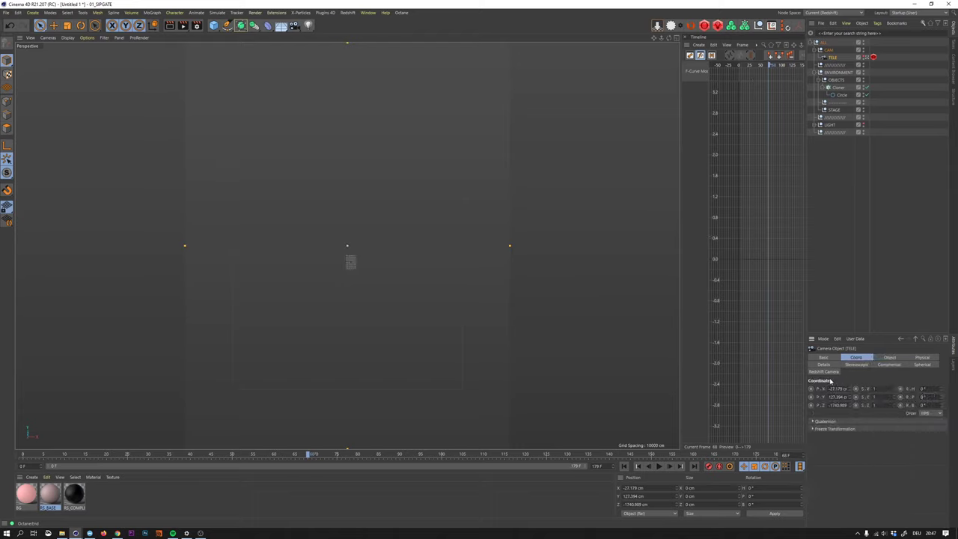
click(771, 26)
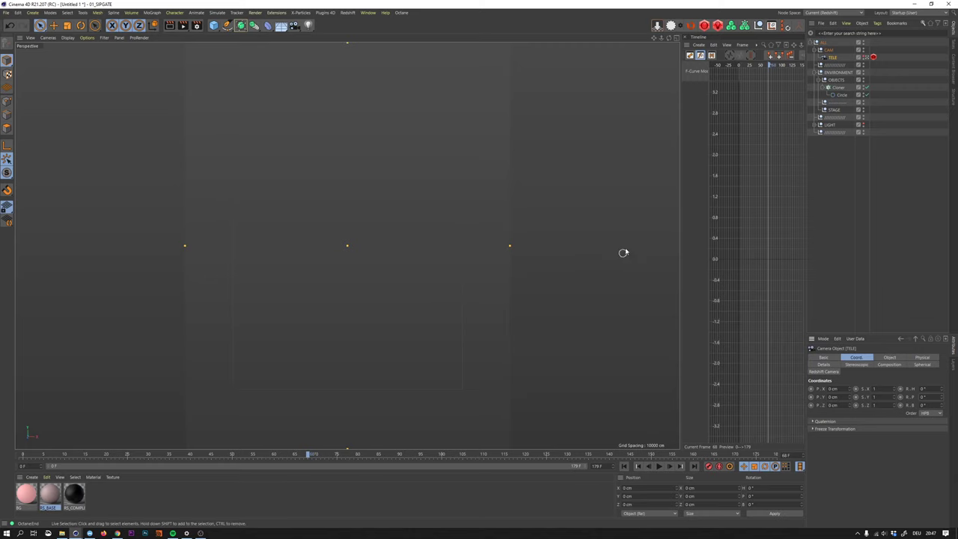
- Position the TELE camera straight in front of the circle grid so the centered grid nearly fills the render frame, then deselect it
alt+right_drag(409, 203, 323, 239)
scroll(323, 238, down, 15)
alt+middle_drag(398, 182, 336, 233)
scroll(343, 234, down, 2)
scroll(343, 234, up, 2)
scroll(342, 236, down, 2)
scroll(342, 235, up, 2)
scroll(341, 235, down, 1)
alt+middle_drag(341, 236, 335, 234)
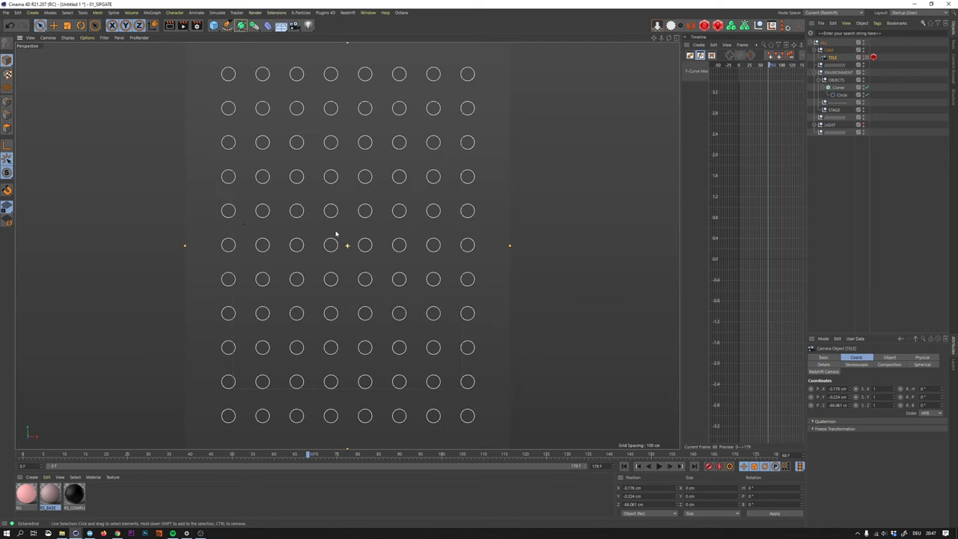
click(882, 130)
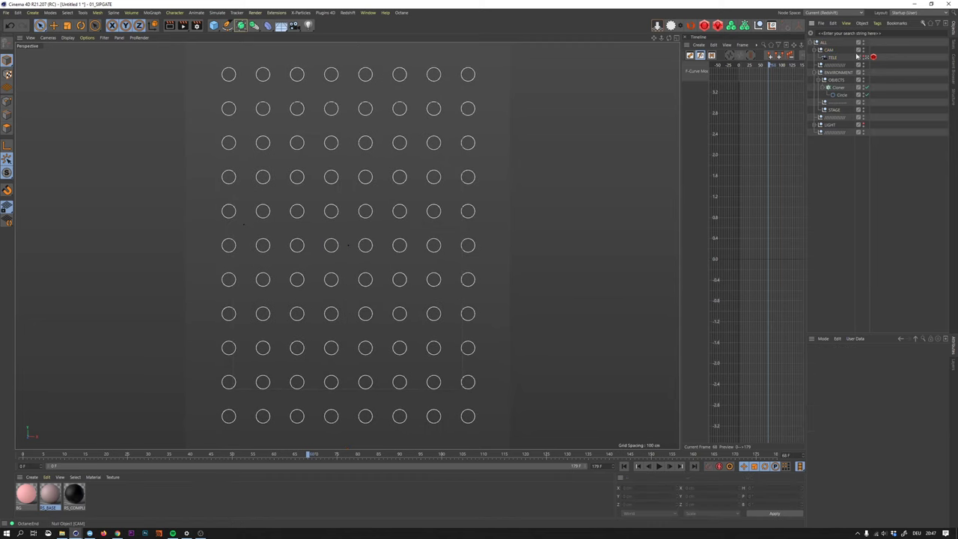
- Add a Rectangle spline to the scene and leave the TELE camera to see it around the circle grid
click(833, 88)
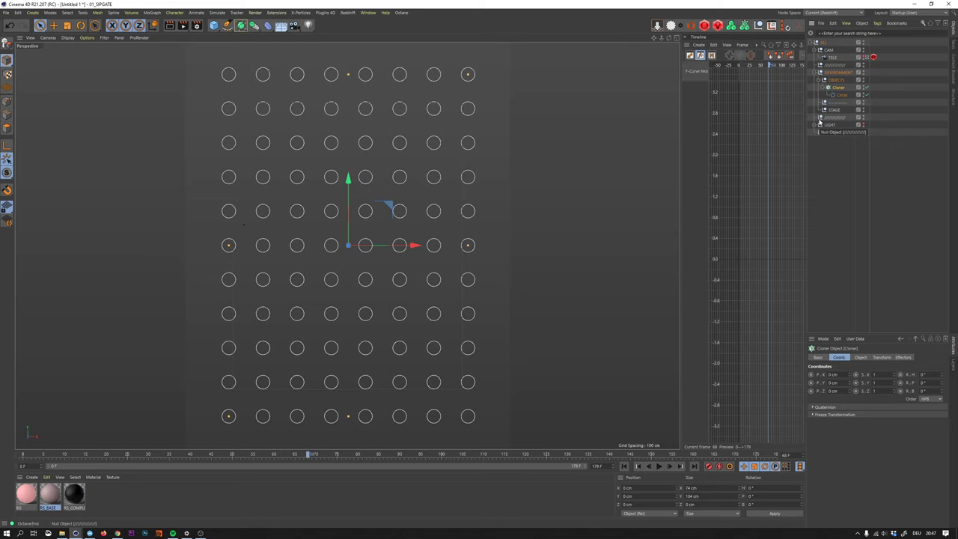
click(226, 25)
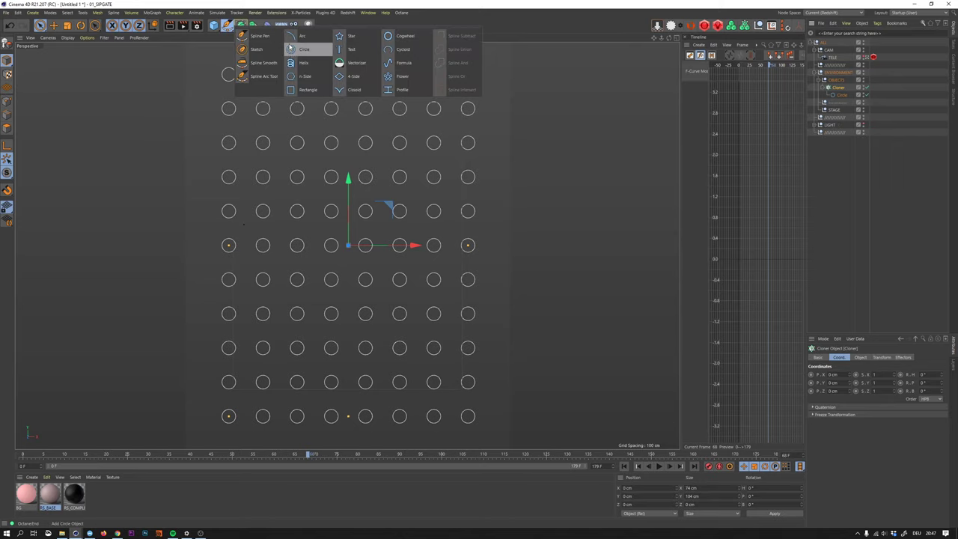
click(305, 89)
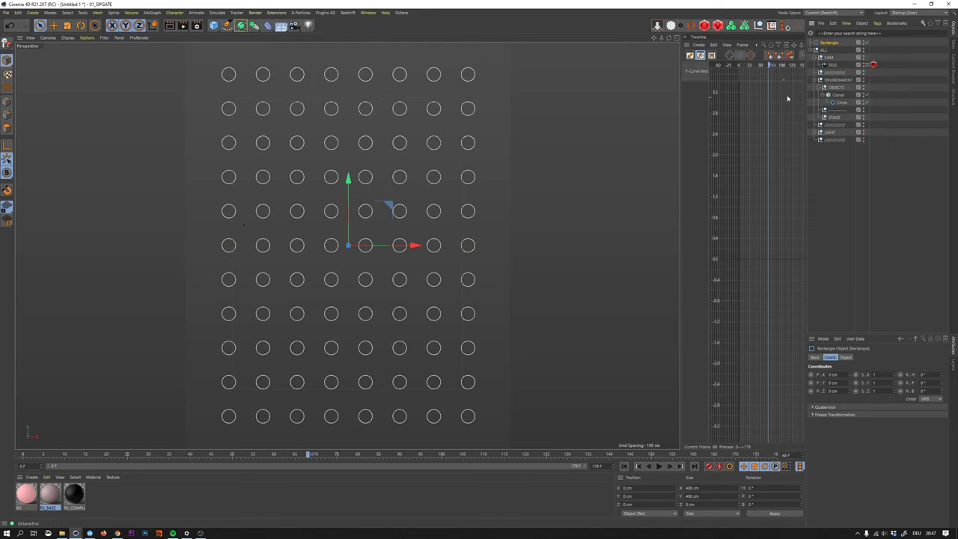
click(865, 66)
alt+right_drag(392, 172, 367, 196)
scroll(370, 176, down, 2)
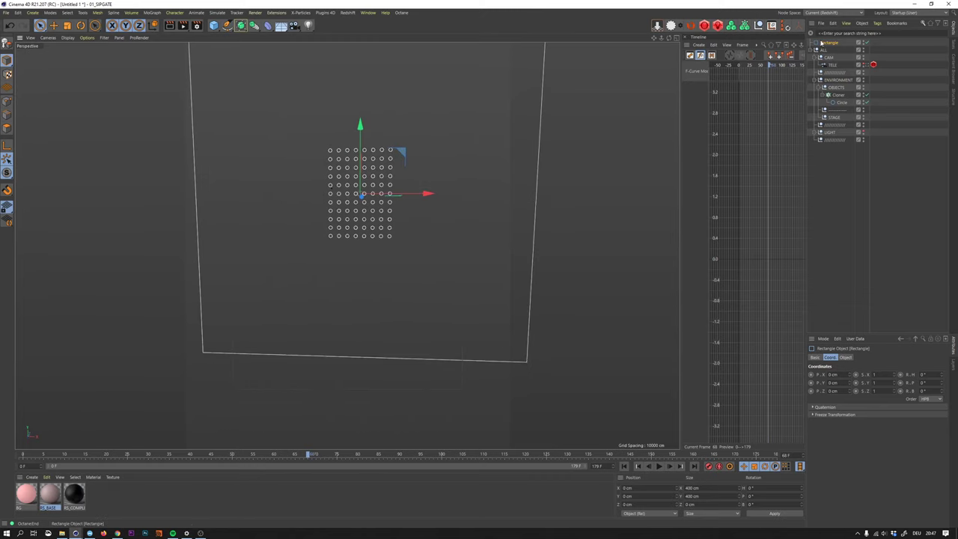
- Move the Rectangle into the OBJECTS group above the Cloner and set its width and height to 80 cm
drag(826, 43, 831, 81)
click(846, 357)
double_click(862, 374)
text(80)
key(Tab)
text(80)
key(Return)
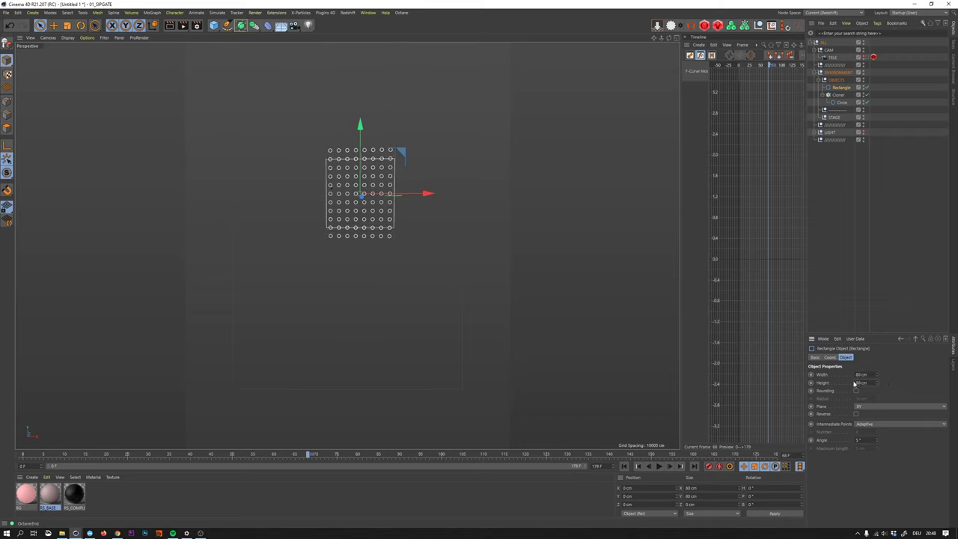
- Try a height of 150 cm for the Rectangle, settling on 120 cm high and 90 cm wide to enclose all circles
double_click(861, 382)
text(150)
key(Return)
drag(874, 382, 846, 386)
text(120)
key(Return)
double_click(861, 374)
text(90)
key(Return)
alt+right_drag(360, 207, 387, 195)
alt+drag(386, 195, 415, 151)
- Check the paused Comdirect reference video in the browser and return to the circle grid in Cinema 4D
key(alt+Tab)
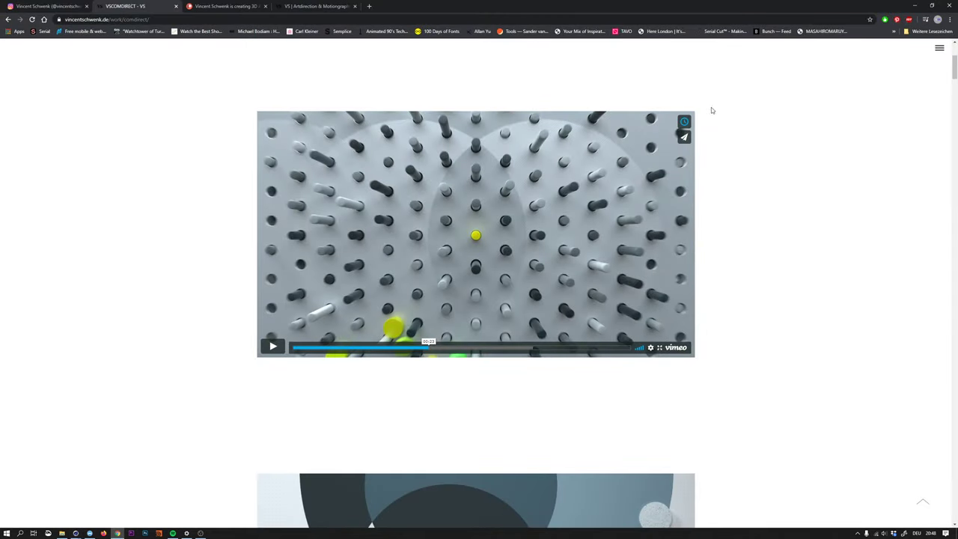
click(914, 6)
scroll(394, 133, up, 1)
alt+middle_drag(394, 133, 377, 168)
- Add a Spline Mask object and place it above the Rectangle in the OBJECTS group
click(876, 178)
key(shift+v)
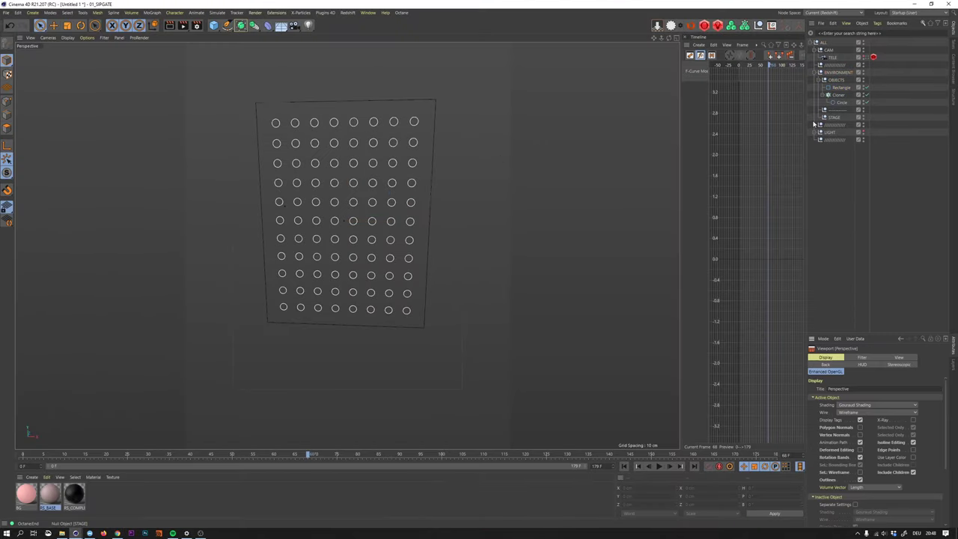
key(shift+c)
text(spline as)
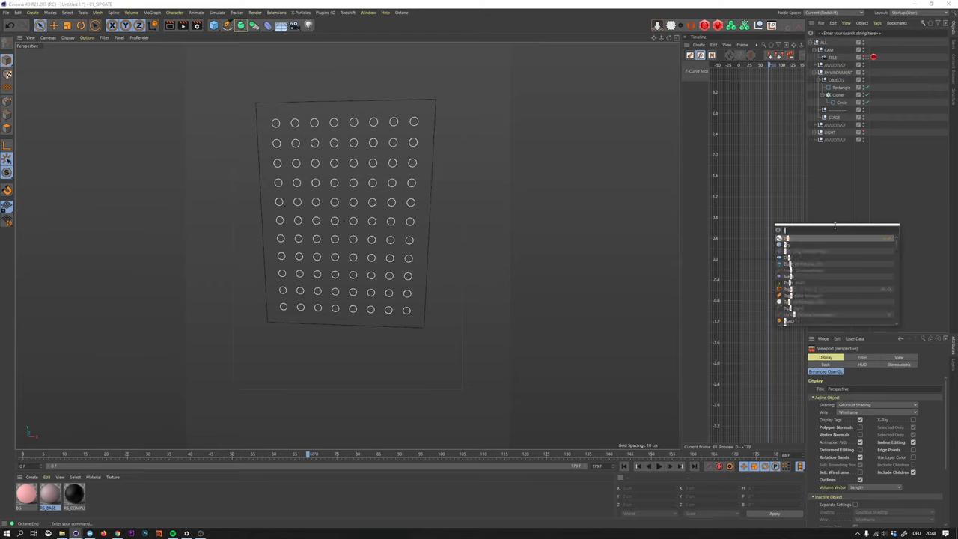
key(Return)
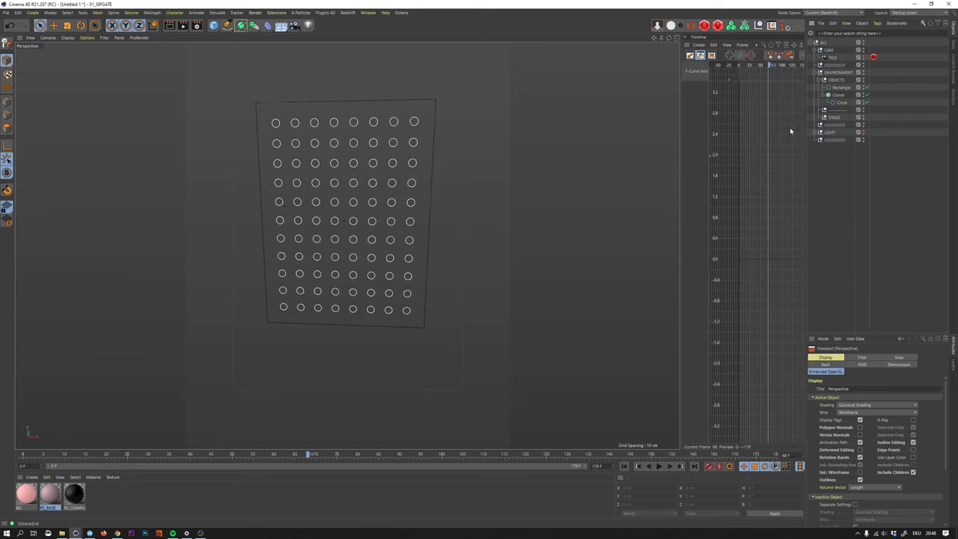
drag(833, 89, 834, 91)
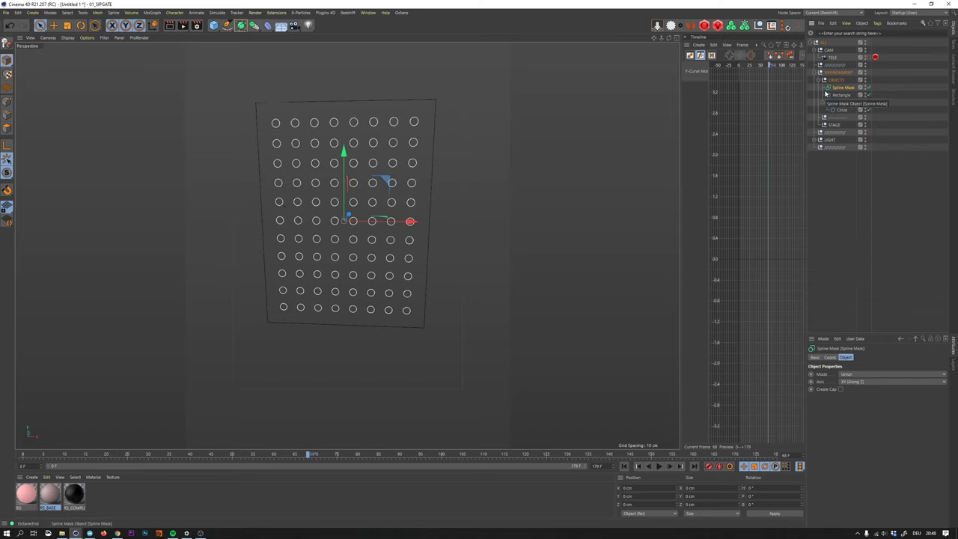
key(shift+c)
key(BackSpace)
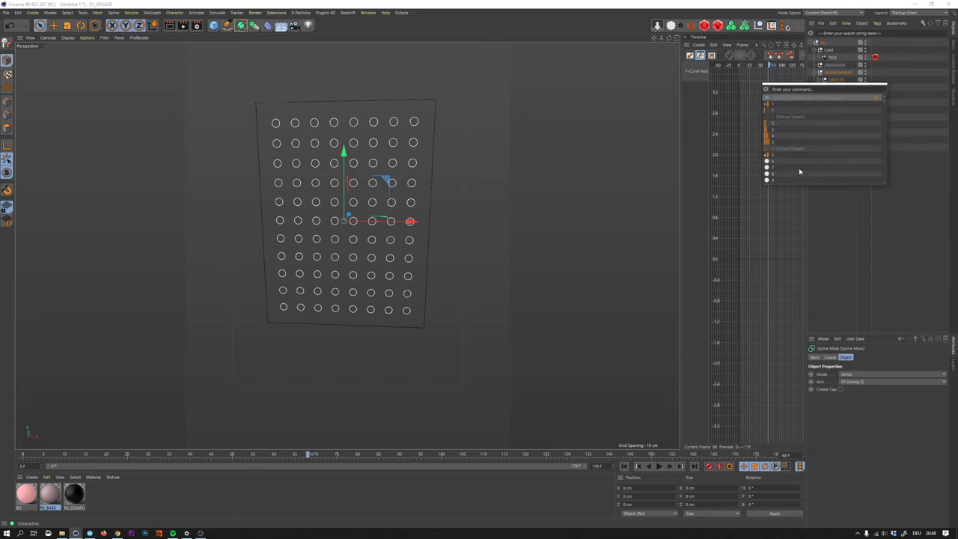
click(919, 151)
click(887, 109)
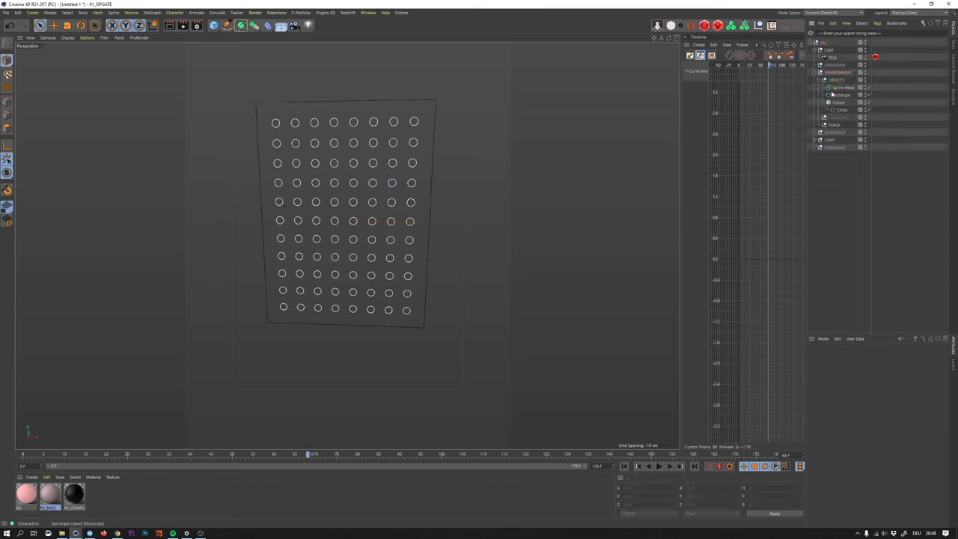
- Nest the Rectangle and the Cloner inside the Spline Mask and select the Spline Mask
drag(854, 105, 835, 89)
click(828, 103)
click(836, 88)
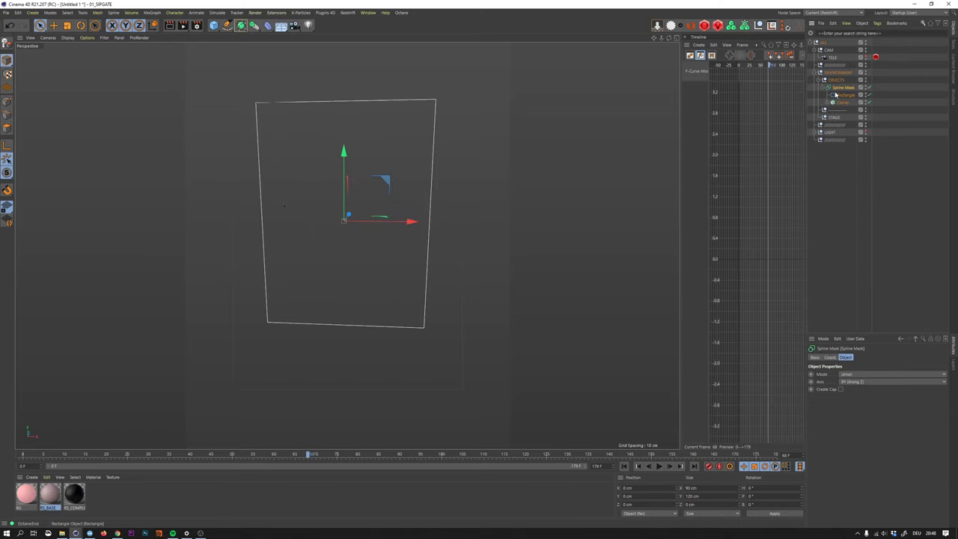
- Try the Spline Mask's other axis options, XZ (along Y) and ZY (along X), on the circle grid
click(855, 385)
click(856, 382)
scroll(855, 384, down, 1)
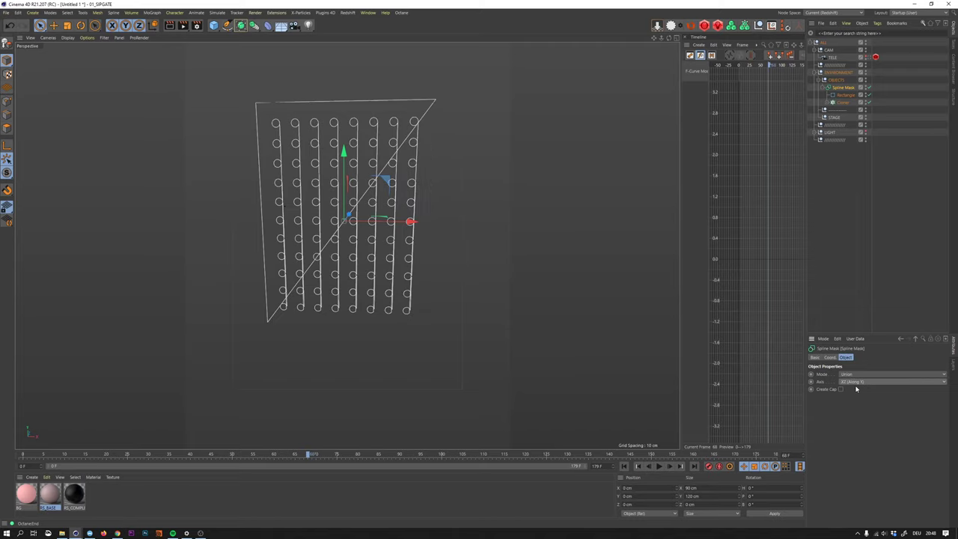
scroll(855, 385, down, 1)
scroll(855, 385, up, 1)
scroll(855, 385, up, 1)
scroll(855, 385, down, 1)
scroll(854, 384, up, 1)
scroll(853, 385, up, 1)
scroll(853, 385, down, 1)
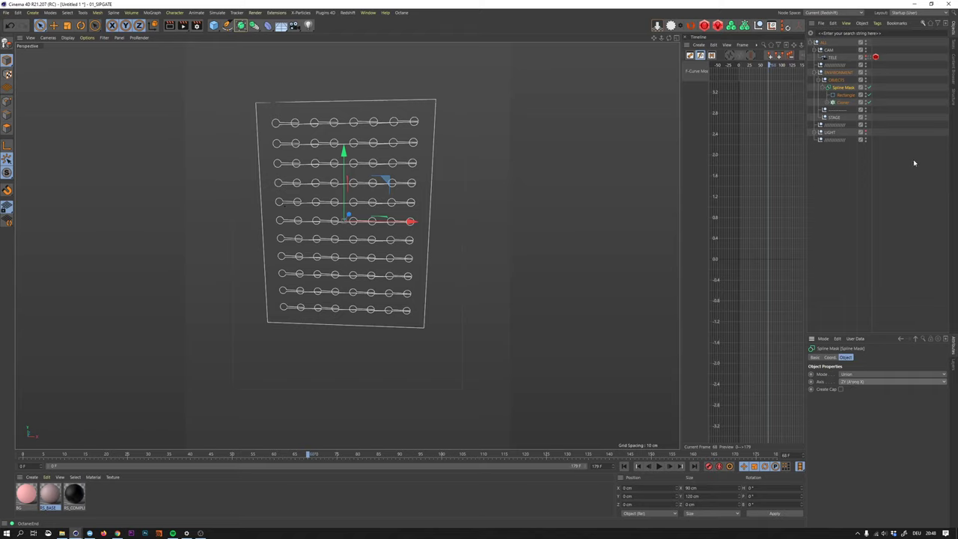
- Wrap the Cloner in a Connect object inside the Spline Mask, with the mask set to B subtract A along XY
click(832, 103)
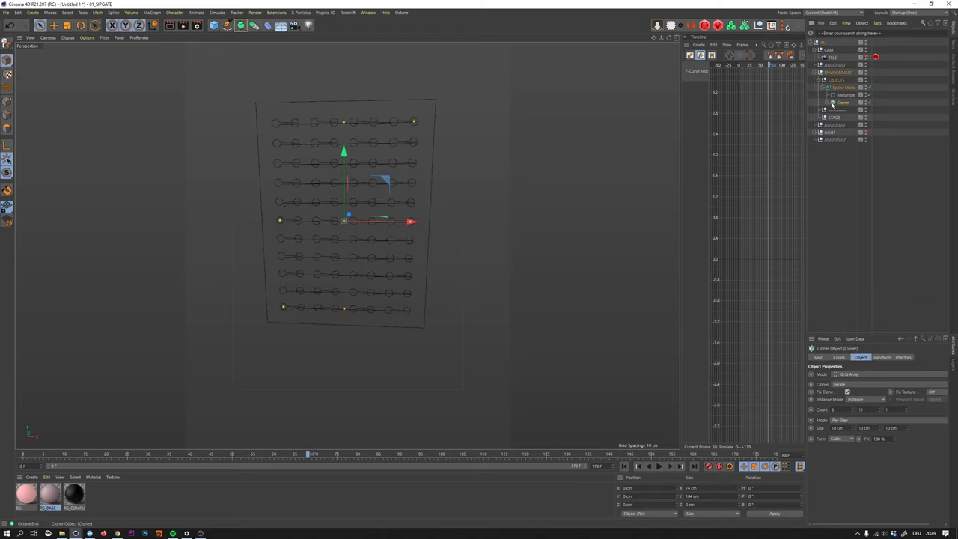
key(shift+c)
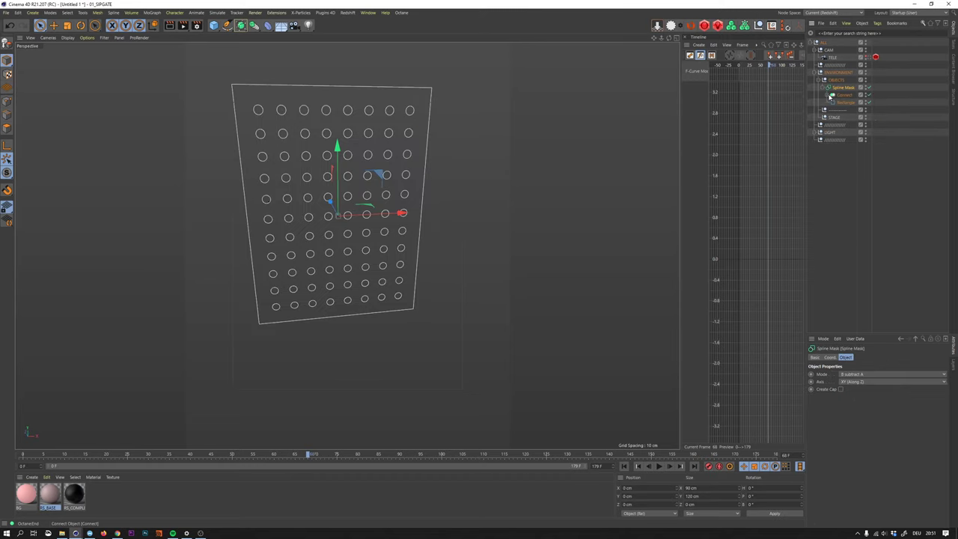
click(826, 95)
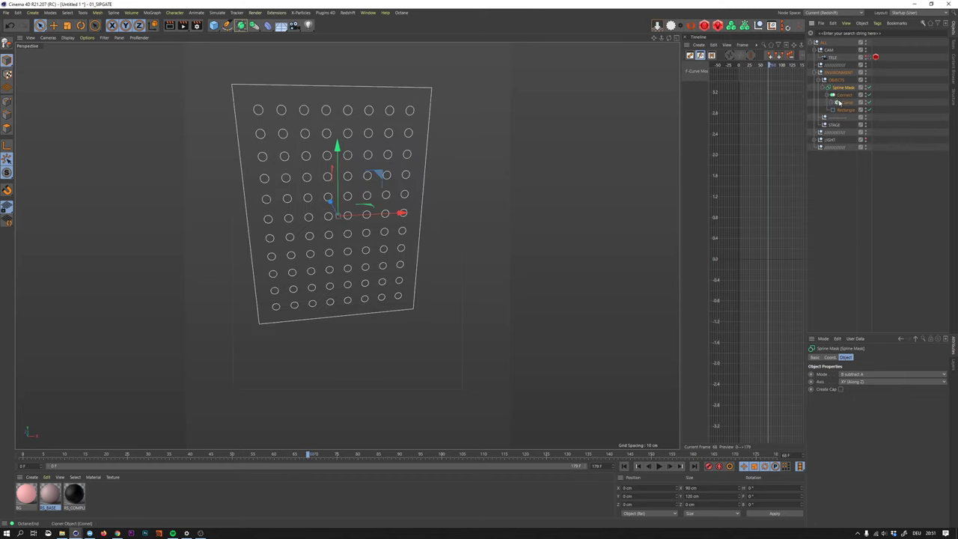
click(840, 96)
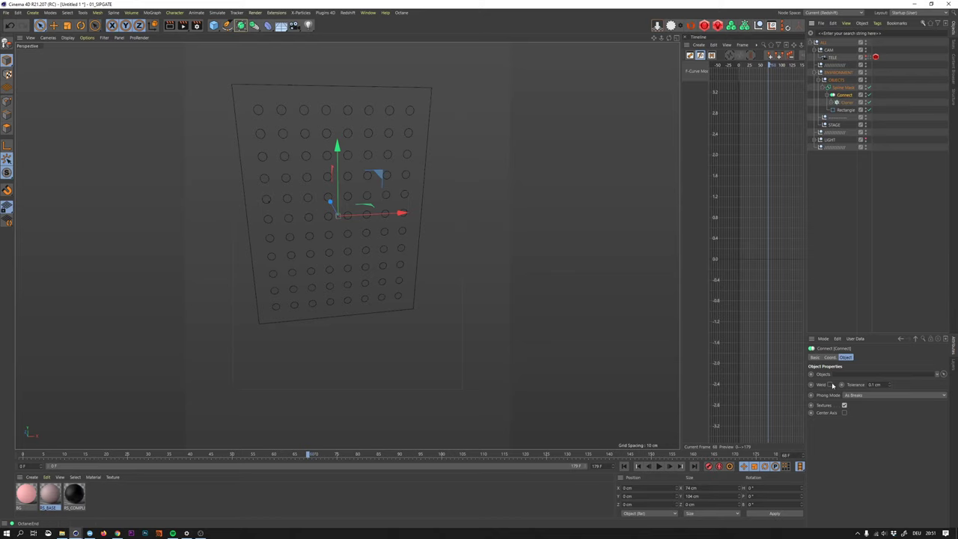
click(843, 88)
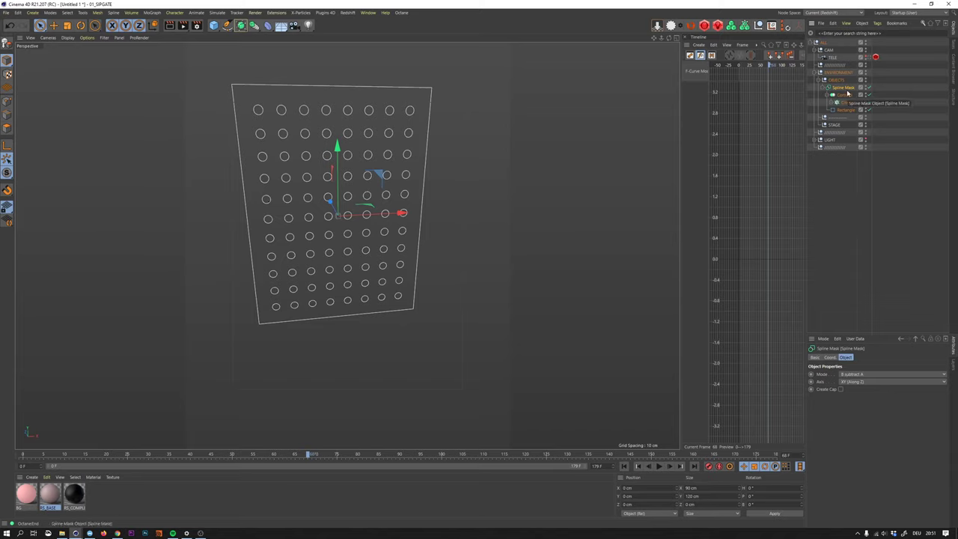
- Add an Extrude object and nest the Spline Mask inside it to form a solid board with holes
key(shift+c)
key(Return)
drag(833, 91, 842, 90)
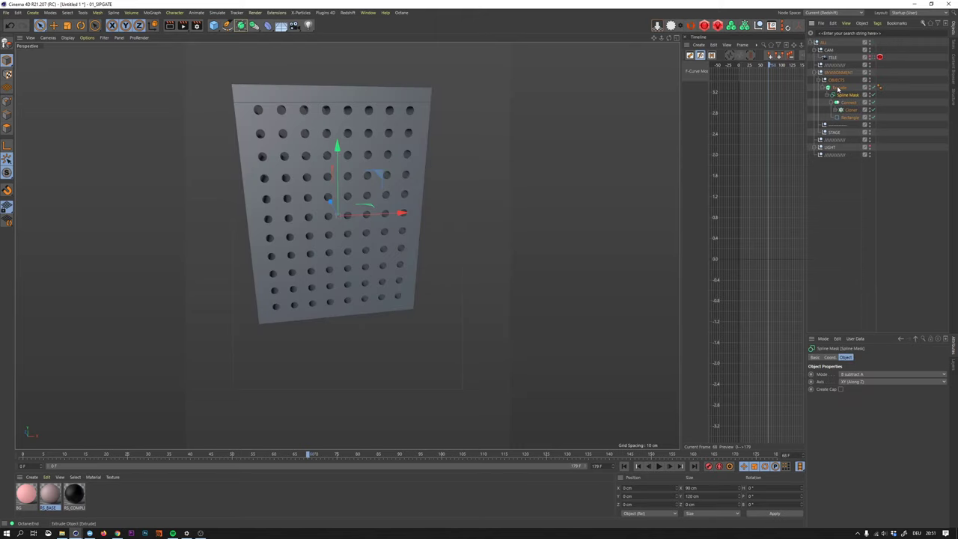
click(838, 88)
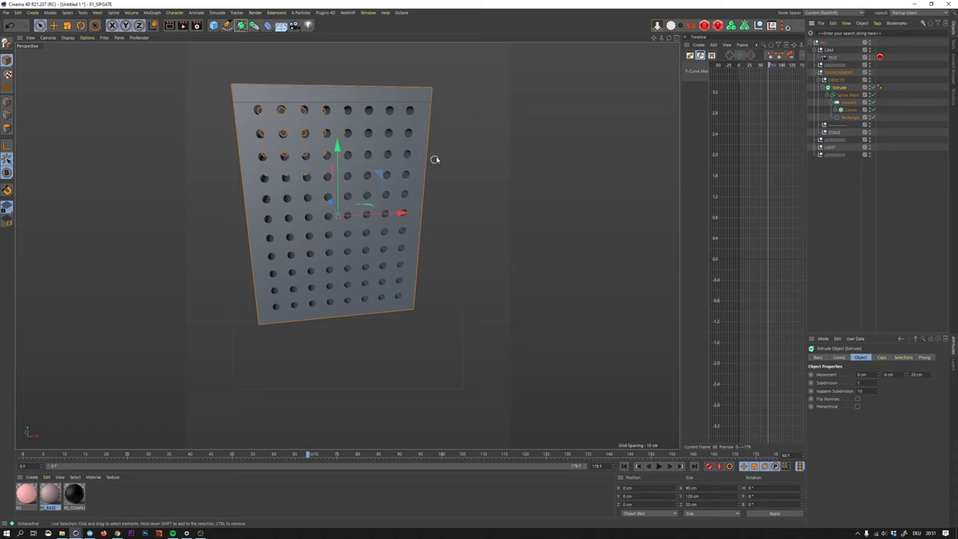
alt+right_drag(411, 128, 448, 112)
alt+drag(410, 137, 370, 148)
alt+right_drag(401, 153, 420, 149)
alt+drag(420, 146, 423, 146)
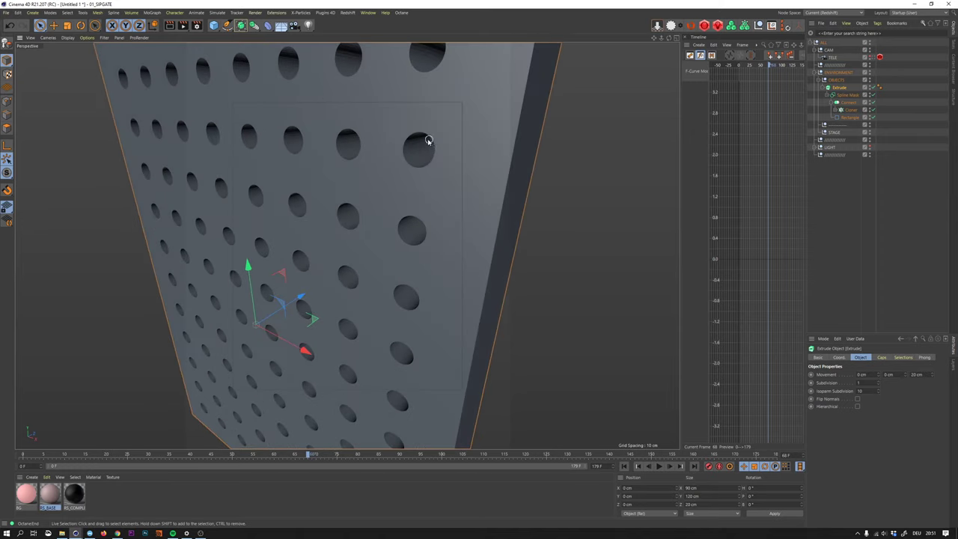
alt+middle_drag(424, 145, 396, 159)
mouse_move(396, 159)
alt+mouse_down()
mouse_move(387, 164)
mouse_move(396, 165)
alt+mouse_up()
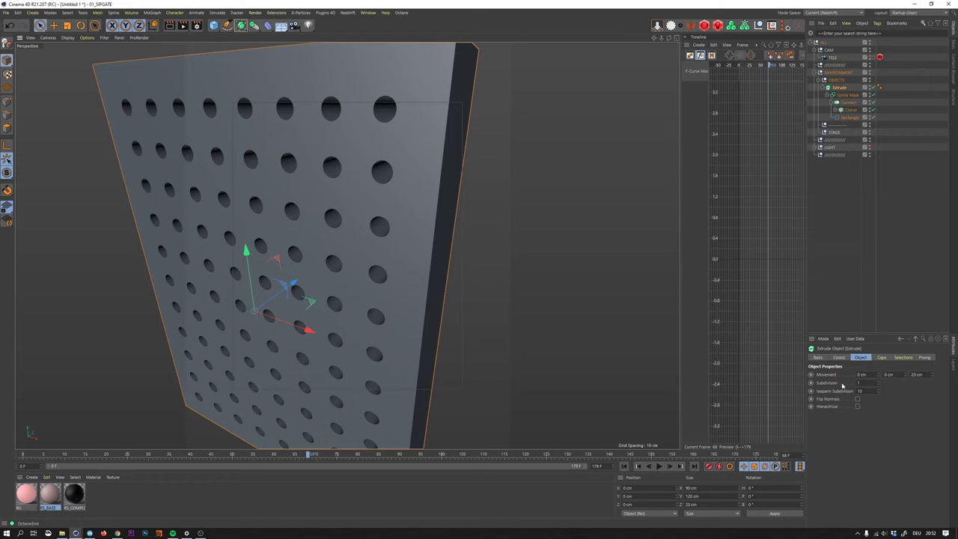
- Bevel both caps of the Extrude with a size of 0.1 cm, and increase the size for rounder hole edges
click(881, 357)
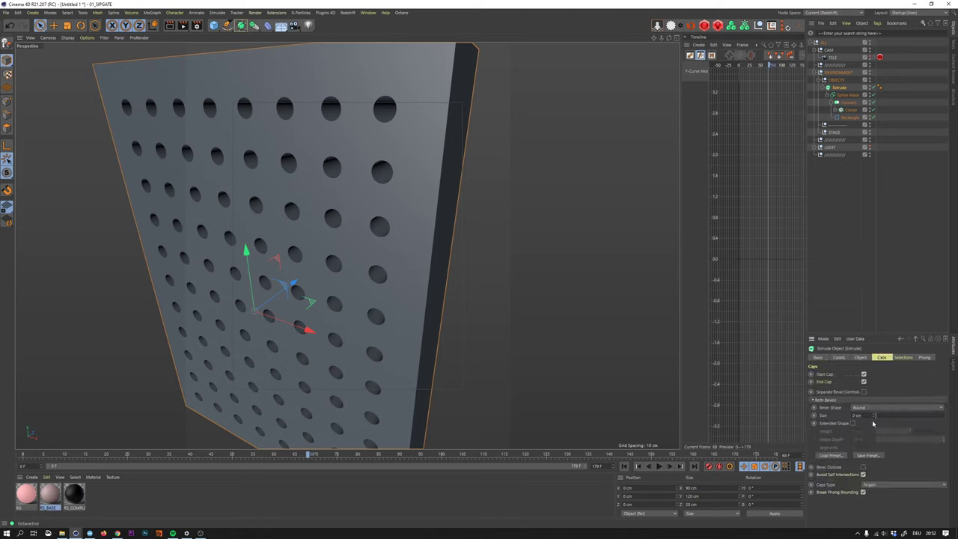
double_click(857, 415)
key(BackSpace)
text(.1)
key(Return)
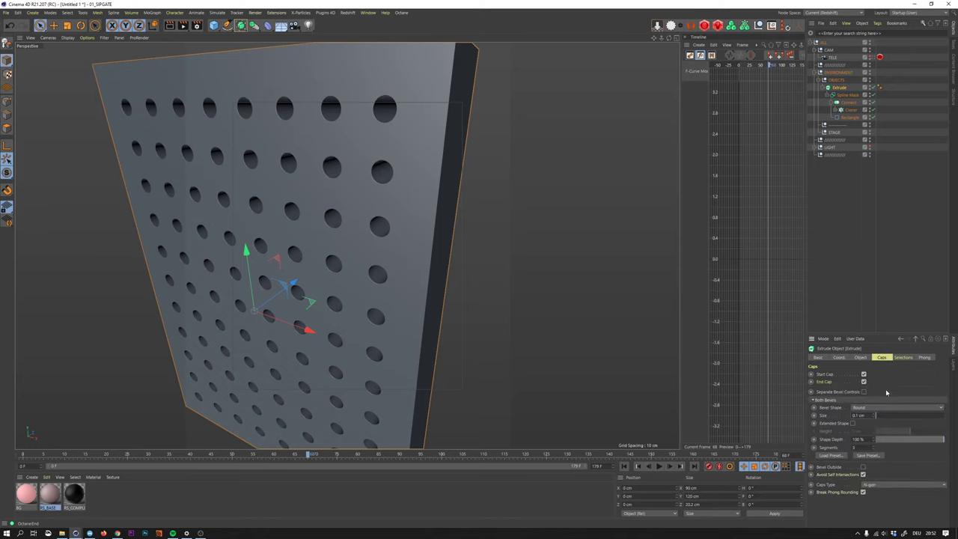
scroll(404, 168, up, 10)
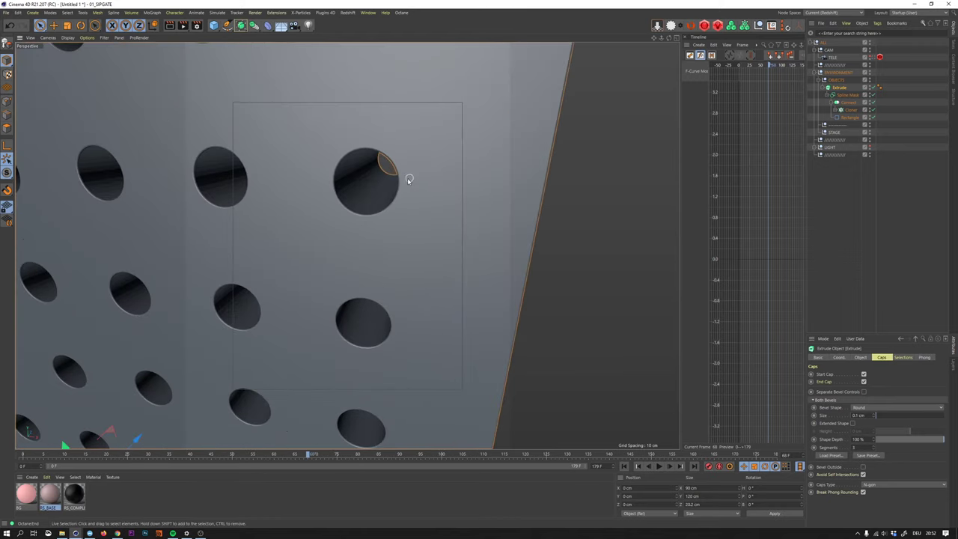
scroll(406, 180, down, 3)
drag(865, 415, 848, 417)
key(BackSpace)
key(Return)
click(889, 247)
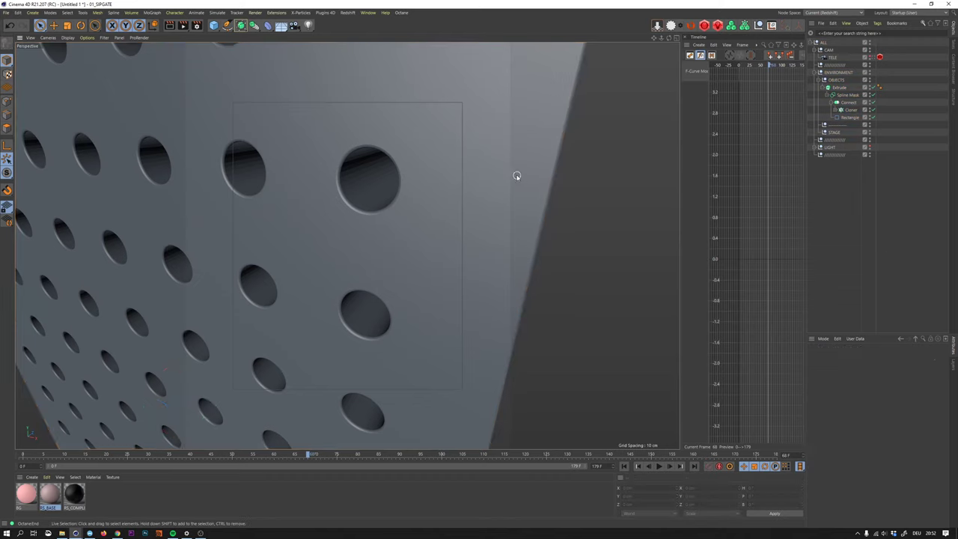
alt+right_drag(515, 175, 463, 214)
alt+drag(468, 185, 590, 147)
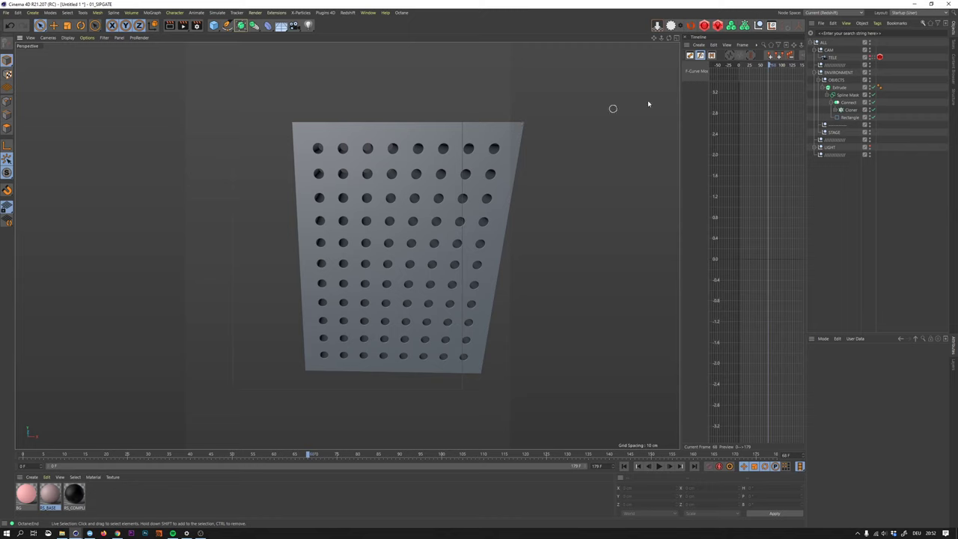
- Set the board's Rectangle to 100 cm wide and 140 cm high
click(847, 117)
double_click(860, 374)
text(100)
key(Tab)
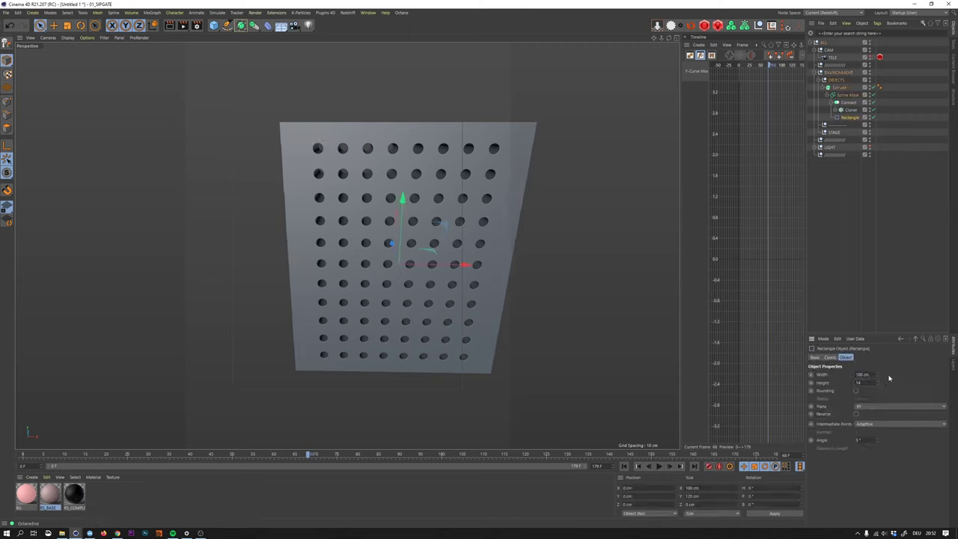
text(140)
key(Return)
click(874, 247)
alt+drag(500, 209, 452, 186)
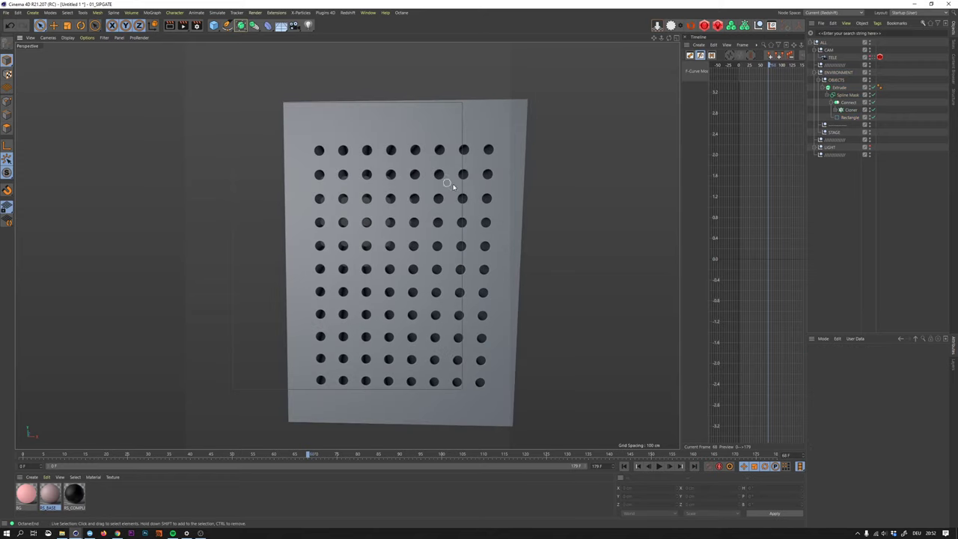
- Set the Rectangle's width to 140 cm and view the board through the TELE camera
click(843, 118)
double_click(862, 374)
text(1)
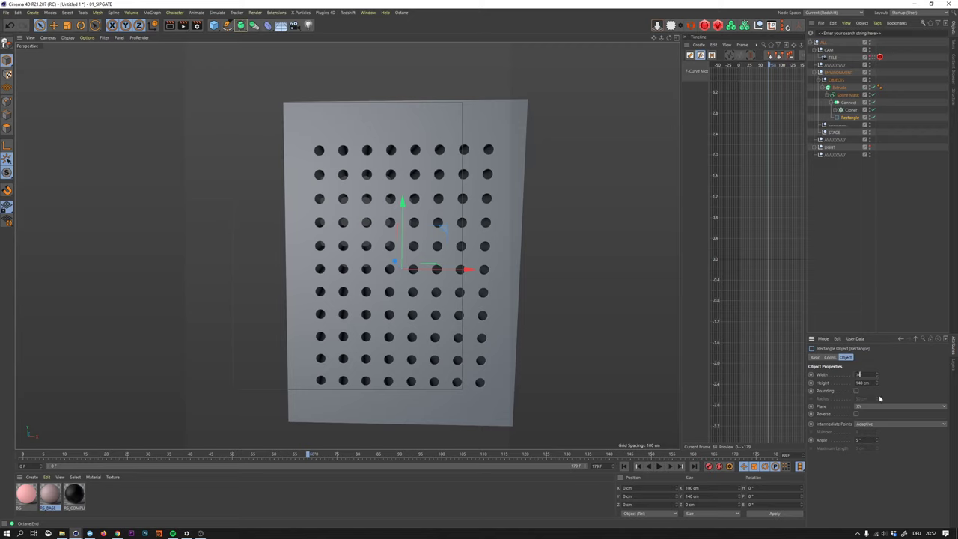
text(40)
key(Return)
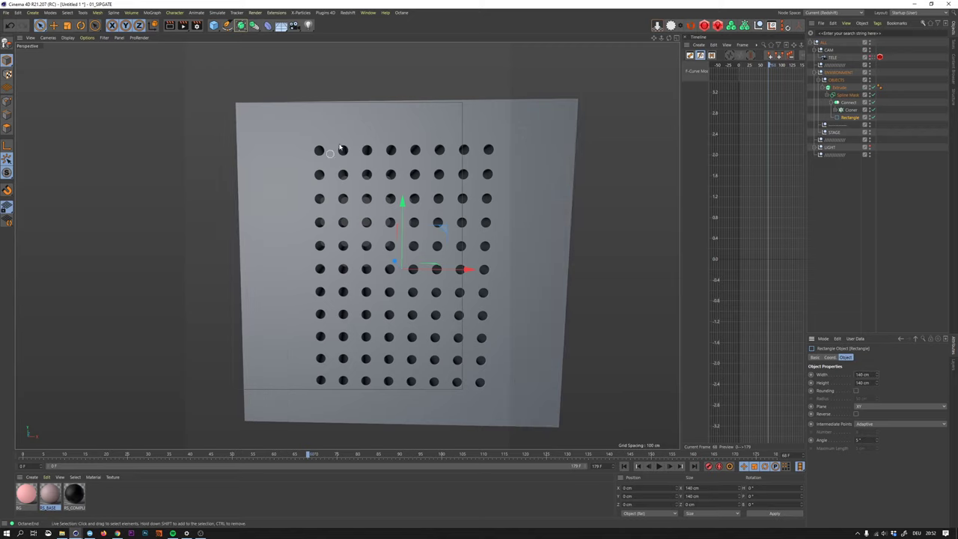
click(872, 58)
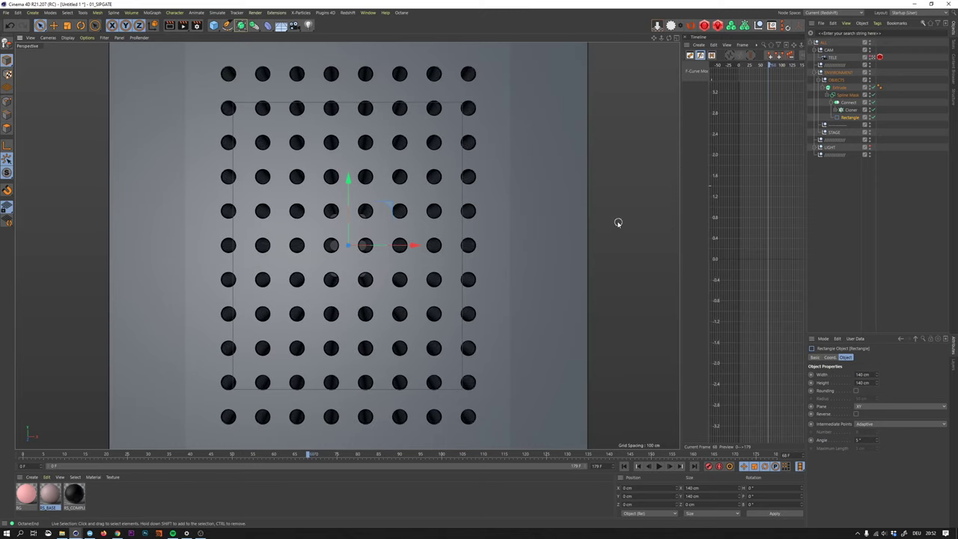
- Review the Spline Mask and the Extrude's object, coordinate and cap settings, and glance at the Comdirect reference video in the browser
click(846, 95)
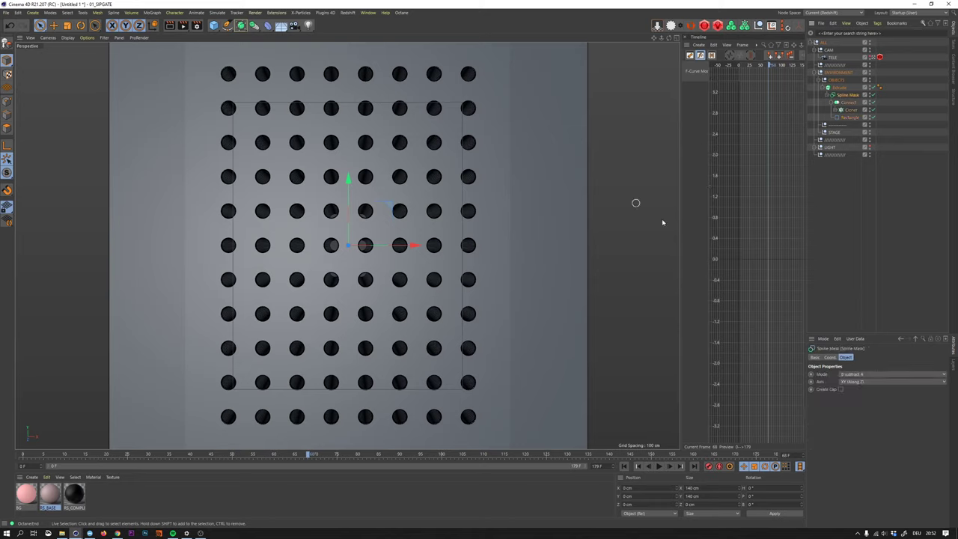
click(839, 88)
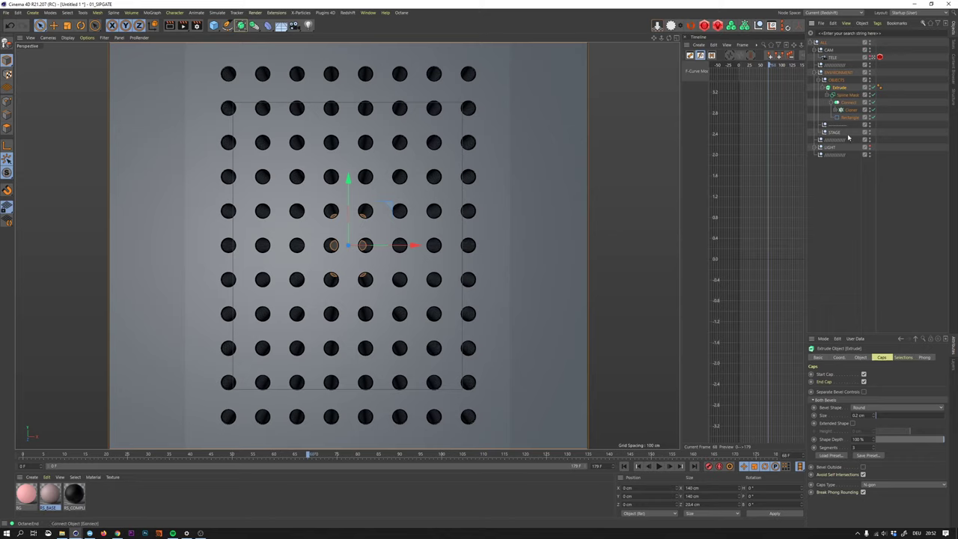
click(860, 357)
click(840, 358)
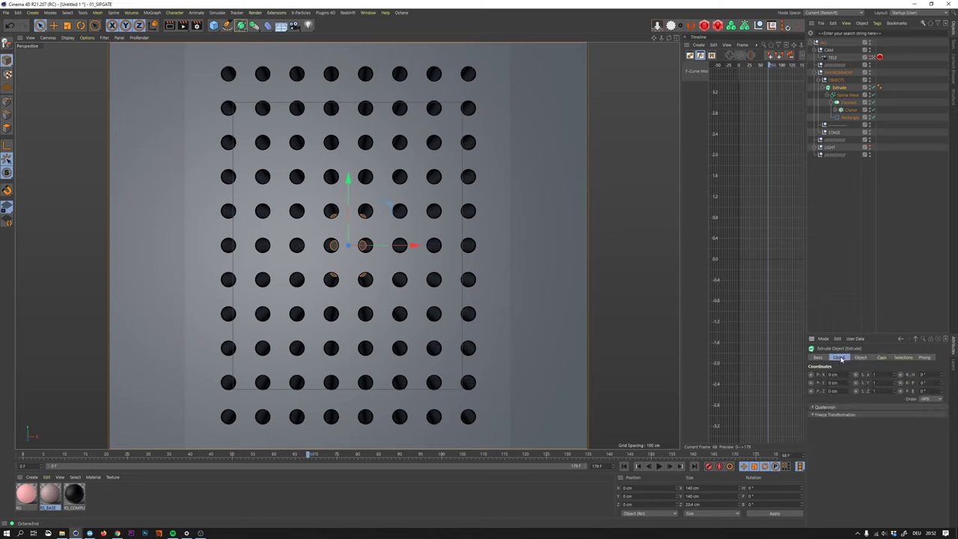
click(880, 357)
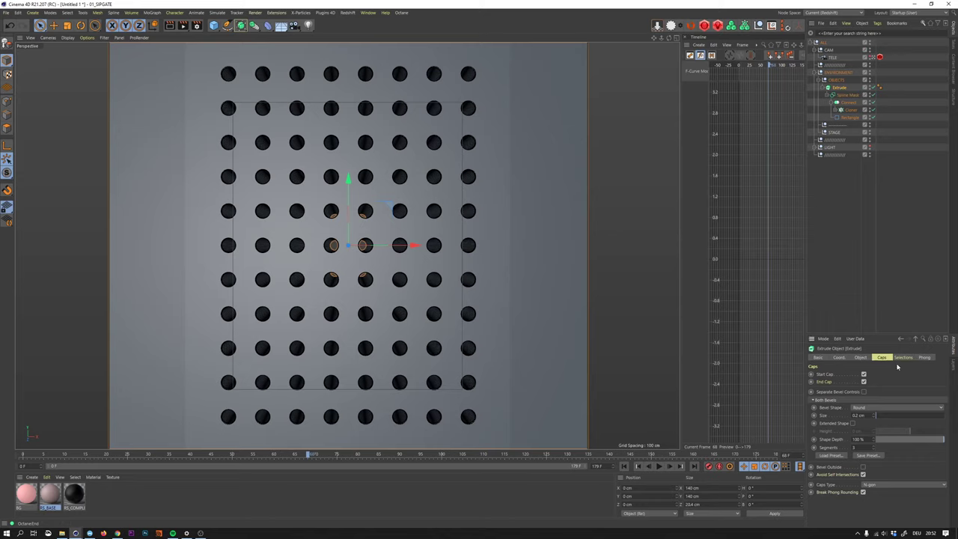
click(901, 358)
click(887, 358)
click(861, 358)
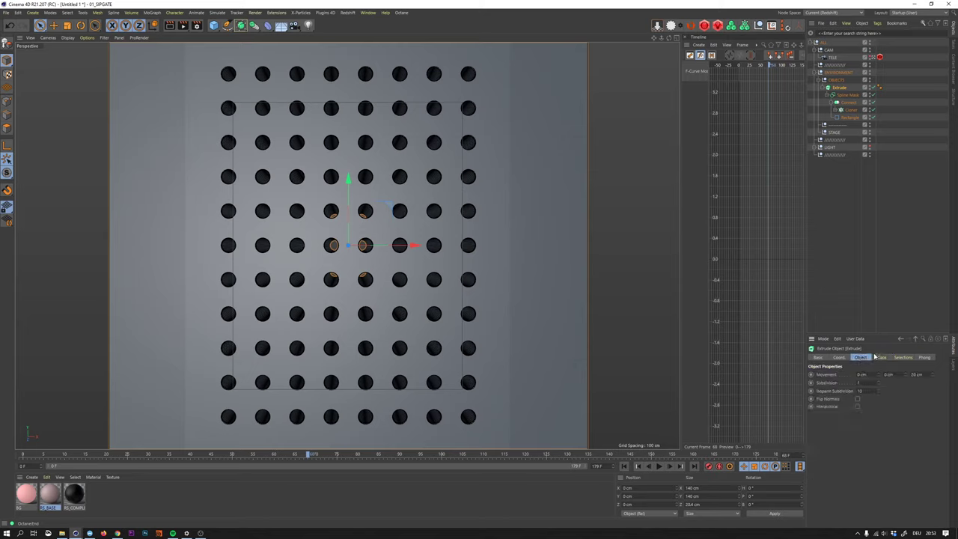
click(881, 357)
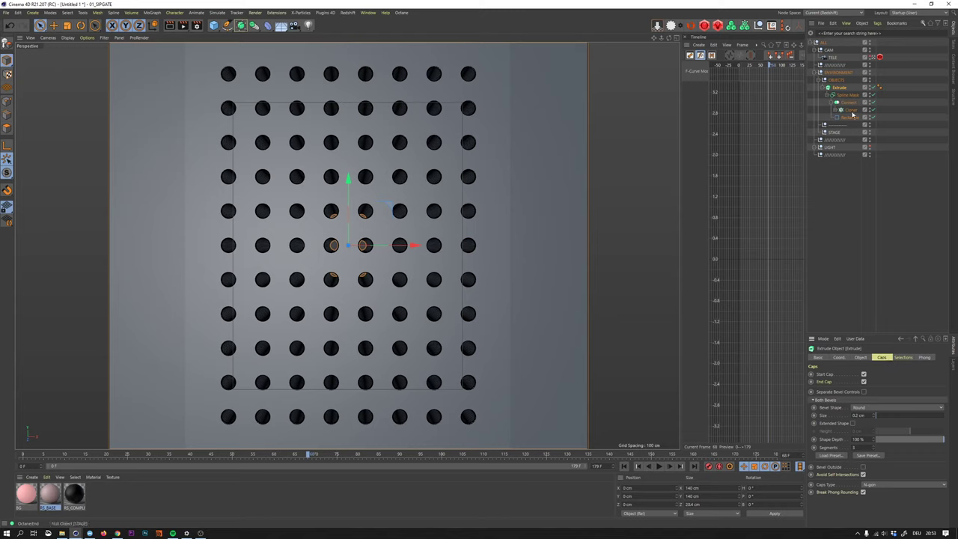
click(826, 88)
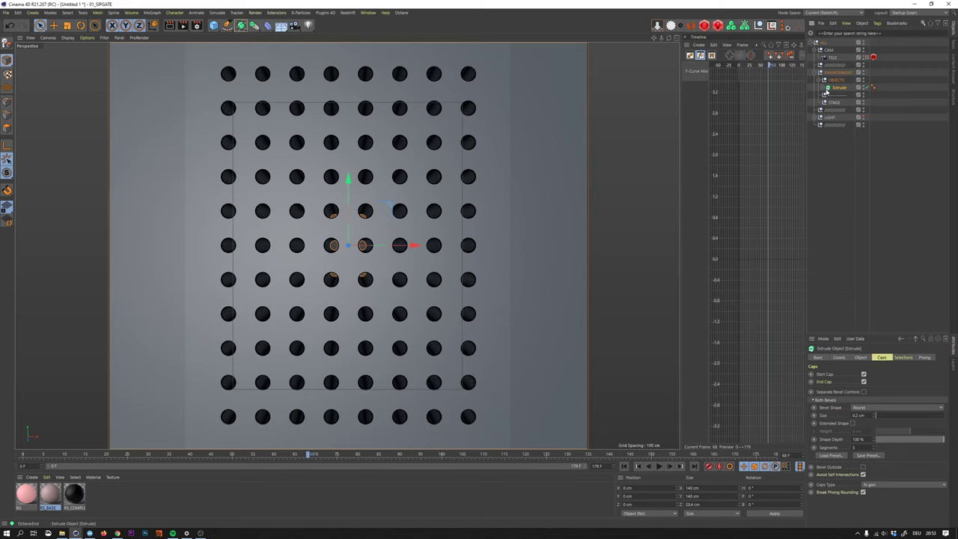
key(alt+Tab)
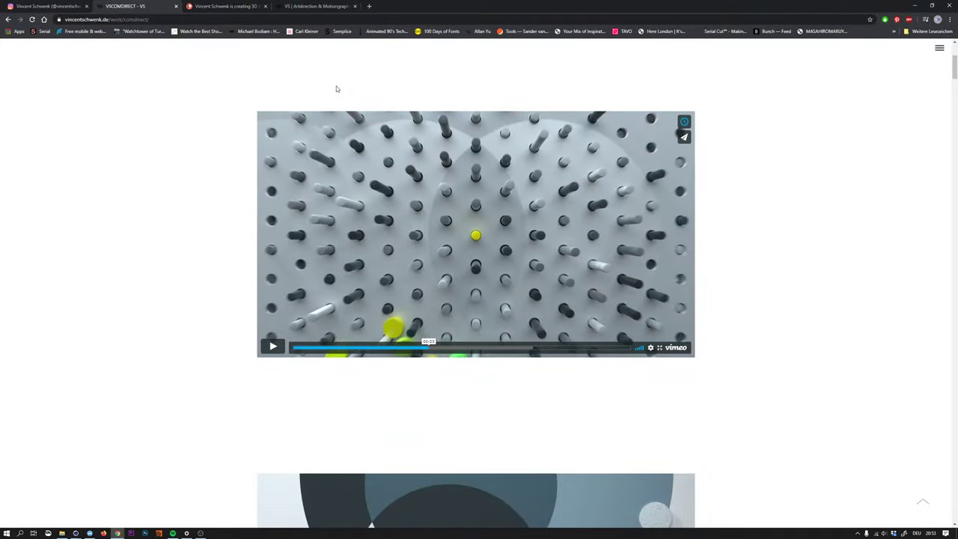
key(alt+Tab)
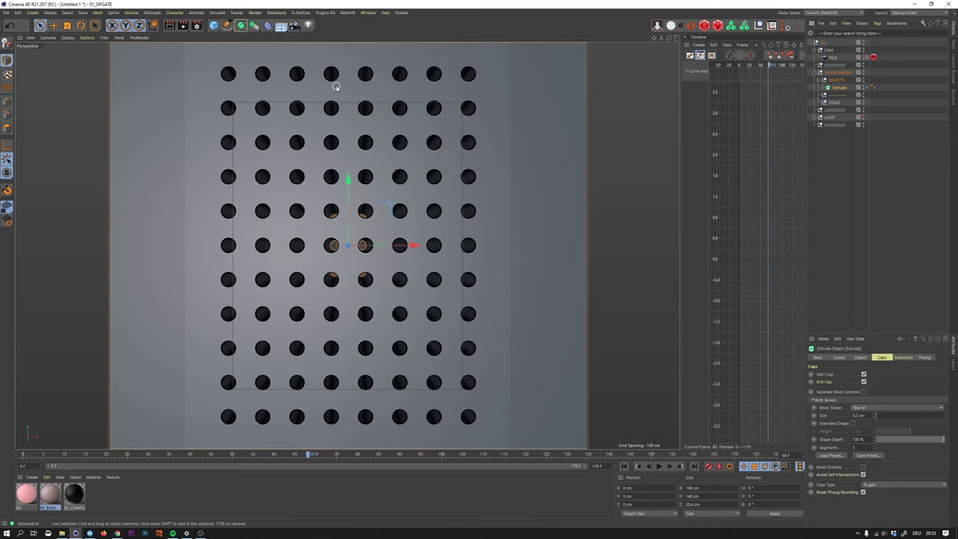
- Copy the Cloner out of the board's Extrude hierarchy and place it above that Extrude in the OBJECTS group
click(826, 88)
click(844, 111)
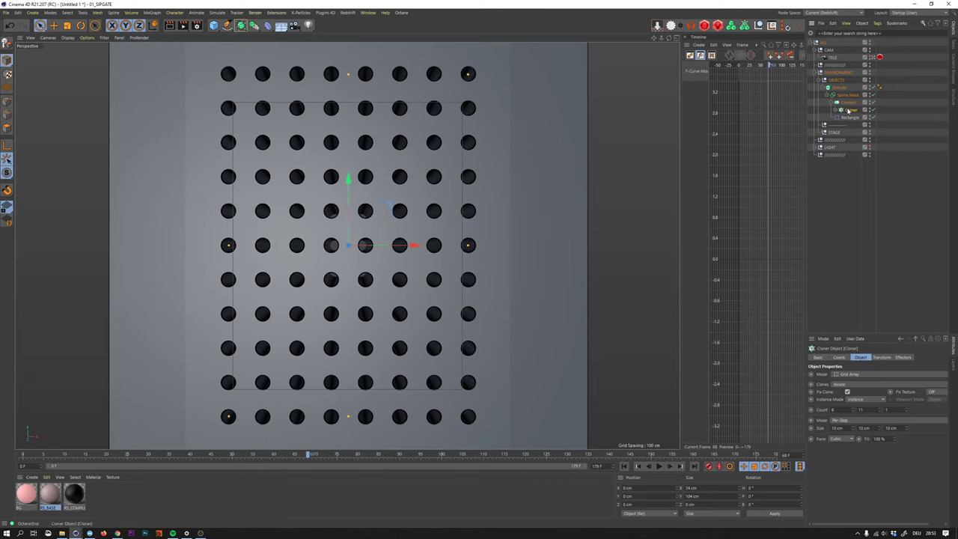
ctrl+drag(848, 112, 837, 86)
click(822, 95)
click(823, 88)
- Add an Extrude object inside the copied Cloner and nest its Circle in it to form solid pegs
click(838, 95)
key(shift+c)
text(ext)
key(Return)
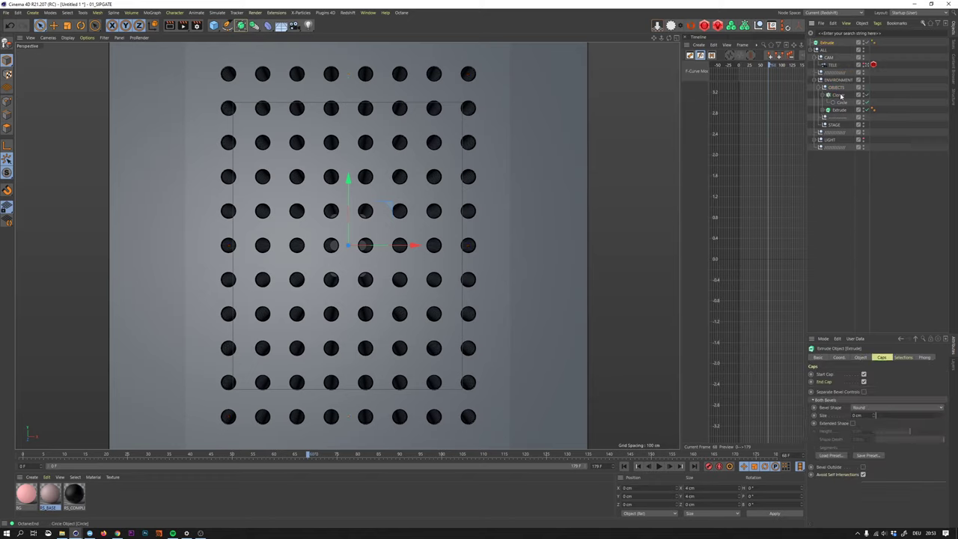
drag(836, 98, 840, 95)
click(842, 95)
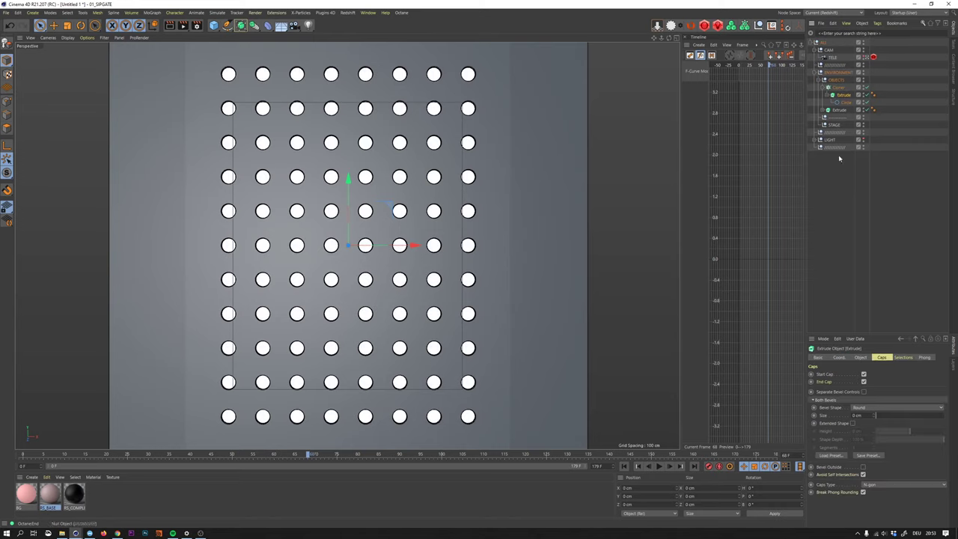
- Set the pegs' Extrude movement along Z to 40 cm
click(861, 357)
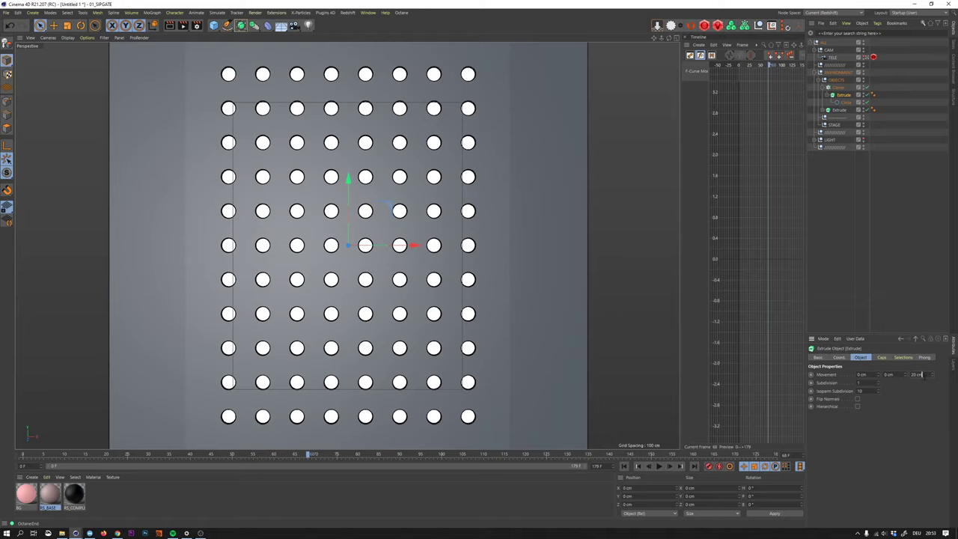
text(40)
key(Return)
- Try a 1.9 cm radius on the pegs' Circle, and refine it to 1.95 cm for a narrow gap inside the holes
alt+drag(438, 206, 296, 215)
alt+middle_drag(477, 139, 389, 195)
alt+right_drag(470, 210, 521, 190)
alt+middle_drag(482, 170, 340, 244)
alt+drag(402, 201, 418, 199)
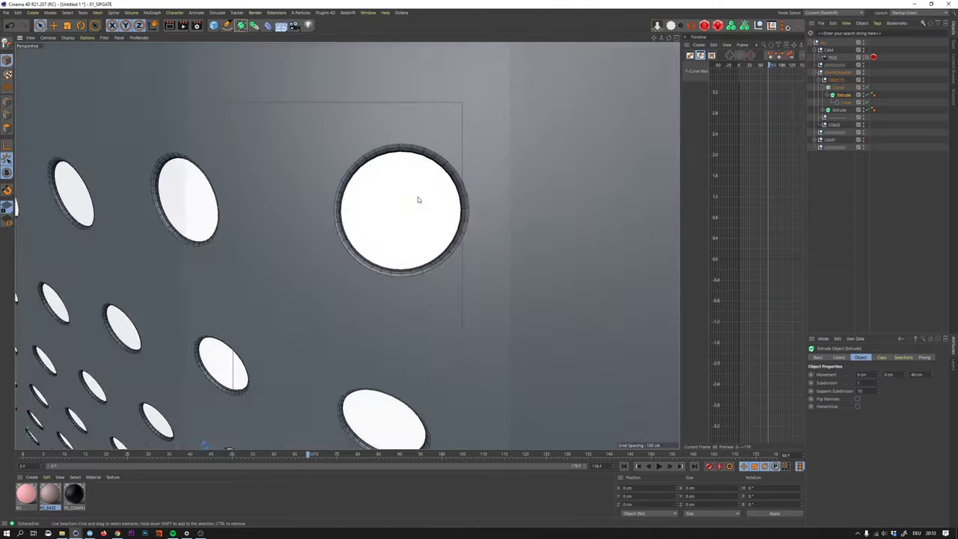
alt+right_drag(420, 199, 427, 188)
alt+drag(428, 188, 386, 193)
click(845, 102)
double_click(860, 389)
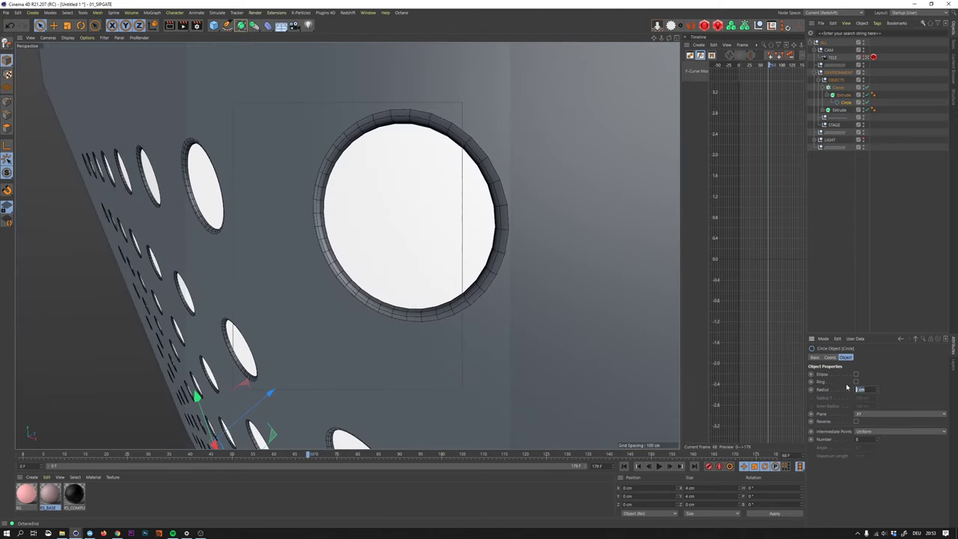
text(1.9)
key(Return)
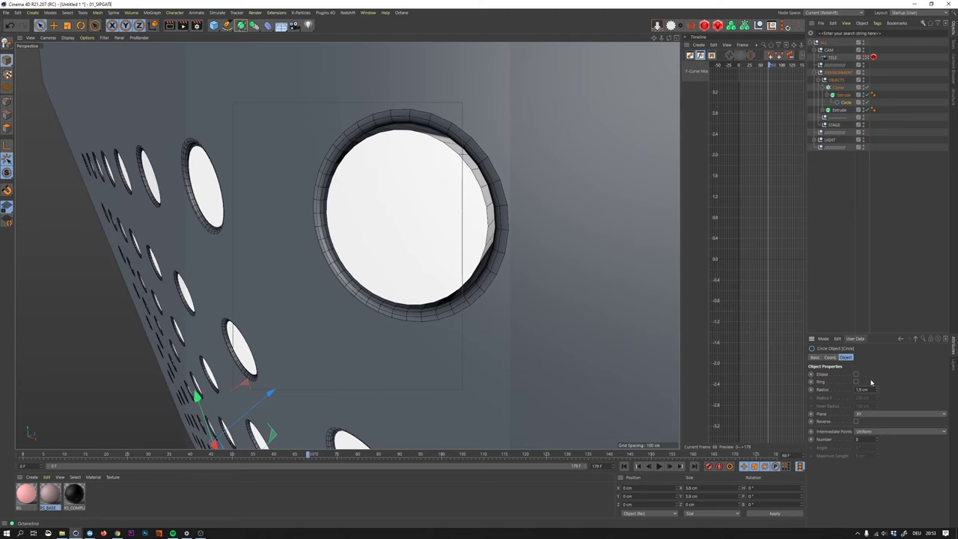
text(5)
key(Return)
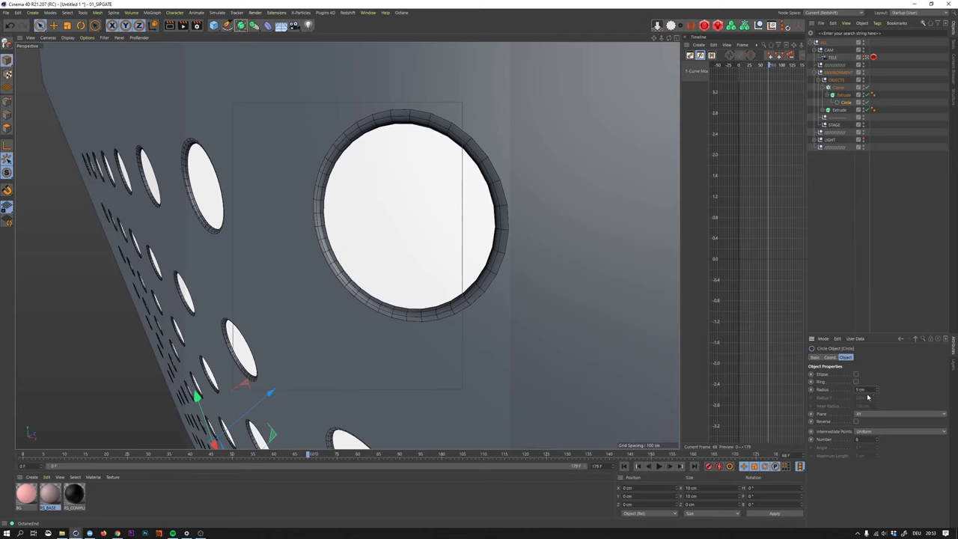
text(1.94)
key(Return)
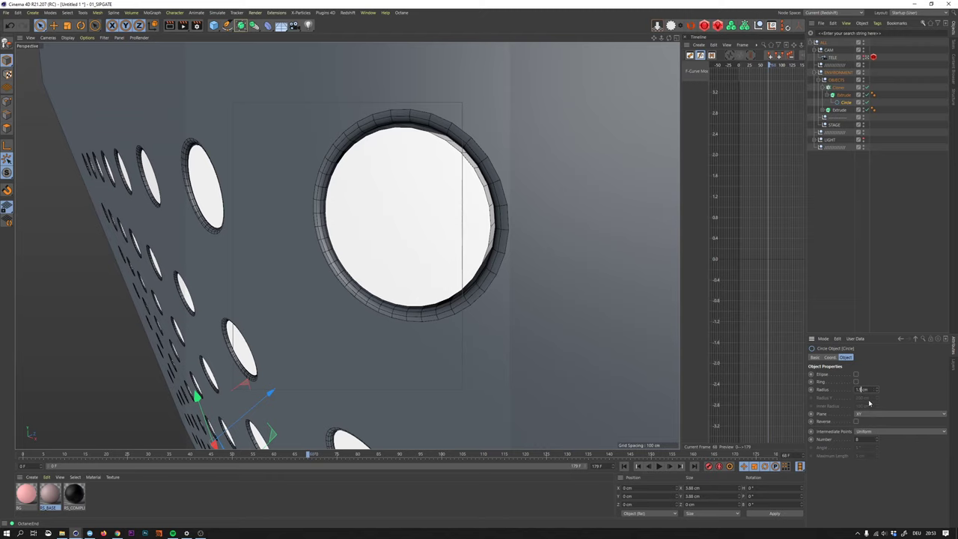
text(1.95)
key(Return)
- Bevel the caps of the pegs' Extrude with a size of 0.1 cm
click(830, 357)
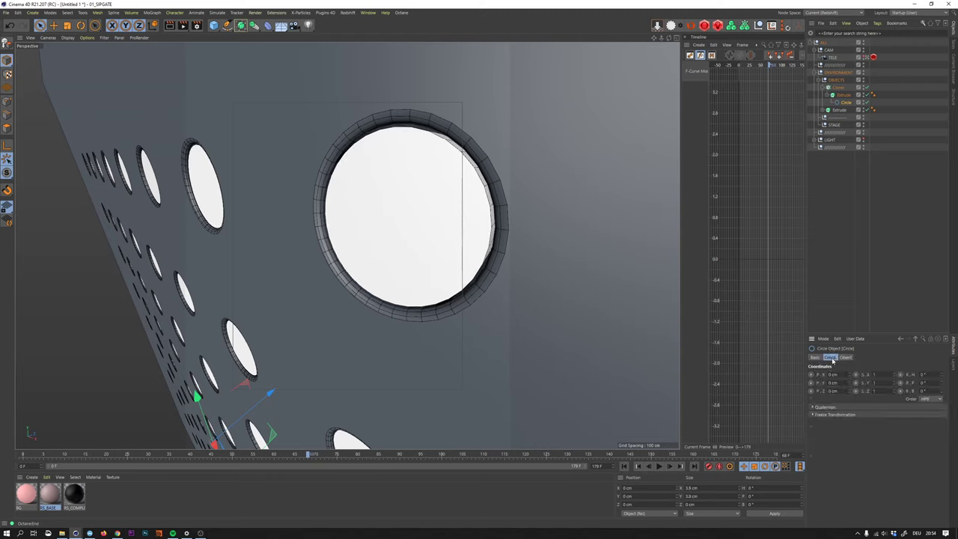
click(842, 95)
click(880, 357)
text(.1)
key(Return)
click(830, 212)
scroll(442, 187, down, 5)
mouse_move(442, 186)
alt+mouse_down()
mouse_move(419, 188)
mouse_move(447, 176)
alt+mouse_up()
scroll(435, 179, down, 6)
- Switch to the browser and replay the Comdirect reference video around the moment the pegs emerge from the board
key(alt+Tab)
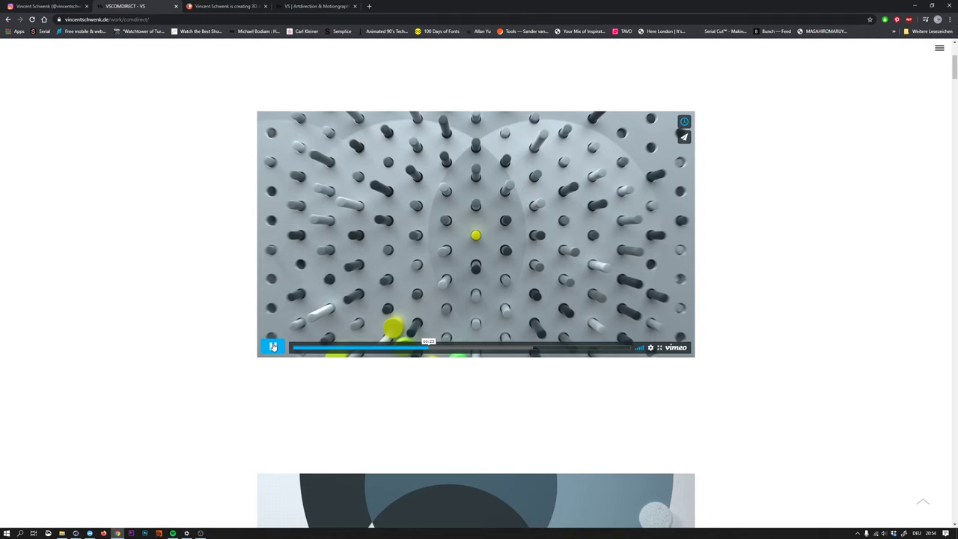
click(273, 346)
click(413, 348)
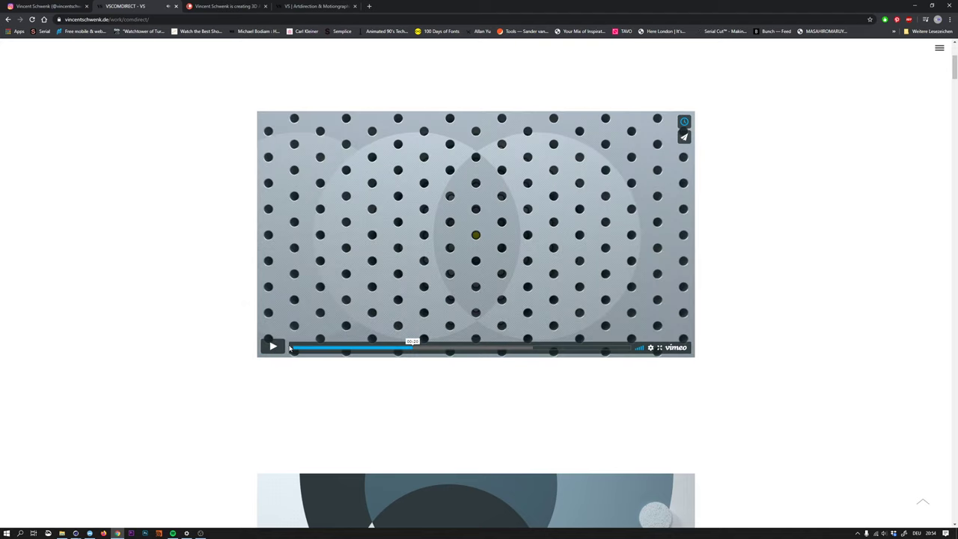
click(275, 346)
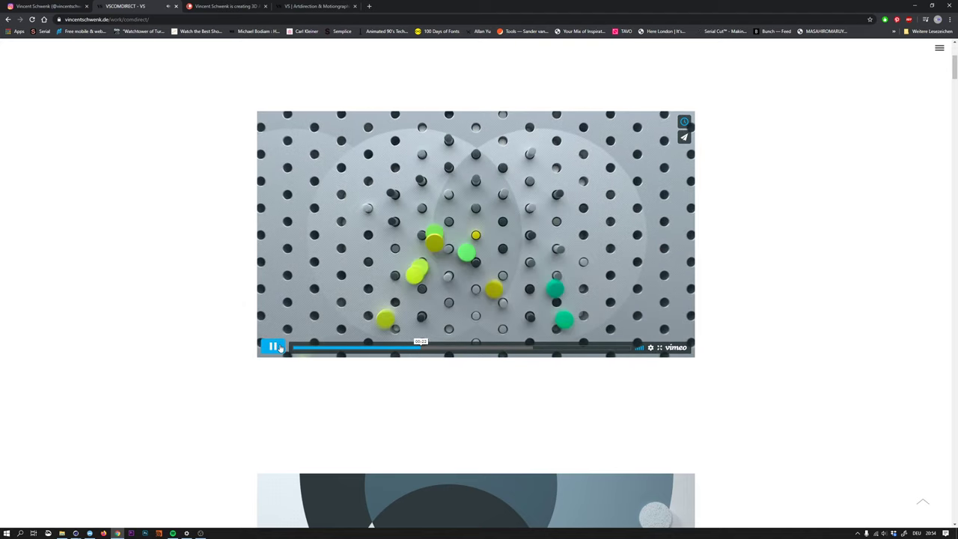
click(279, 348)
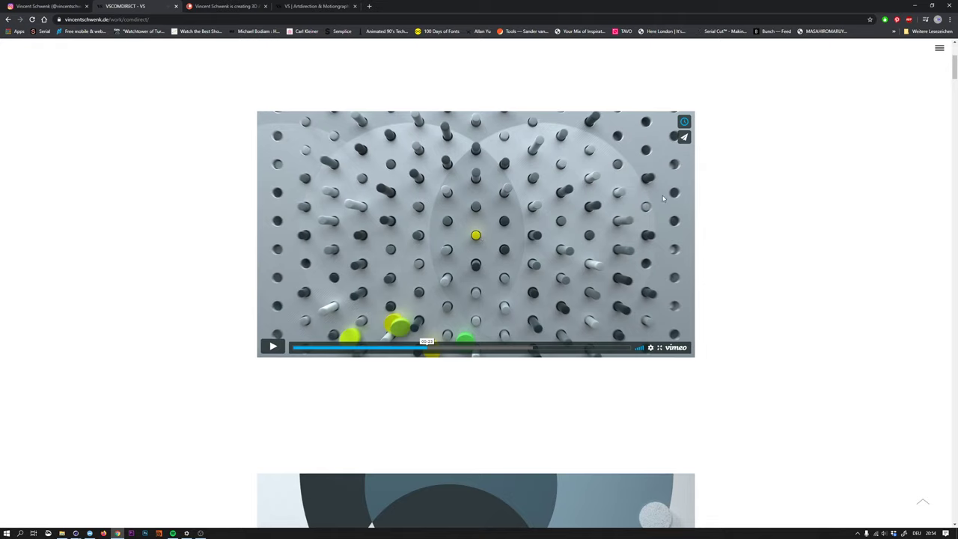
click(915, 6)
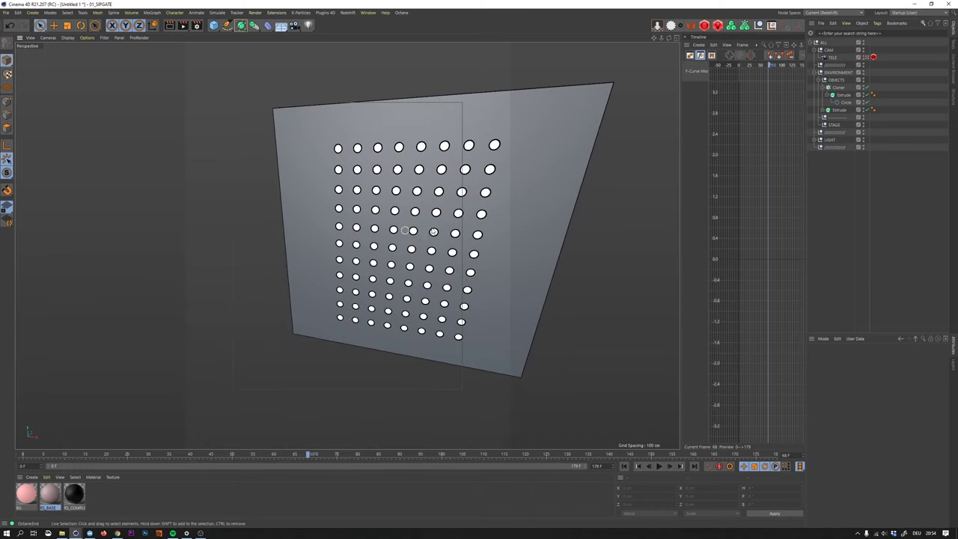
- Apply a Plain effector to the peg Cloner and place the effector above it in the OBJECTS group
scroll(435, 222, up, 5)
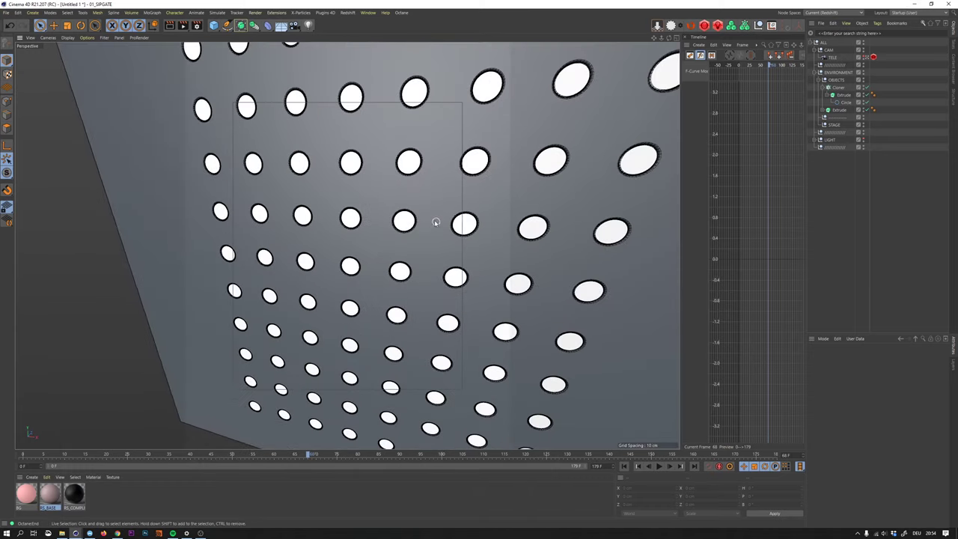
scroll(432, 221, down, 3)
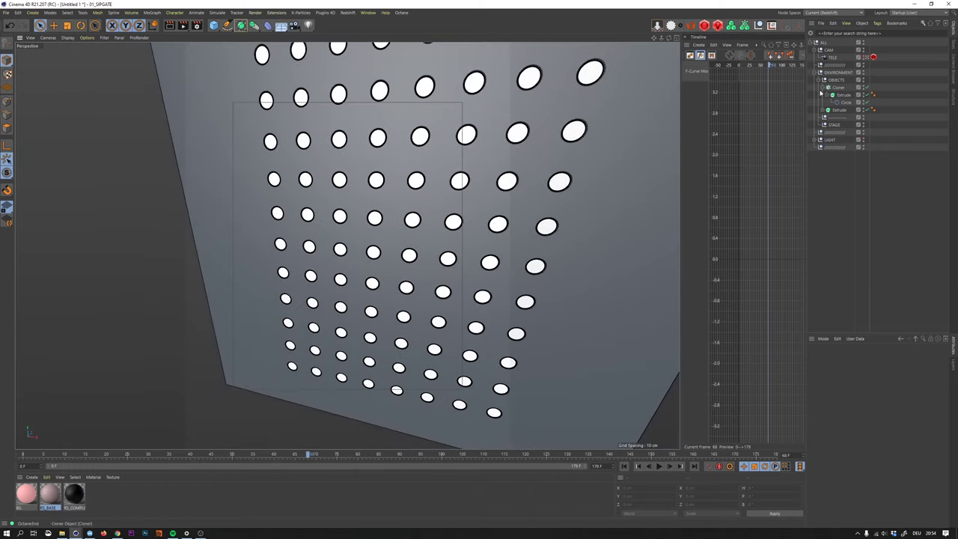
click(821, 87)
click(837, 88)
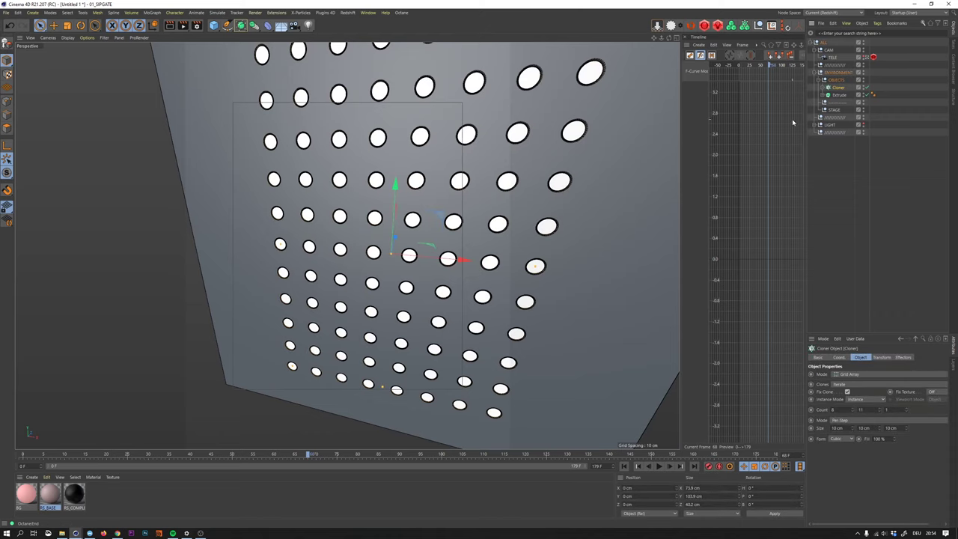
key(shift+c)
text(plain)
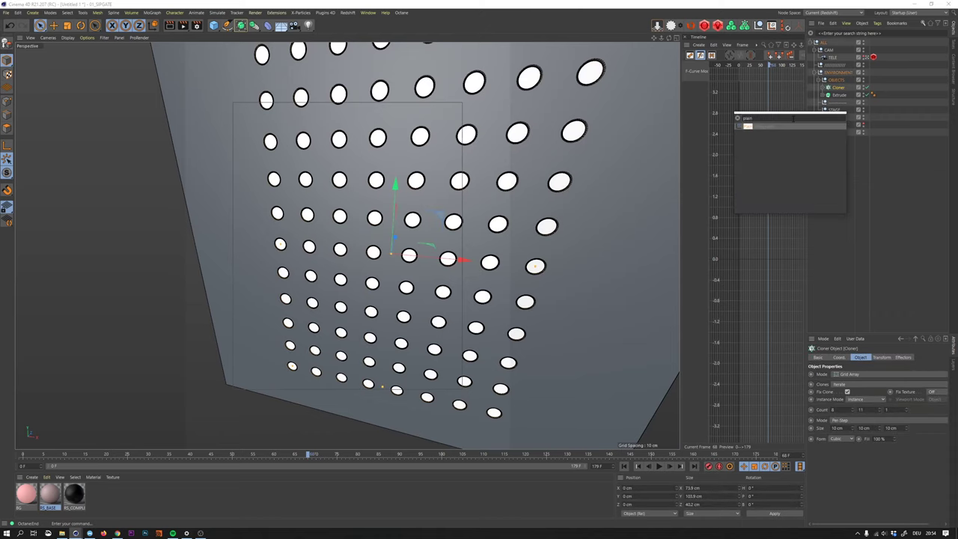
key(Return)
drag(838, 84, 838, 88)
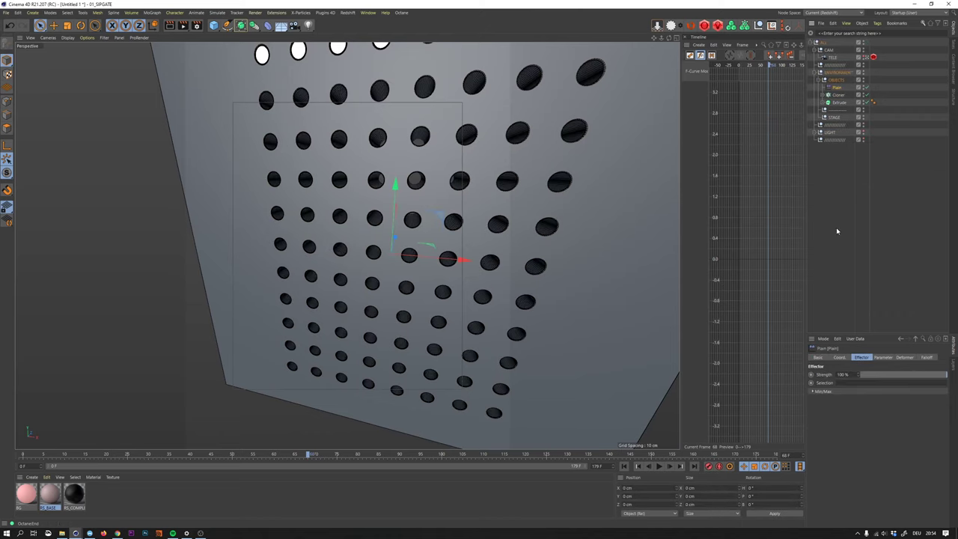
- Set the Plain effector's Y position offset to 0 cm
click(881, 357)
click(844, 405)
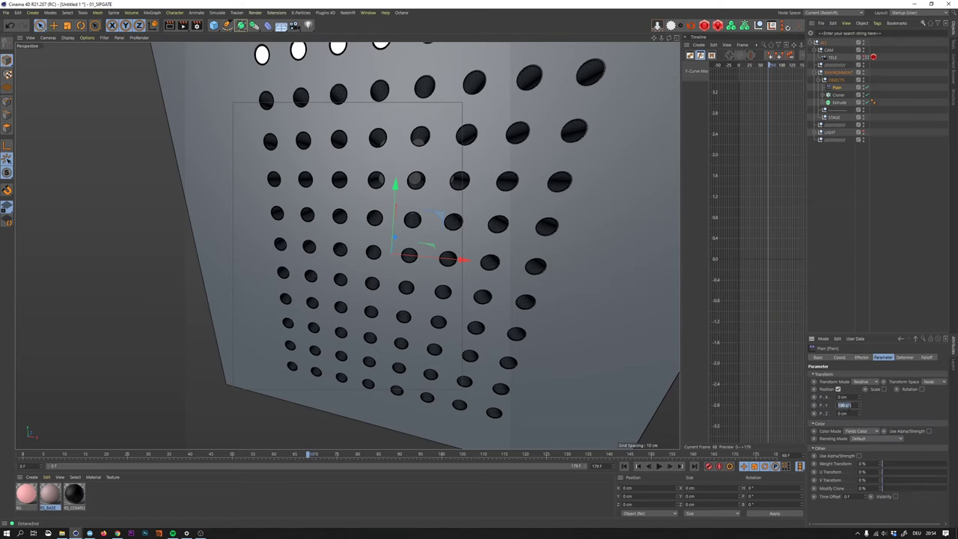
text(0)
key(Return)
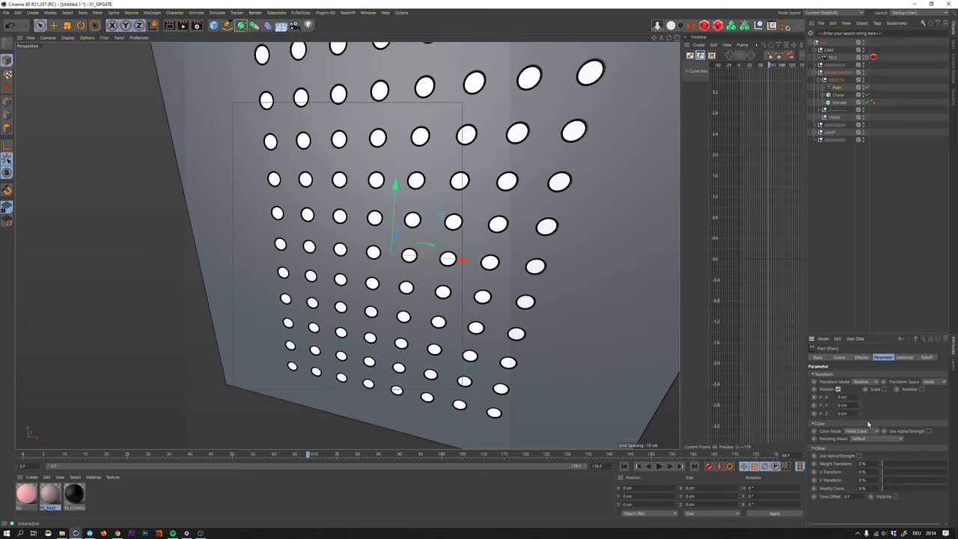
- Try a Z position offset of -15 cm on the Plain effector and check how far the pegs stick out
drag(859, 416, 858, 419)
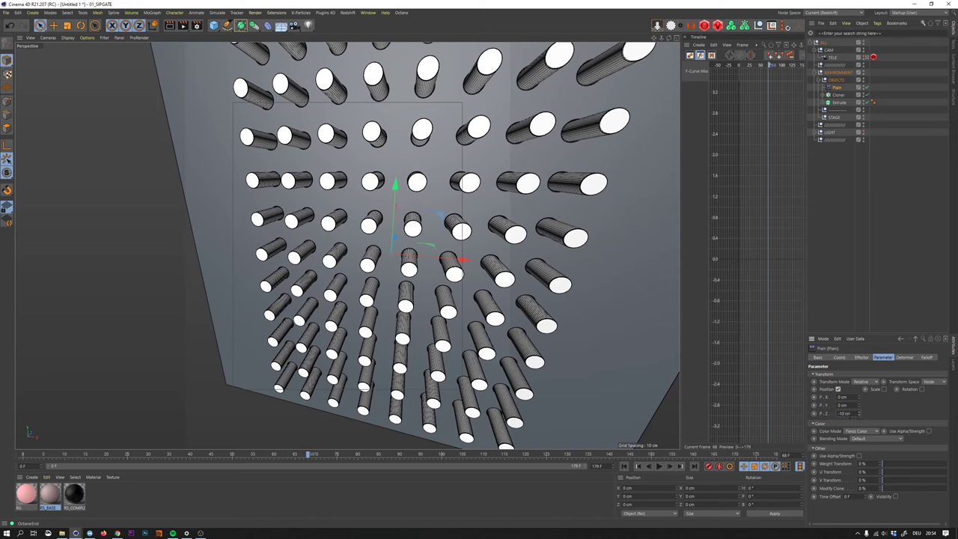
key(Down)
key(Down)
key(Down)
key(Down)
alt+drag(465, 176, 428, 191)
scroll(479, 171, down, 7)
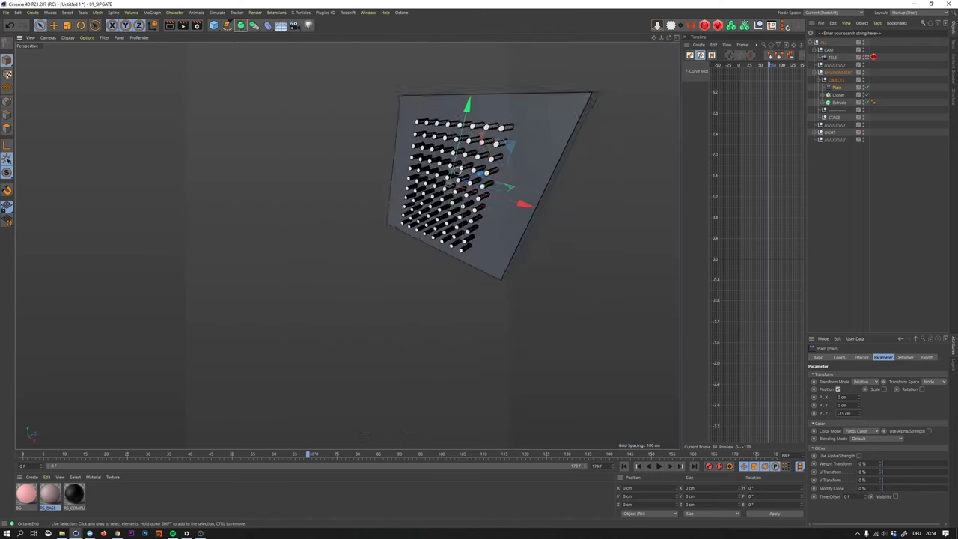
alt+drag(479, 171, 577, 254)
scroll(514, 194, up, 5)
- Set the Plain effector's Z position offset to -5 cm so the pegs protrude moderately from the board
mouse_move(858, 413)
mouse_down()
mouse_move(835, 426)
mouse_move(872, 410)
mouse_up()
key(Down)
key(Down)
key(Up)
key(Up)
key(Up)
key(Up)
key(Up)
key(Up)
key(Up)
key(Up)
key(Up)
key(Up)
key(Up)
key(Up)
mouse_move(423, 188)
alt+mouse_down()
mouse_move(494, 163)
mouse_move(429, 147)
mouse_move(441, 166)
mouse_move(427, 177)
alt+mouse_up()
alt+right_drag(427, 177, 398, 235)
alt+drag(398, 235, 391, 243)
scroll(390, 244, up, 4)
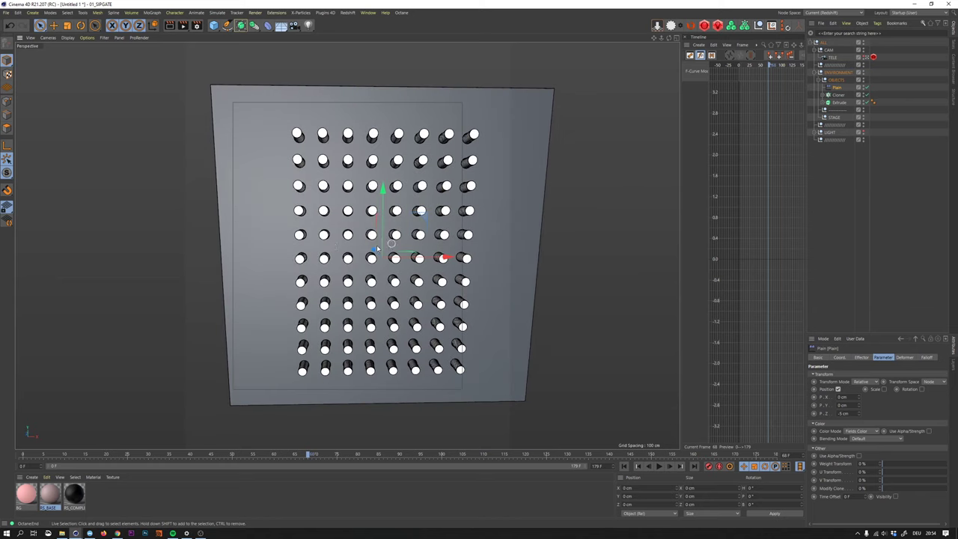
scroll(357, 241, up, 2)
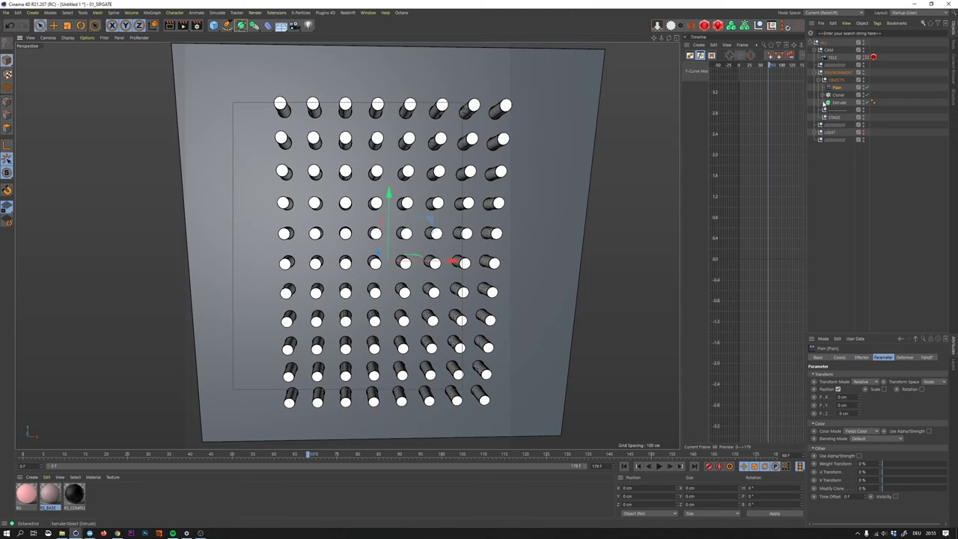
- Check the reference in the browser, and set the horizontal count to 9 on both the peg Cloner and the hole Cloner
click(822, 95)
click(824, 117)
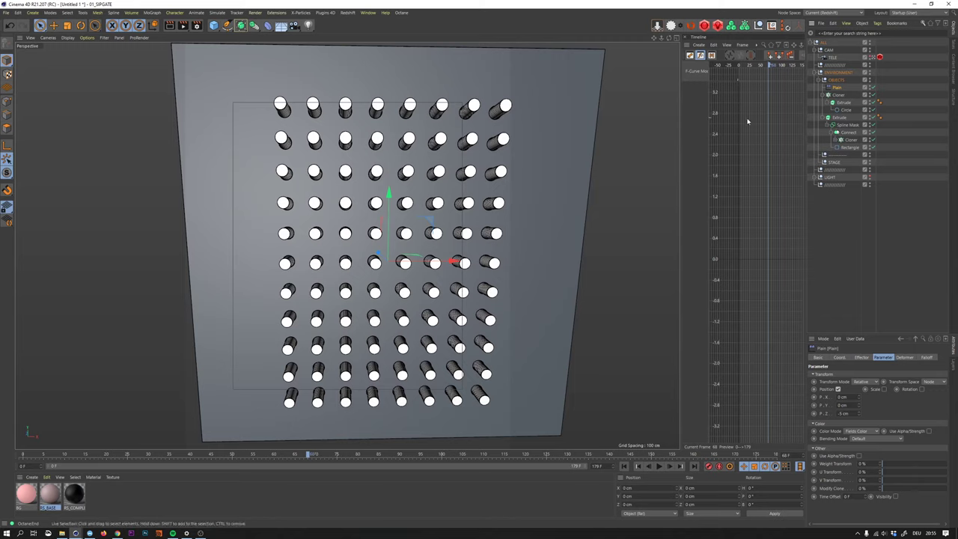
key(alt+Tab)
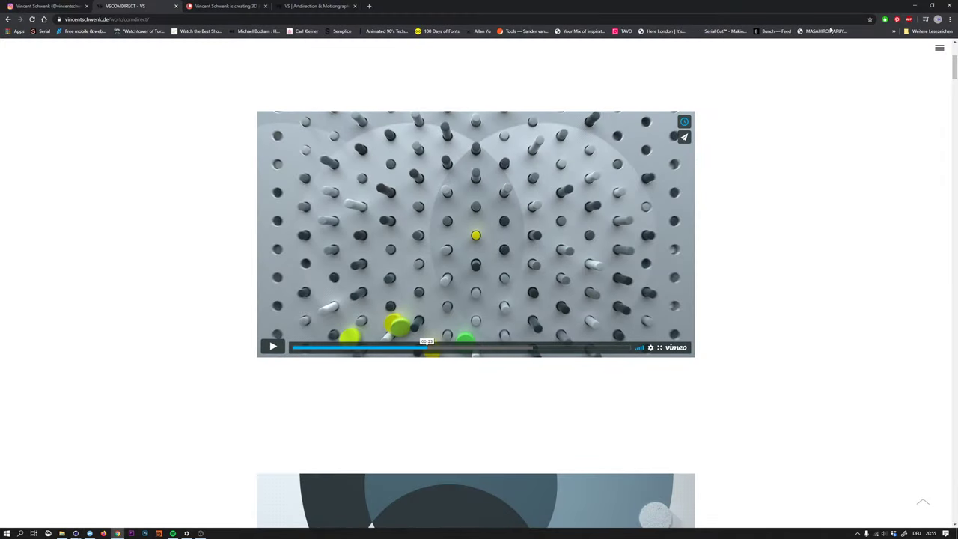
key(alt+Tab)
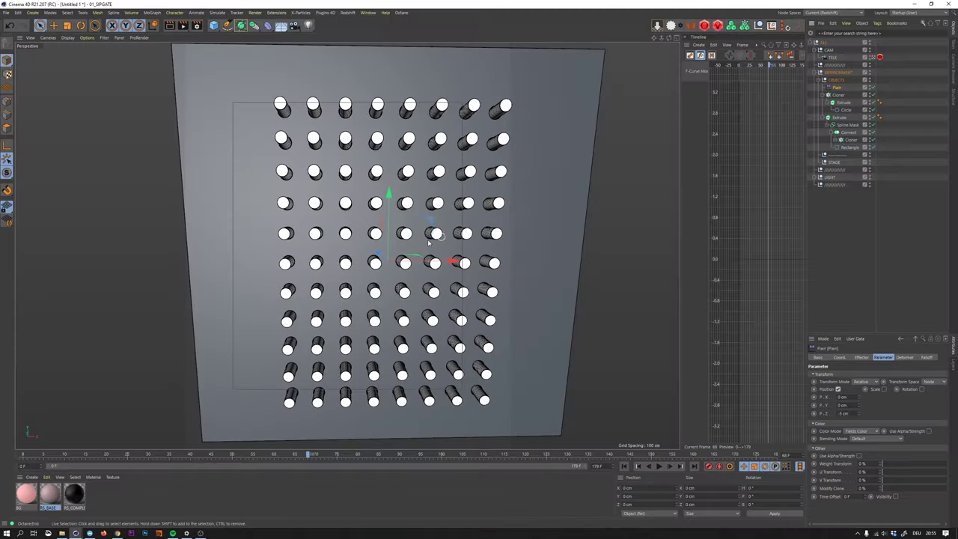
click(836, 96)
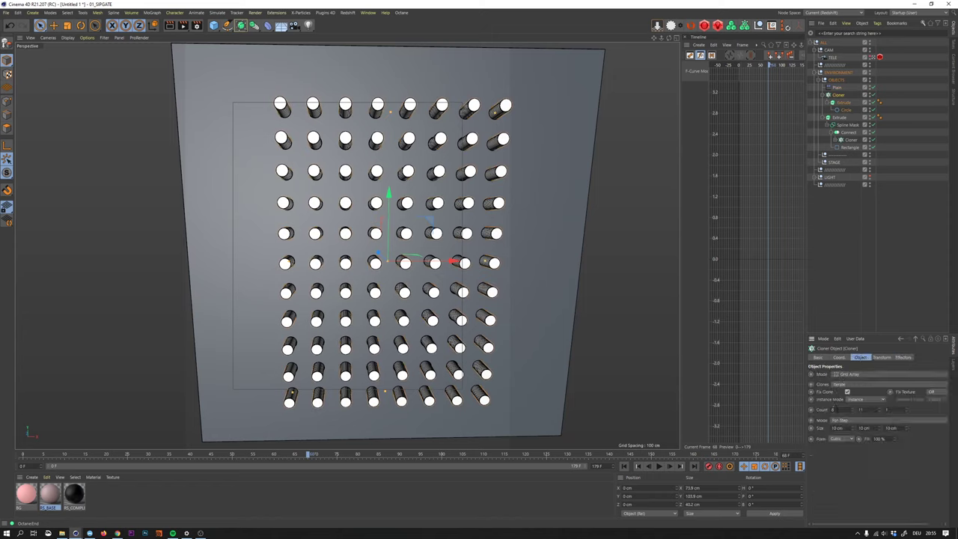
scroll(838, 408, up, 1)
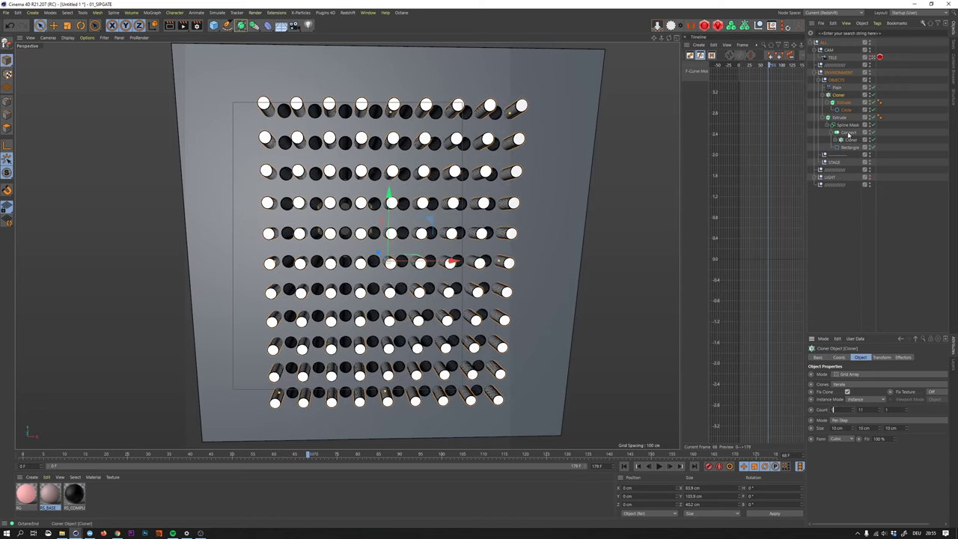
click(845, 141)
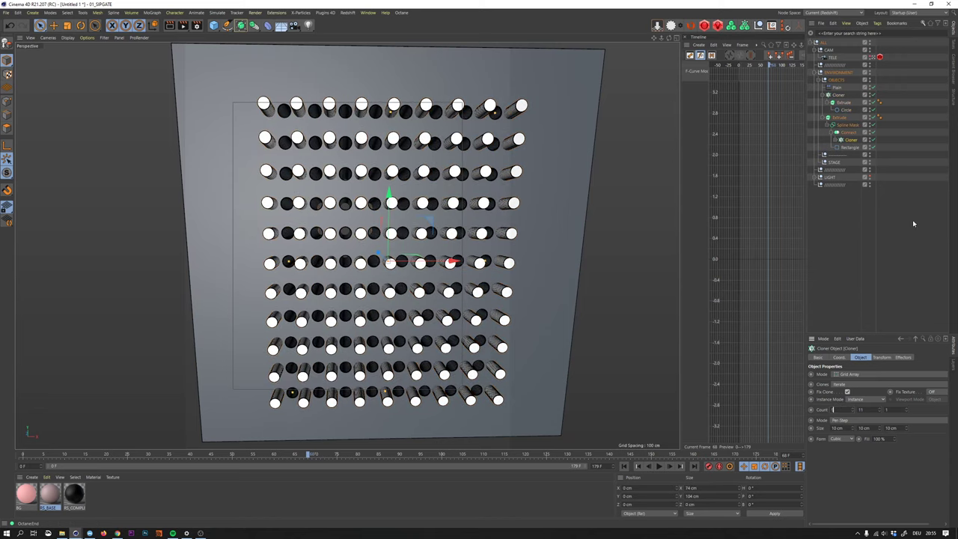
text(9)
key(Return)
click(860, 299)
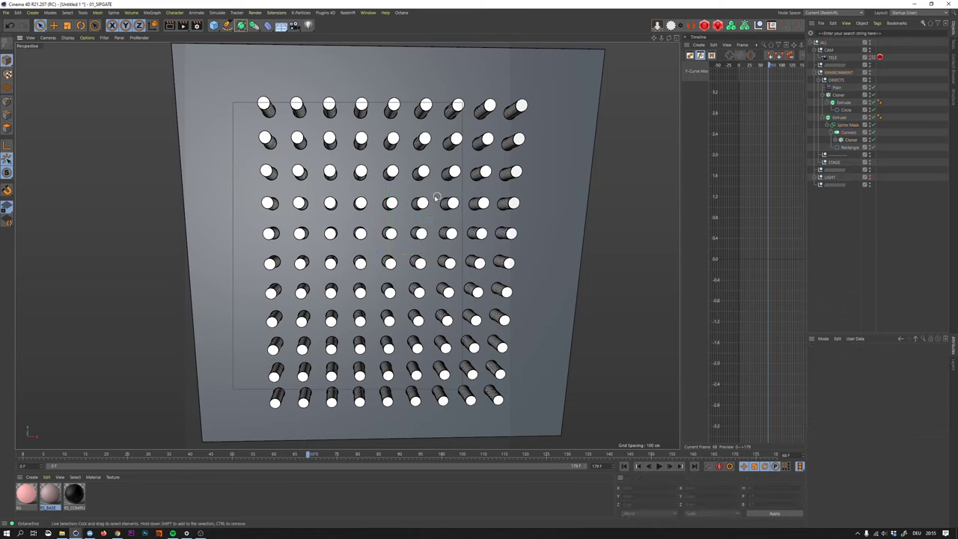
- Compare peg thickness with the browser reference, reduce the pegs' Circle radius, and set the holes' Circle radius to 1.55 cm
mouse_move(436, 196)
alt+mouse_down()
mouse_move(422, 203)
mouse_move(432, 202)
alt+mouse_up()
key(alt+Tab)
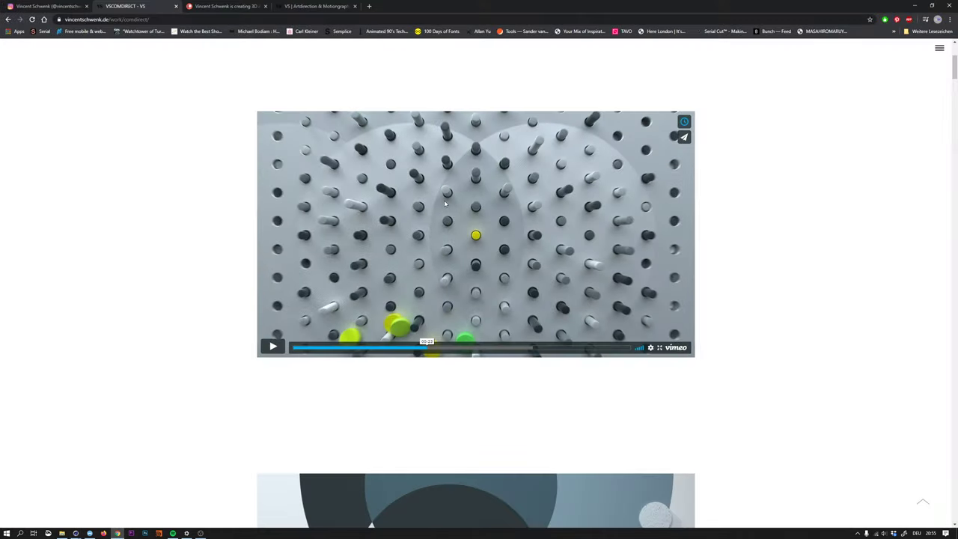
key(alt+Tab)
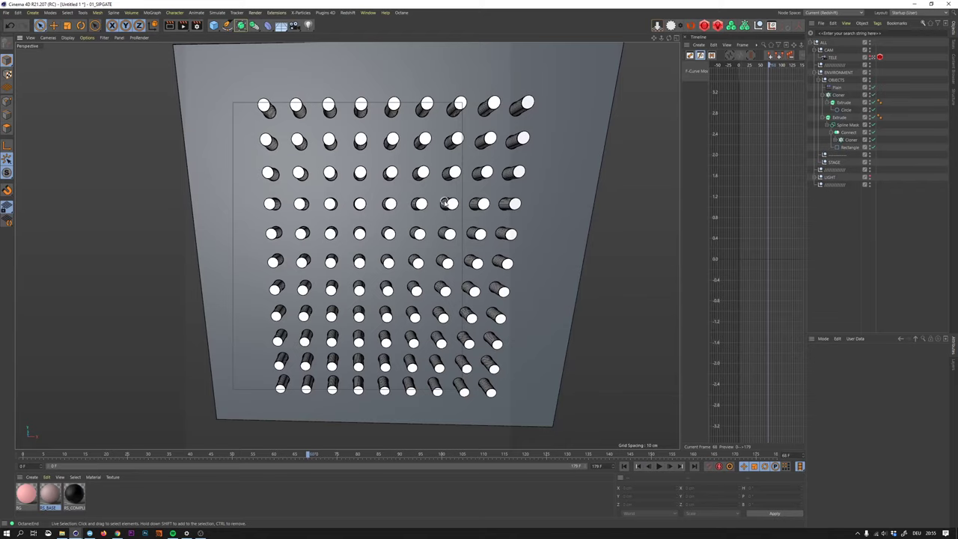
key(alt+Tab)
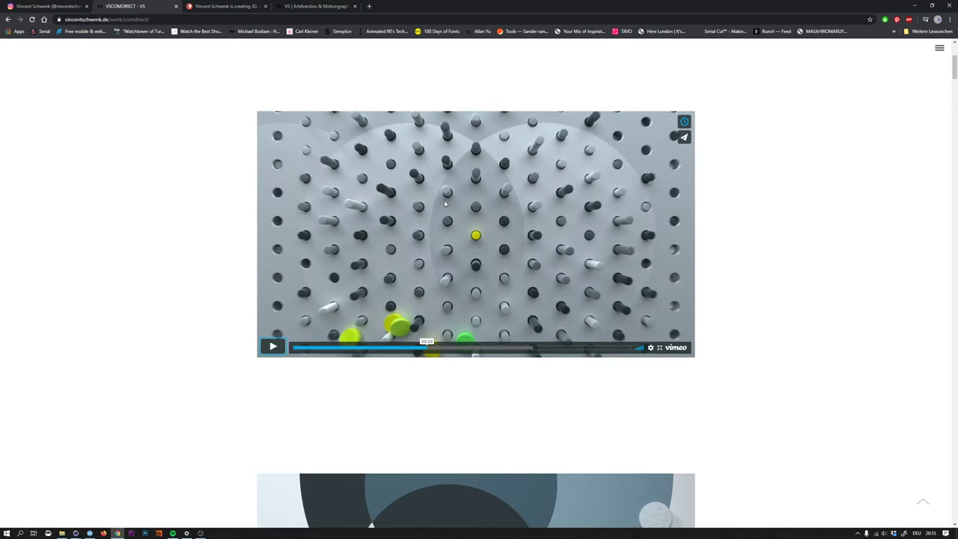
key(alt+Tab)
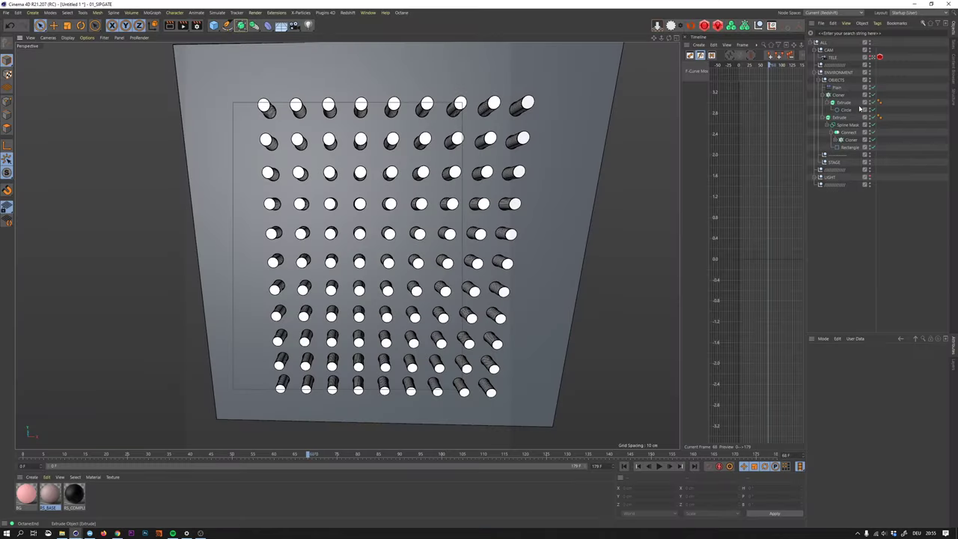
click(846, 110)
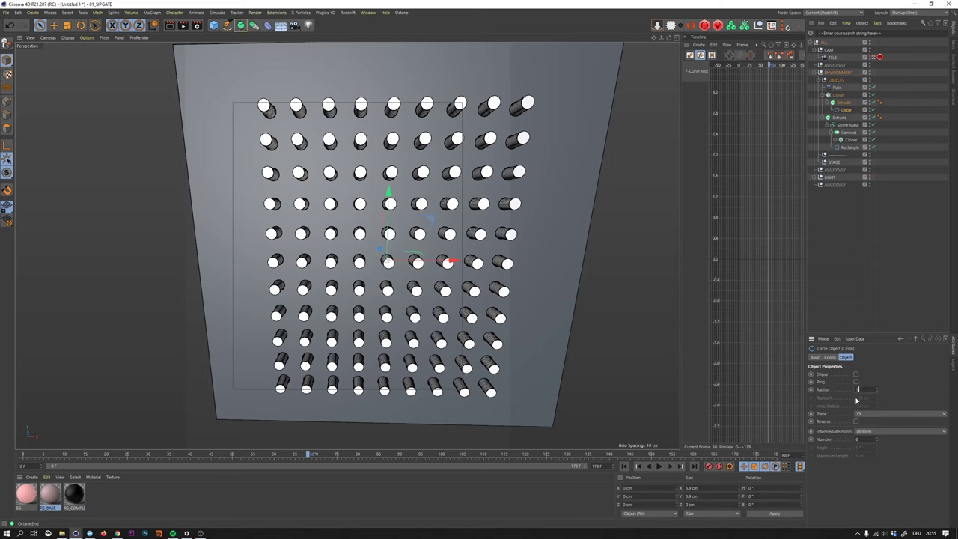
click(844, 147)
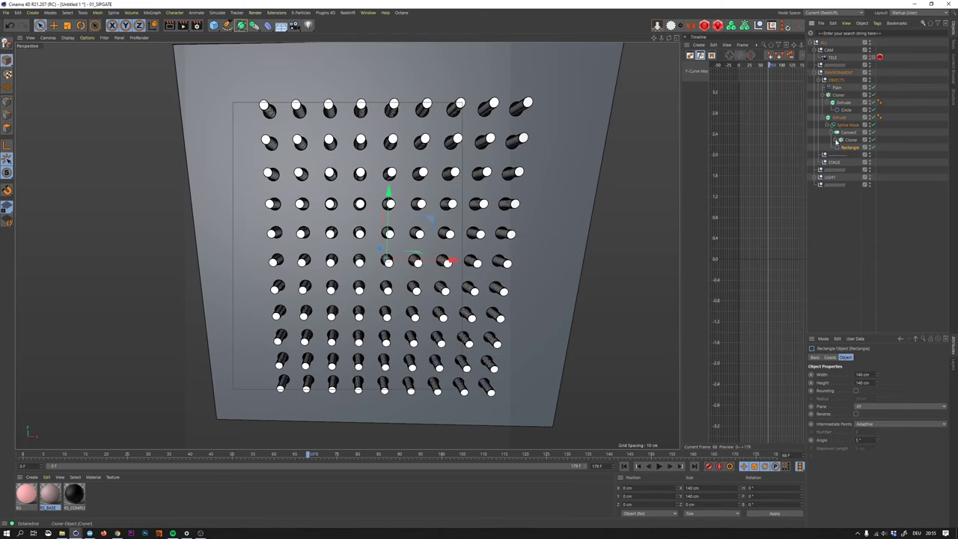
click(835, 140)
click(847, 147)
click(860, 389)
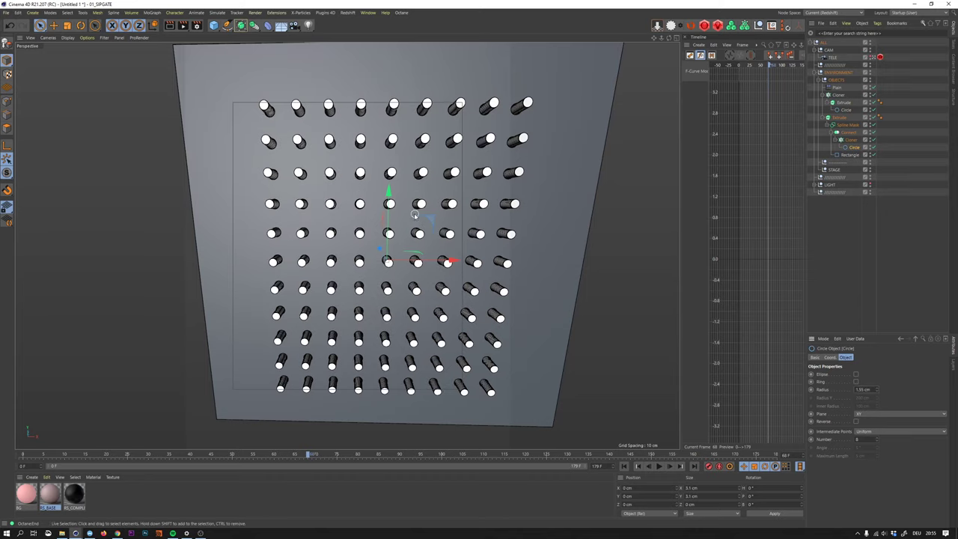
- Examine the fit of the thinner pegs inside their holes up close and across the whole board
scroll(441, 192, up, 6)
scroll(441, 199, up, 2)
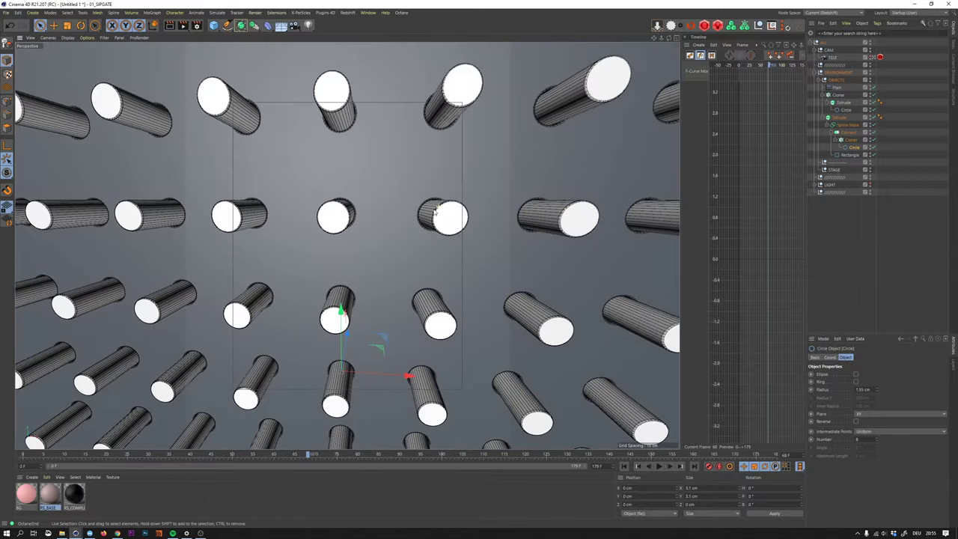
mouse_move(437, 212)
alt+mouse_down()
mouse_move(384, 214)
mouse_move(392, 223)
mouse_move(370, 230)
mouse_move(419, 217)
mouse_move(429, 229)
alt+mouse_up()
scroll(418, 217, down, 6)
scroll(441, 219, up, 3)
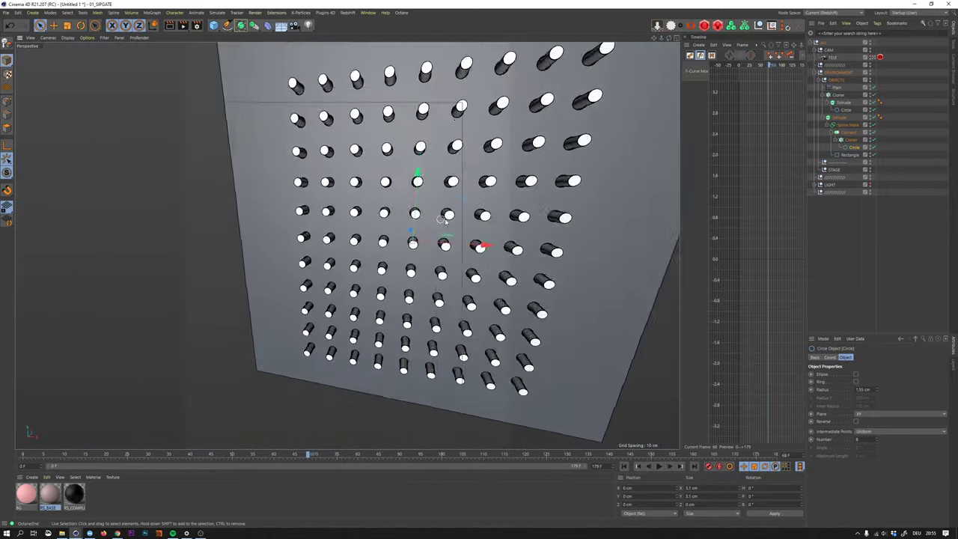
alt+middle_drag(448, 221, 389, 243)
alt+drag(435, 216, 449, 215)
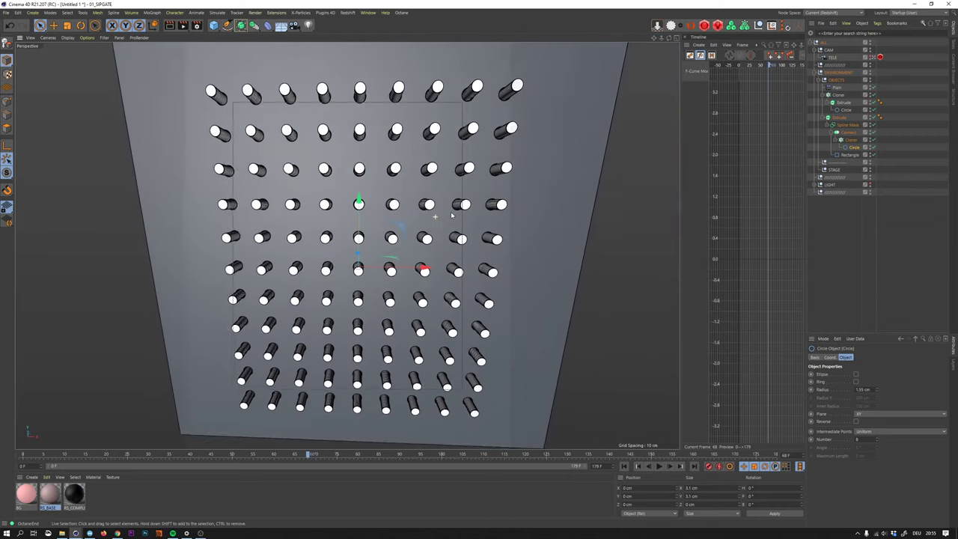
- Set the TELE camera's heading and pitch rotation to 0°
click(875, 57)
click(854, 357)
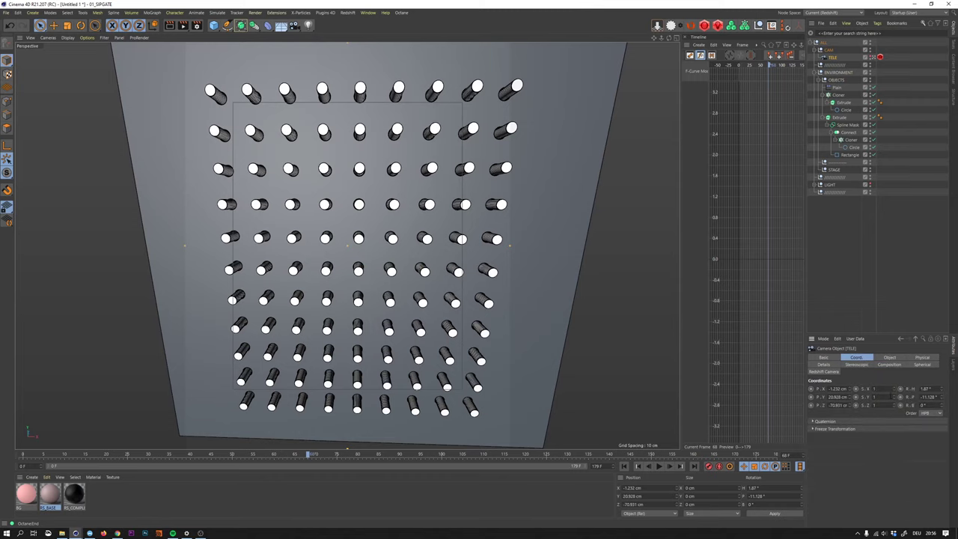
drag(933, 396, 913, 438)
text(0)
key(Return)
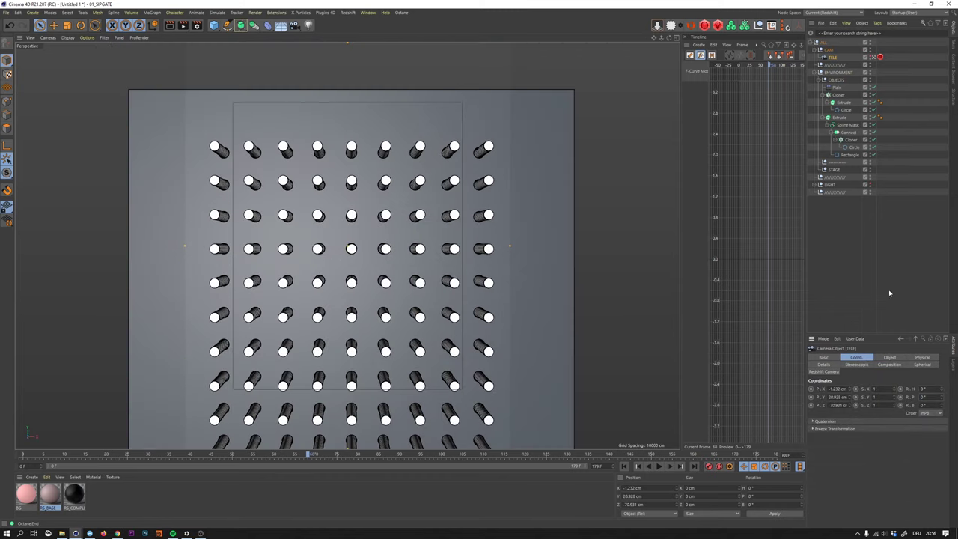
- Reset the TELE camera's position to the origin and pull it back to about -61 cm in Z, facing the peg grid
click(784, 26)
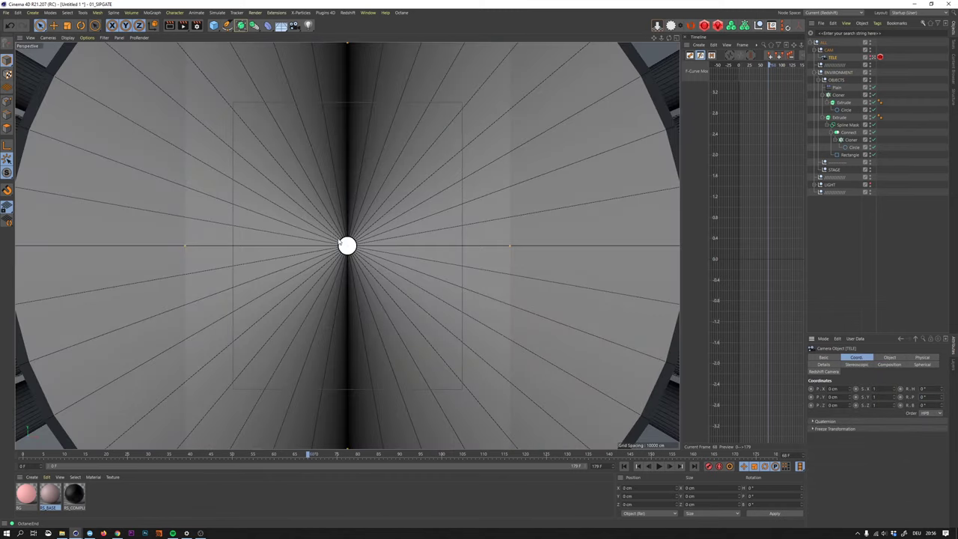
alt+right_drag(342, 244, 302, 269)
scroll(303, 270, up, 5)
scroll(328, 266, down, 1)
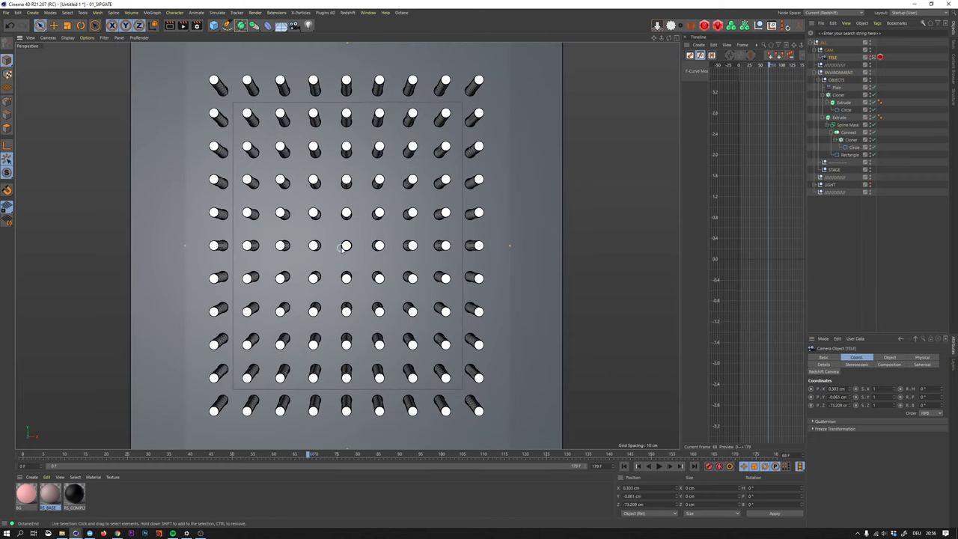
scroll(342, 247, up, 4)
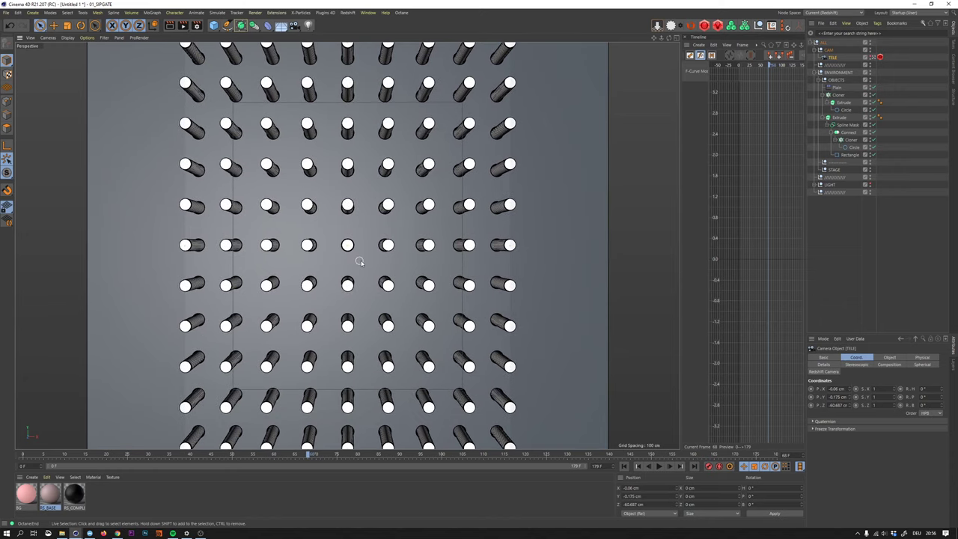
- Switch to the browser and play the Comdirect video on to the close-up of the yellow peg
key(alt+Tab)
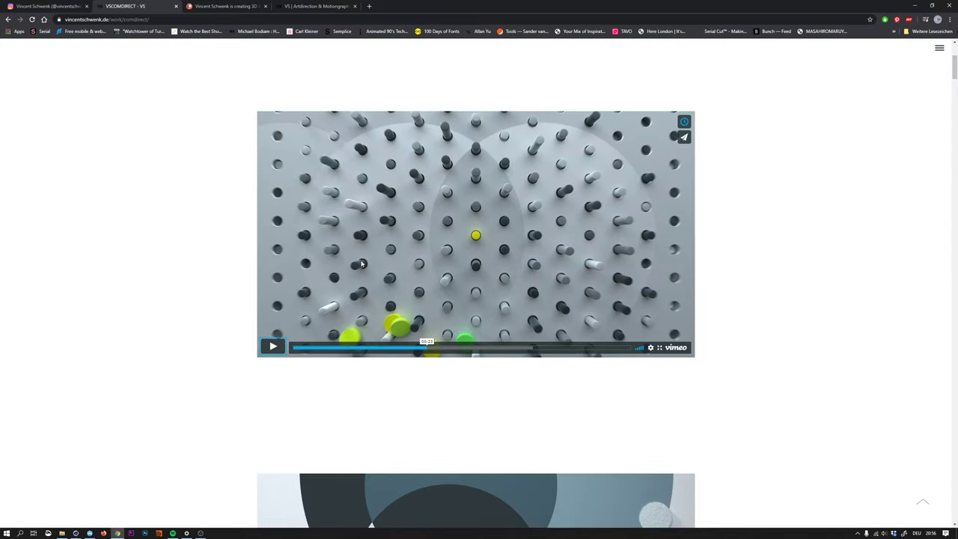
click(360, 263)
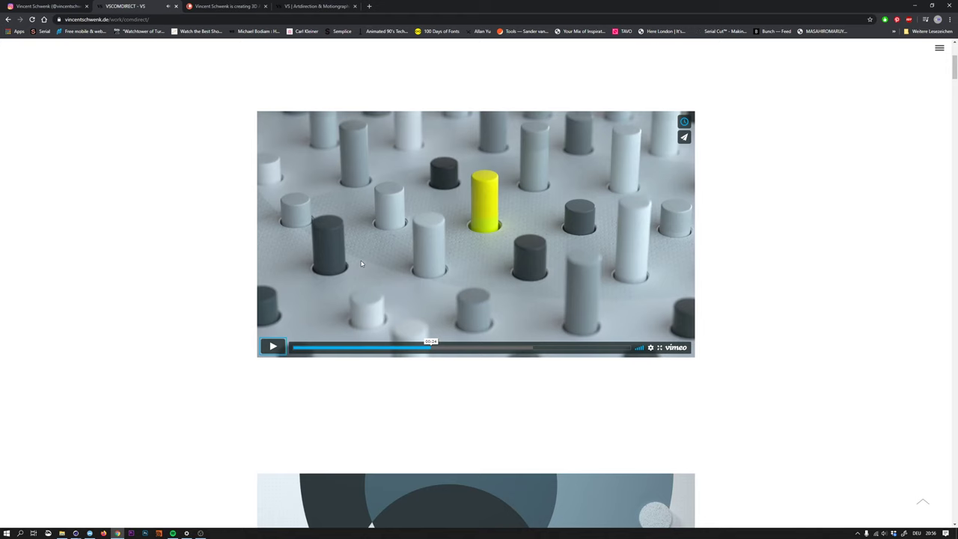
key(alt+Tab)
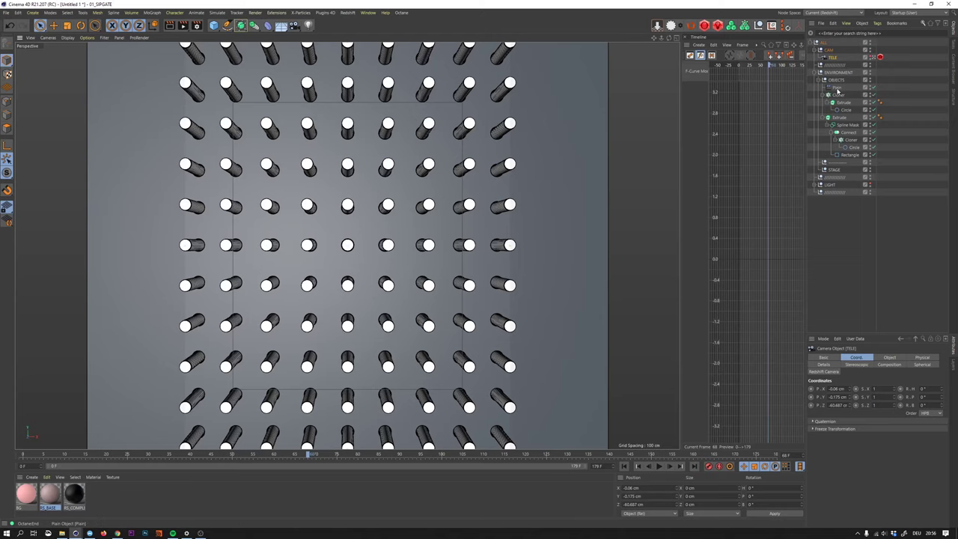
- Add a Spherical Field to the falloff of the Plain effector
click(836, 88)
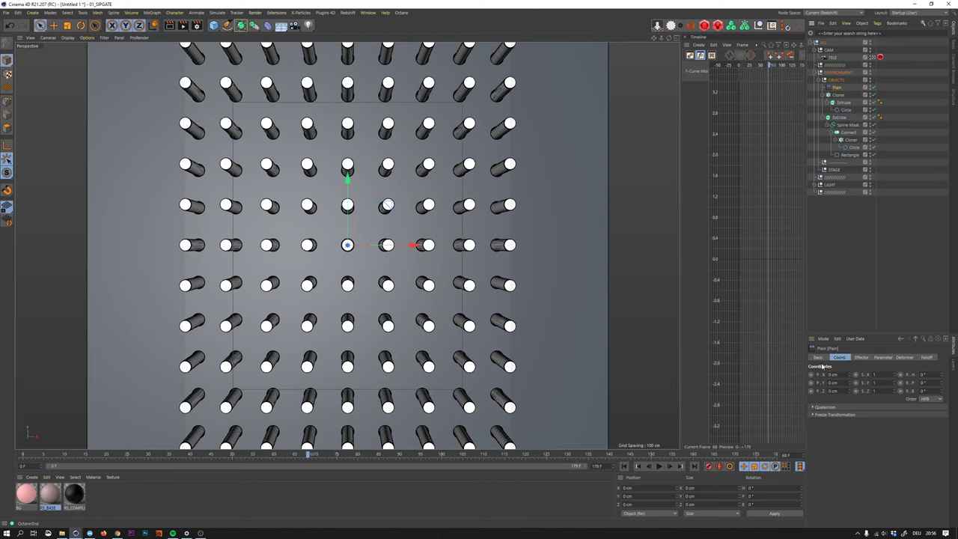
click(862, 358)
click(926, 357)
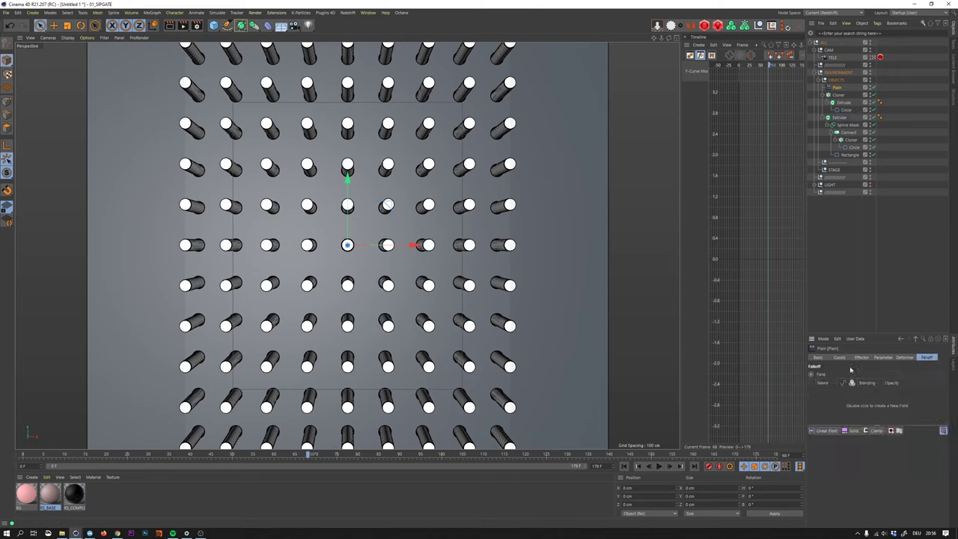
click(825, 430)
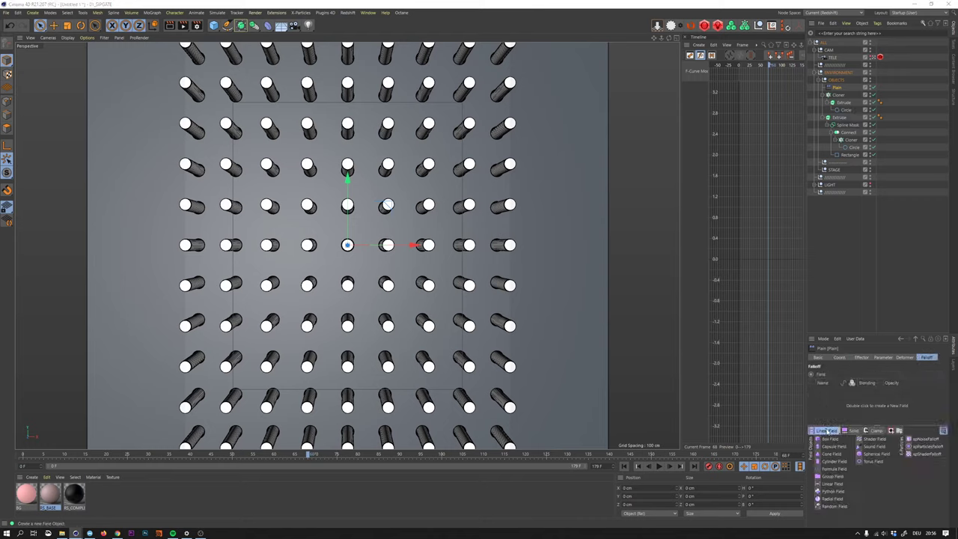
click(868, 454)
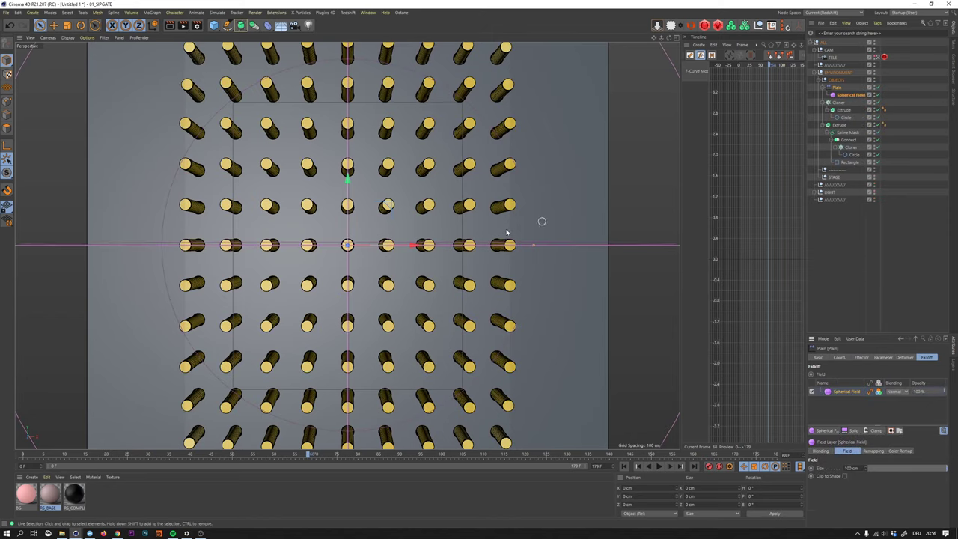
- Scale the Spherical Field down until only the central yellow peg is pushed out of the board
key(t)
mouse_move(444, 217)
mouse_down()
mouse_move(236, 284)
mouse_move(209, 309)
mouse_up()
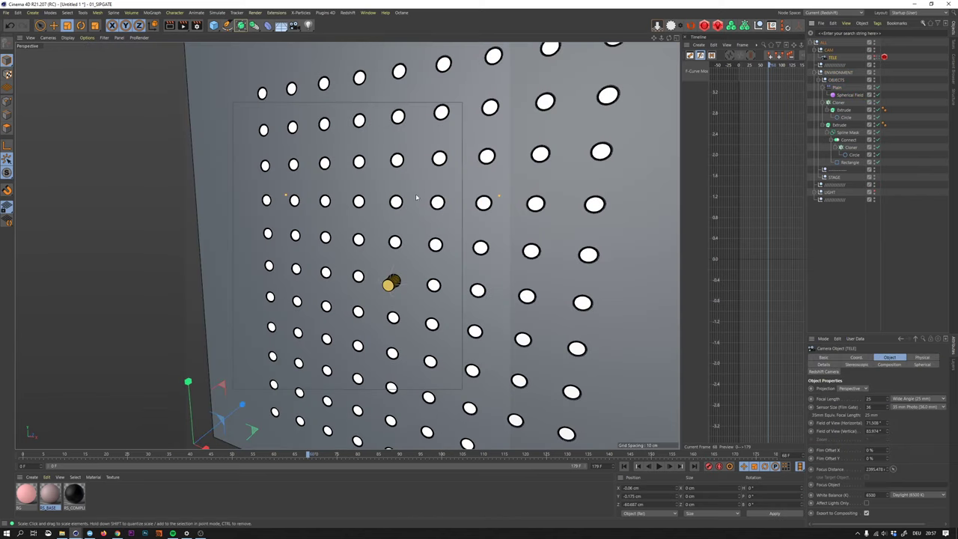
scroll(419, 197, down, 3)
alt+drag(404, 258, 433, 264)
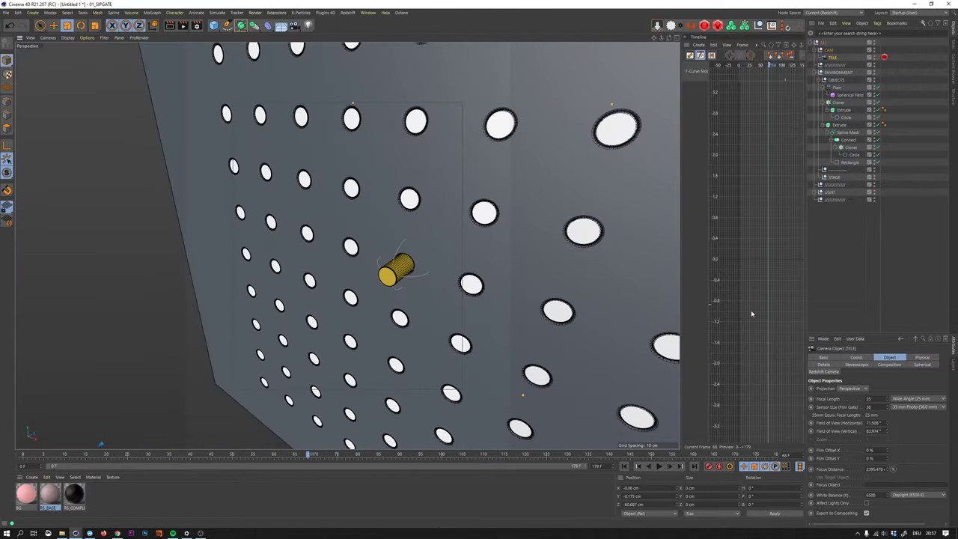
- Return the timeline to frame 0, add a Cylinder scaled down to about 5 cm radius, and orient it along Z
drag(308, 452, 23, 456)
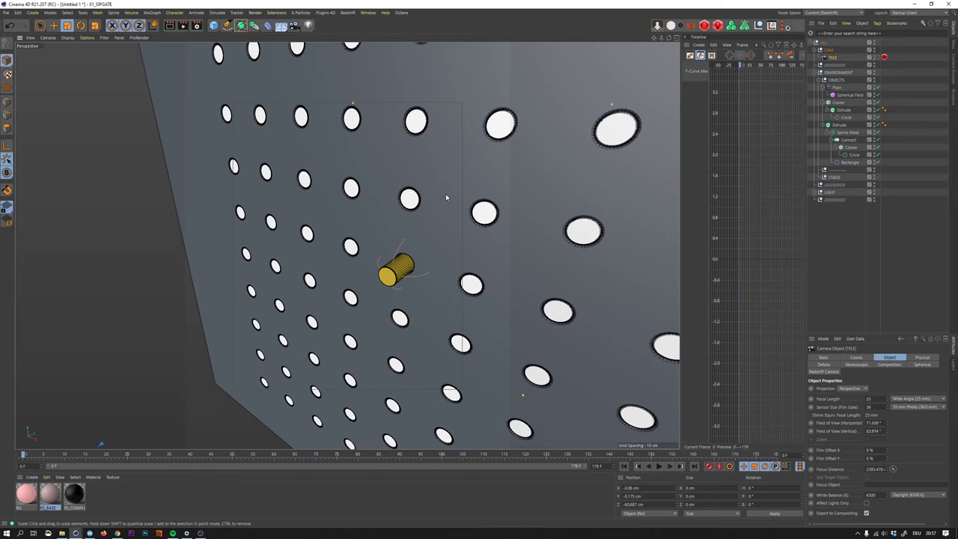
scroll(445, 197, down, 5)
alt+middle_drag(445, 197, 398, 284)
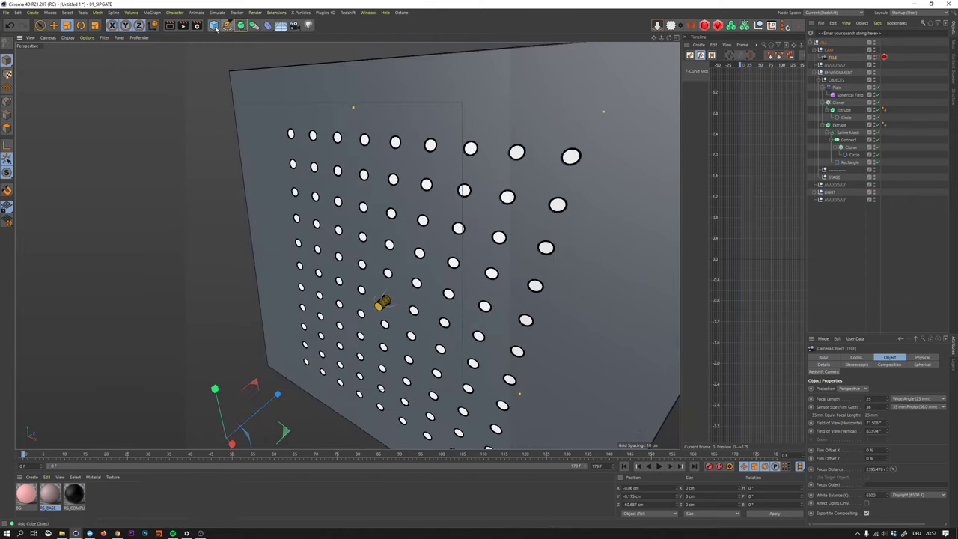
drag(213, 25, 348, 40)
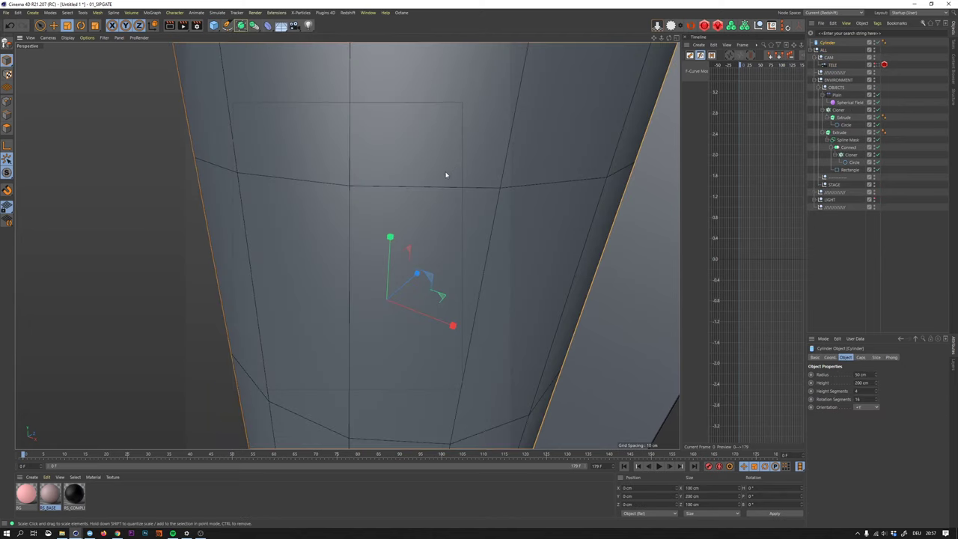
drag(445, 174, 336, 291)
drag(392, 187, 393, 293)
drag(422, 273, 294, 394)
click(866, 408)
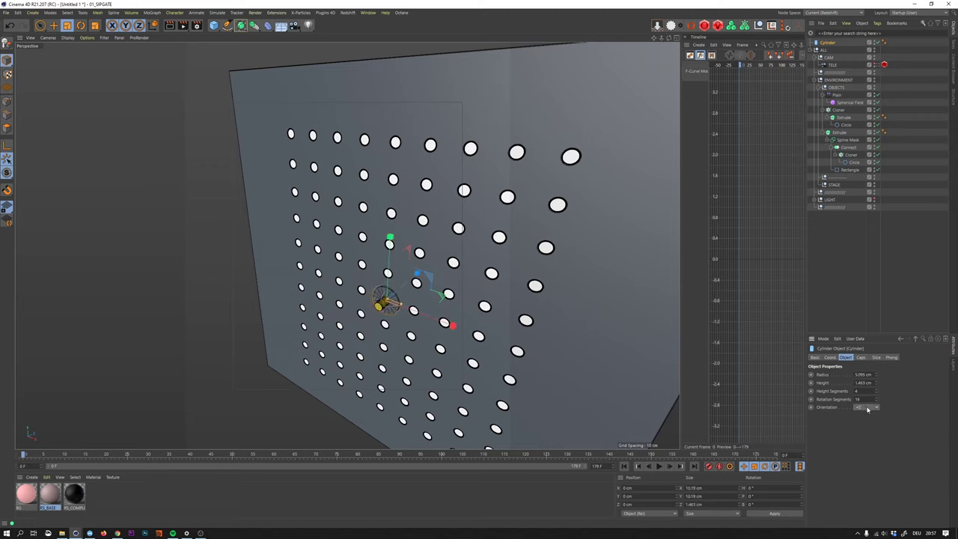
- Set the cylinder's radius to 4 cm and its height to 2 cm
drag(871, 374, 850, 385)
text(4)
key(Return)
double_click(863, 382)
text(2)
key(Return)
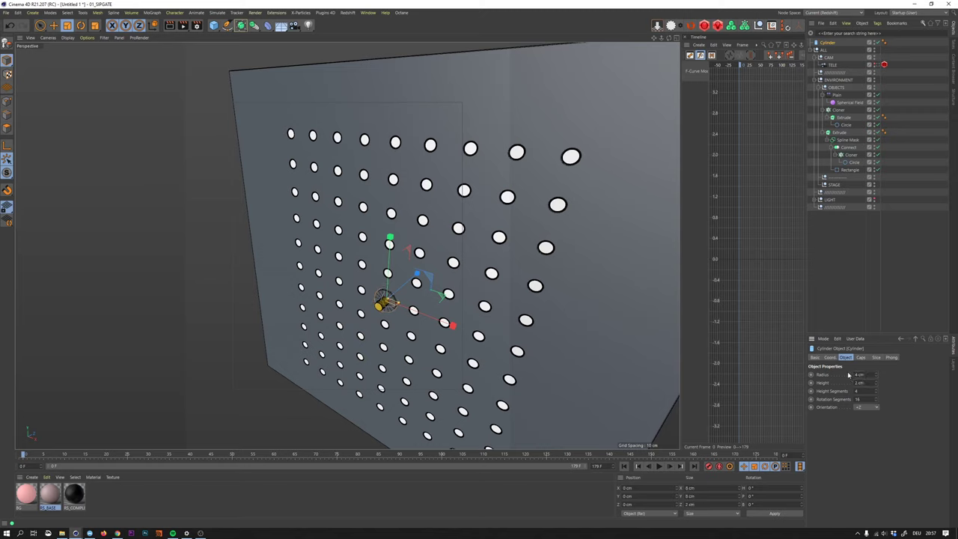
- Set the cylinder's radius to 3 cm and its height to 1.5 cm
text(3)
key(Return)
double_click(862, 382)
text(1.5)
key(Return)
- Move the cylinder along Z to about -0.94 cm, around the base of the yellow peg
key(space)
key(space)
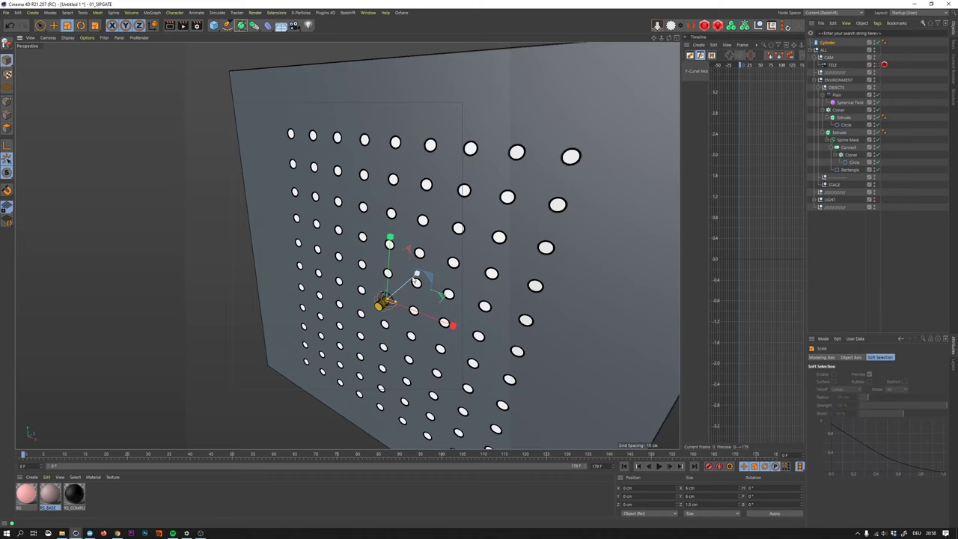
key(9)
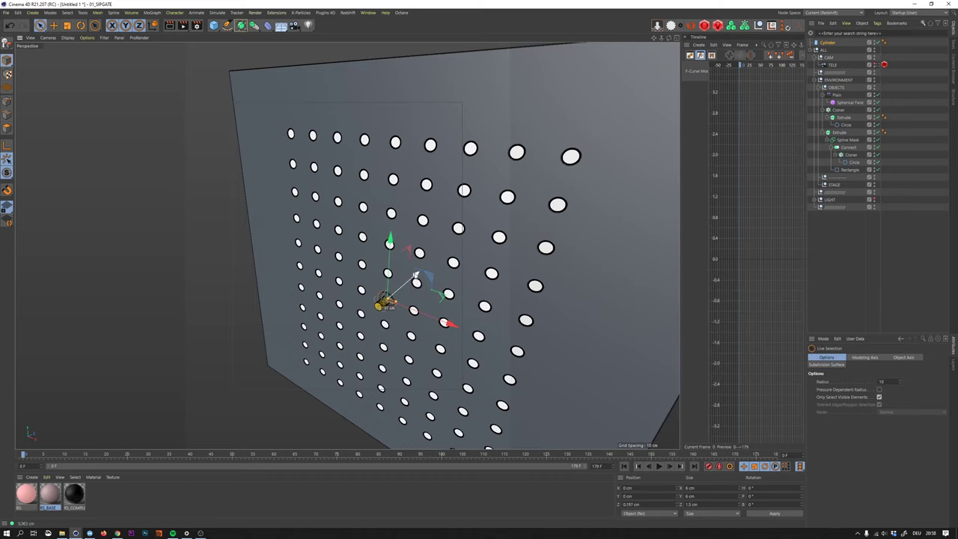
scroll(432, 270, up, 5)
alt+right_drag(433, 269, 471, 247)
drag(390, 291, 378, 299)
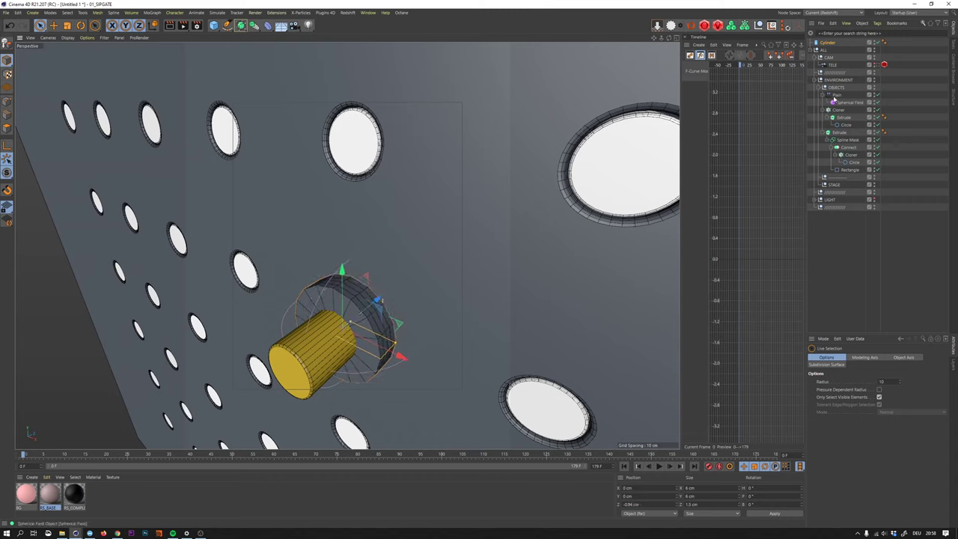
- Place the Cylinder in the OBJECTS group above the Plain effector and collapse the Plain, Cloner and Extrude hierarchies
drag(830, 43, 837, 93)
click(822, 95)
click(822, 102)
click(822, 110)
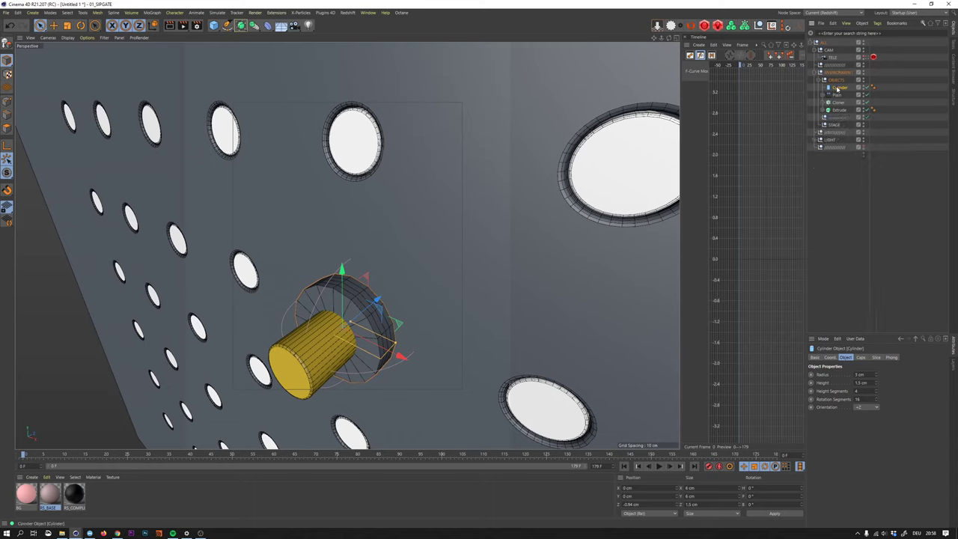
- Give the cylinder 48 rotation segments and 1 height segment, and fillet its caps with a 0.1 cm radius
double_click(857, 399)
text(48)
key(Return)
click(860, 357)
click(837, 392)
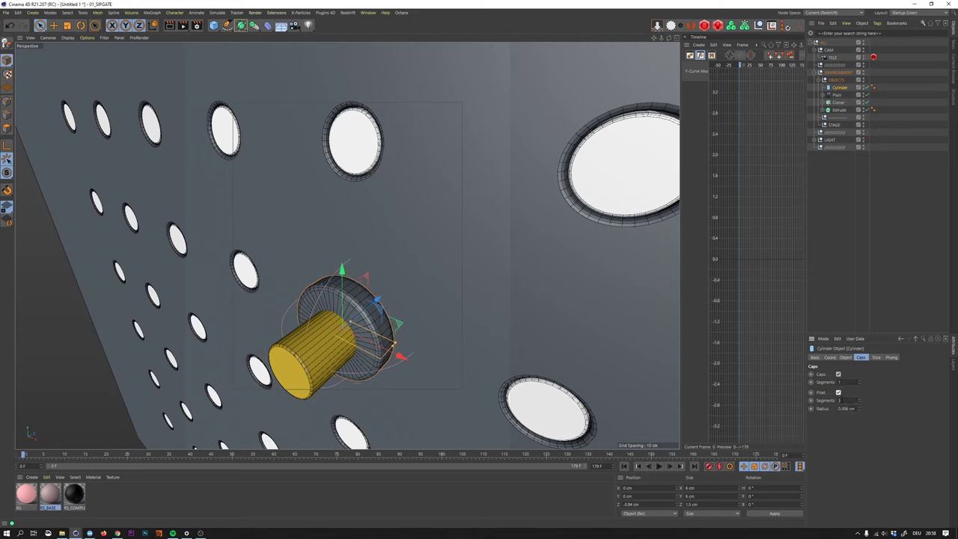
text(0.1)
key(Return)
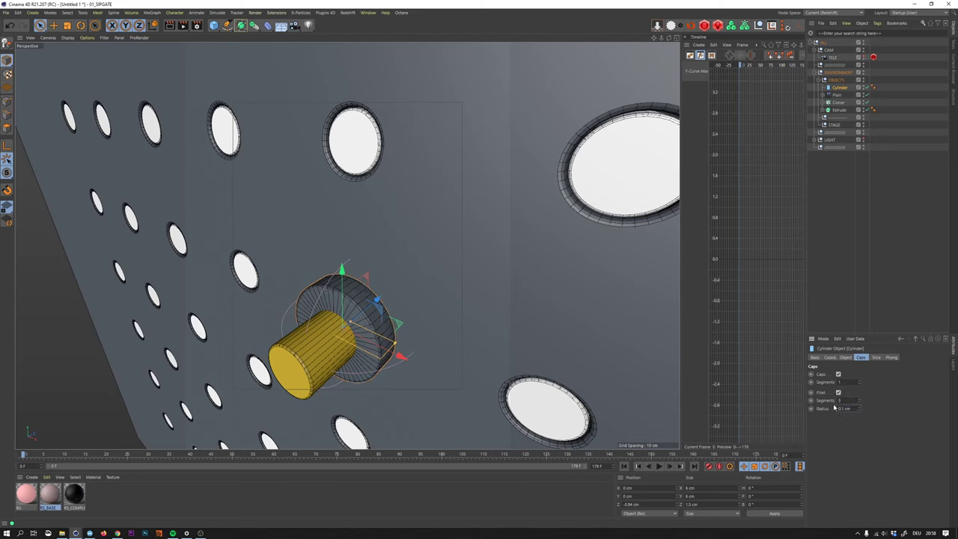
click(845, 357)
click(874, 192)
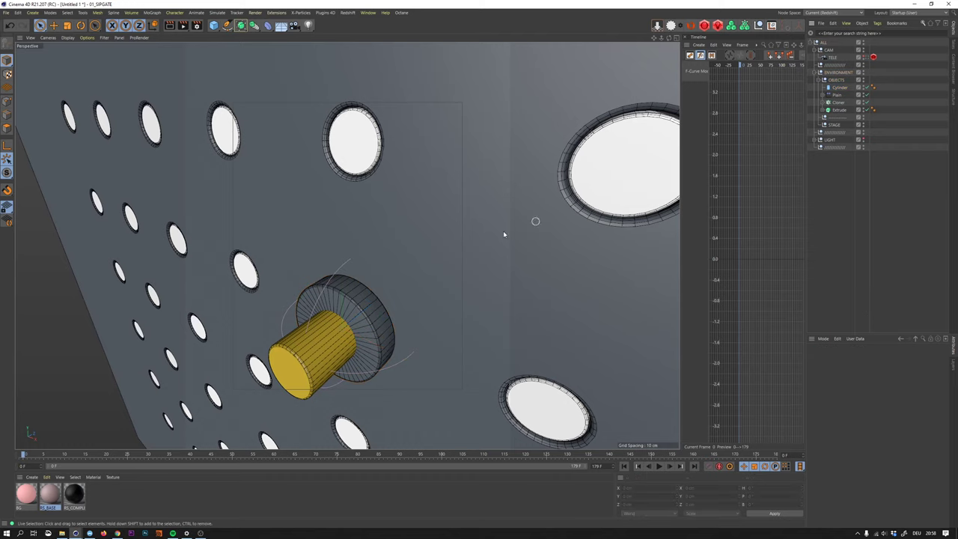
- Raise the cylinder along Y to about 55.7 cm, above the top row of holes in the board
scroll(345, 284, down, 5)
click(382, 264)
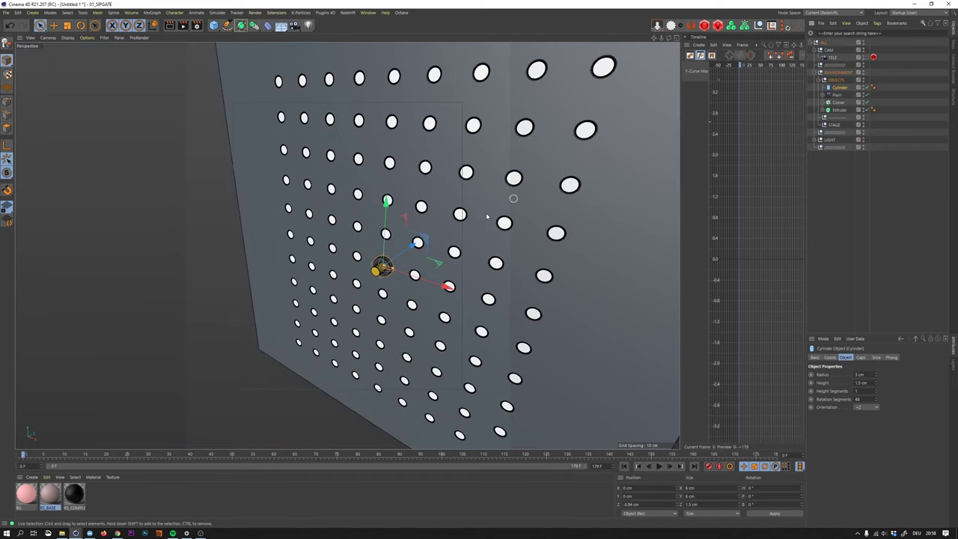
drag(385, 237, 393, 53)
alt+middle_drag(393, 53, 406, 214)
drag(408, 216, 408, 186)
- Switch to the browser, replay the part of the Comdirect video with coloured discs among the pegs, and return to Cinema 4D
key(alt+Tab)
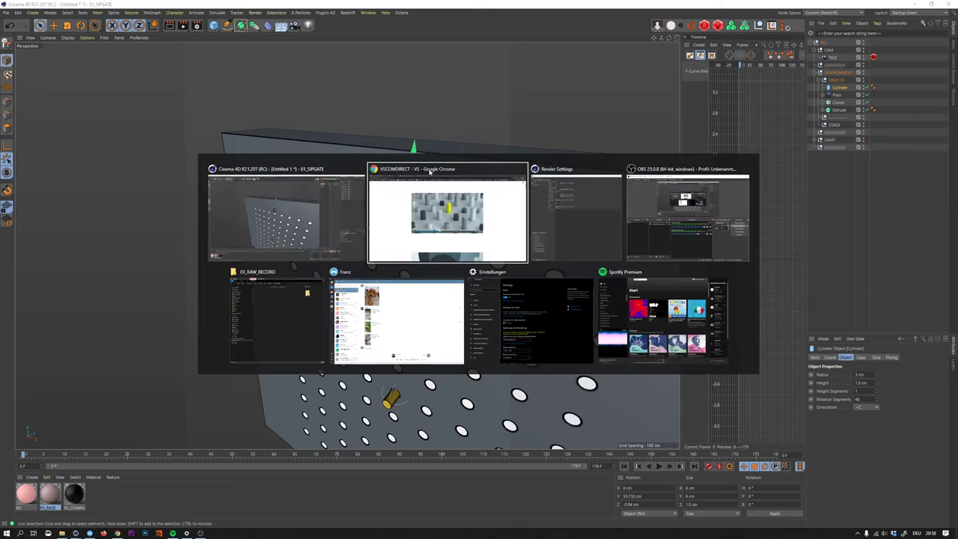
click(415, 348)
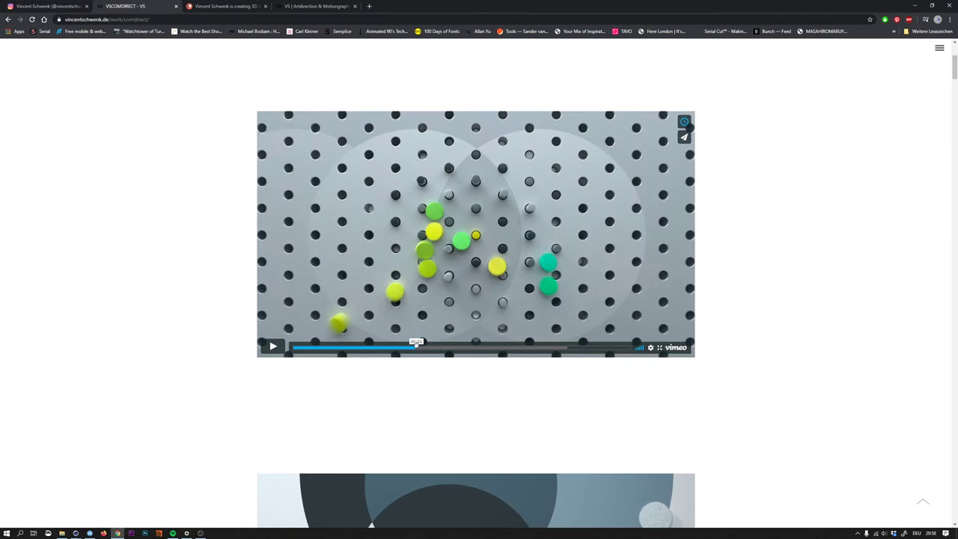
click(410, 347)
click(427, 265)
click(471, 242)
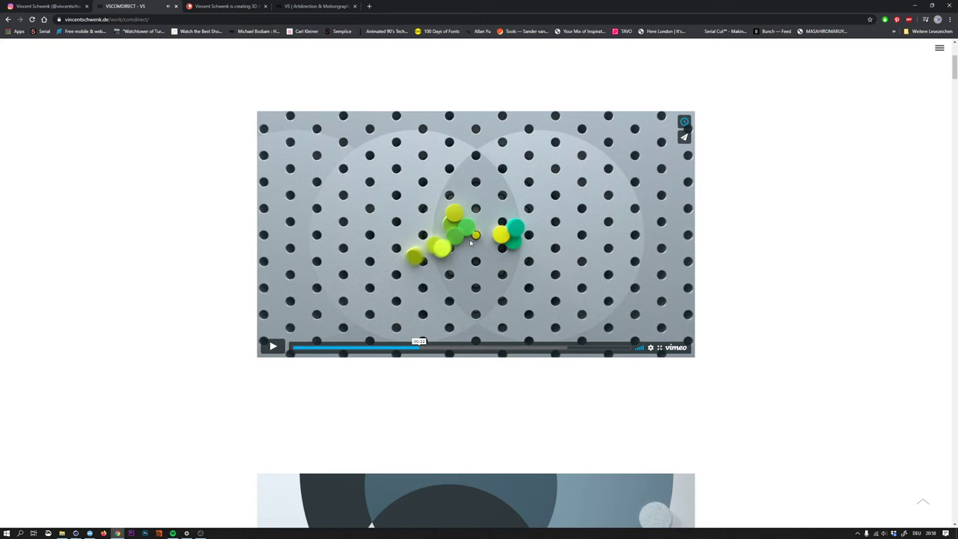
key(alt+Tab)
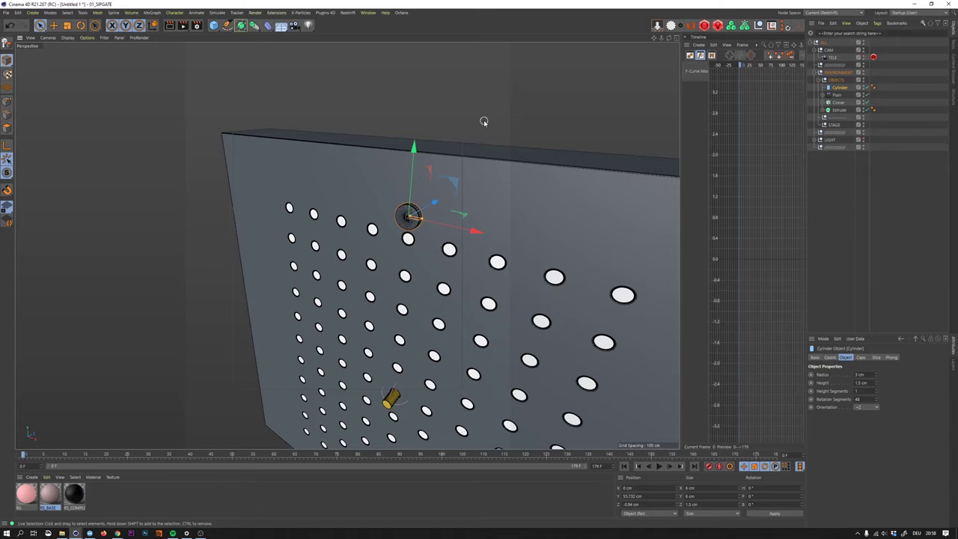
- Using the TELE camera view as a check, move the cylinder to about 56.9 cm in Y and -1.7 cm in Z
click(866, 57)
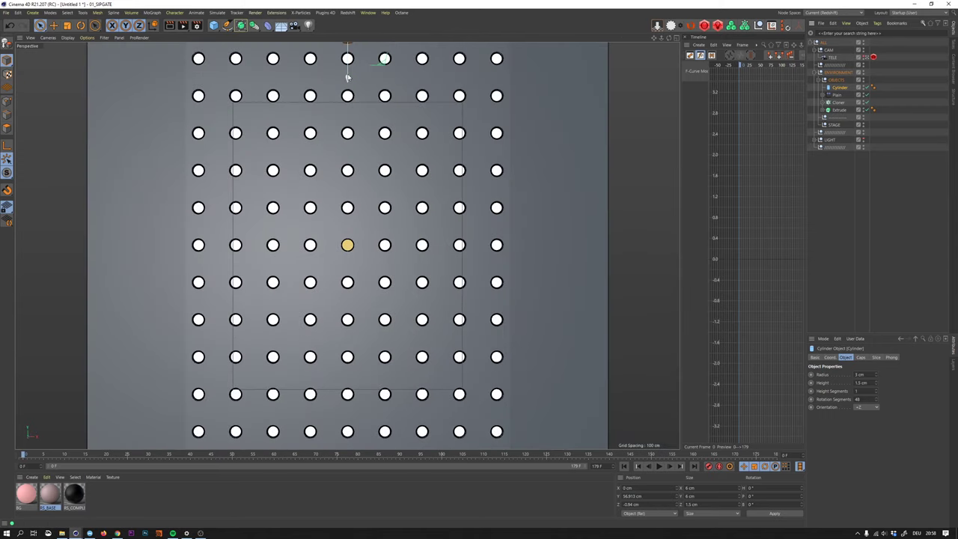
drag(348, 78, 348, 74)
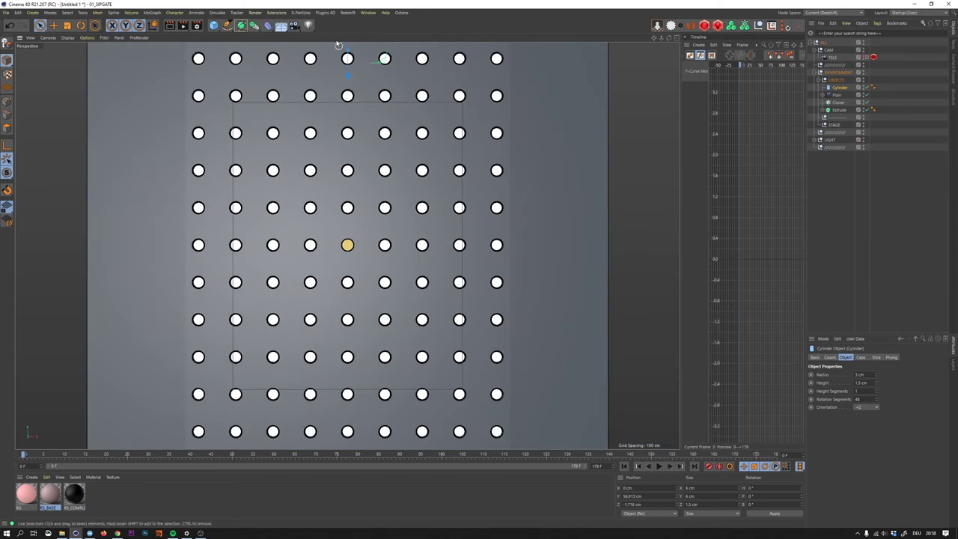
click(865, 58)
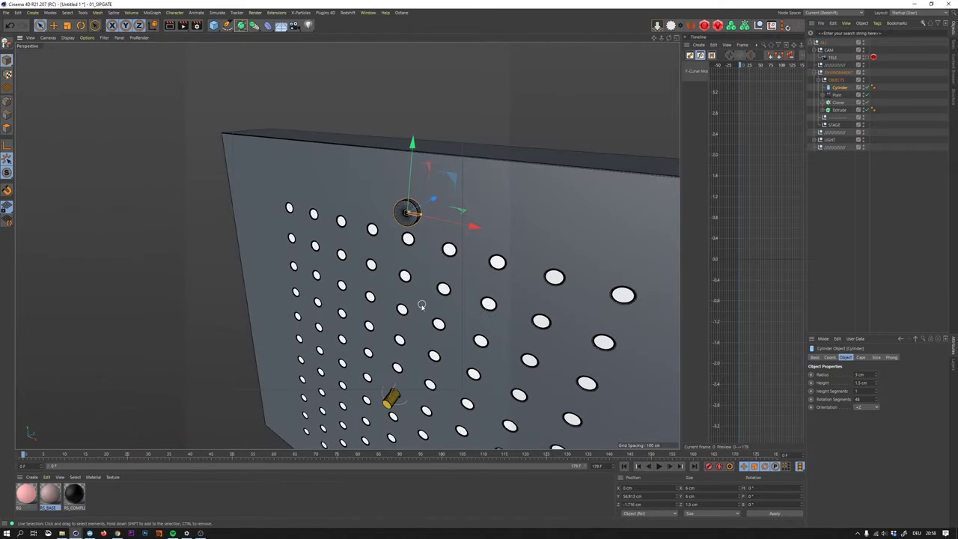
alt+drag(419, 309, 401, 286)
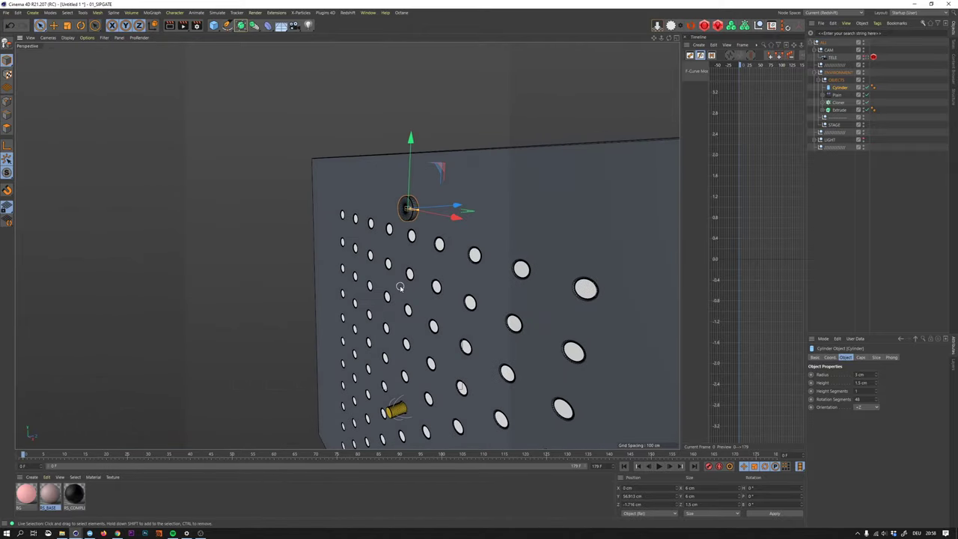
- Start saving the scene and browse to the 02_POSTS folder inside PATREON
key(ctrl+s)
drag(253, 18, 436, 79)
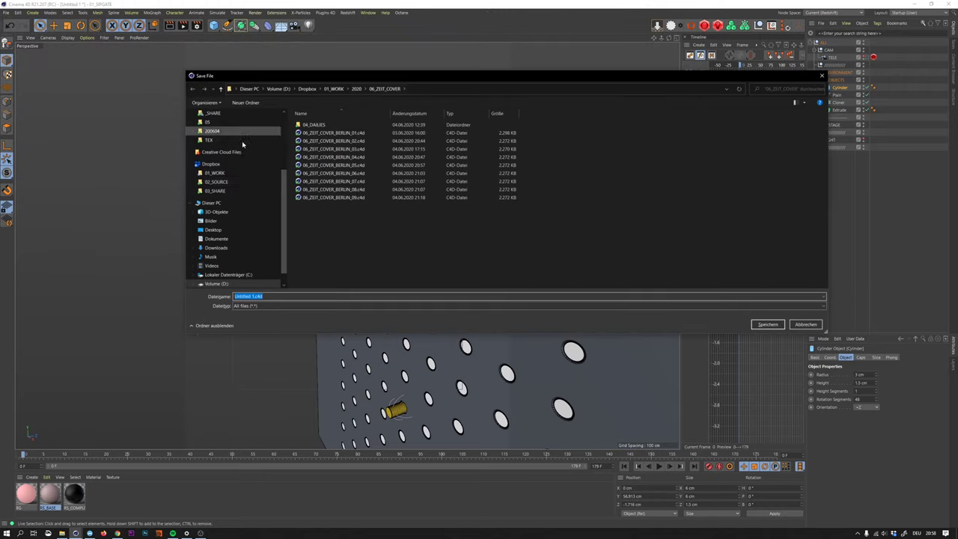
scroll(225, 162, up, 4)
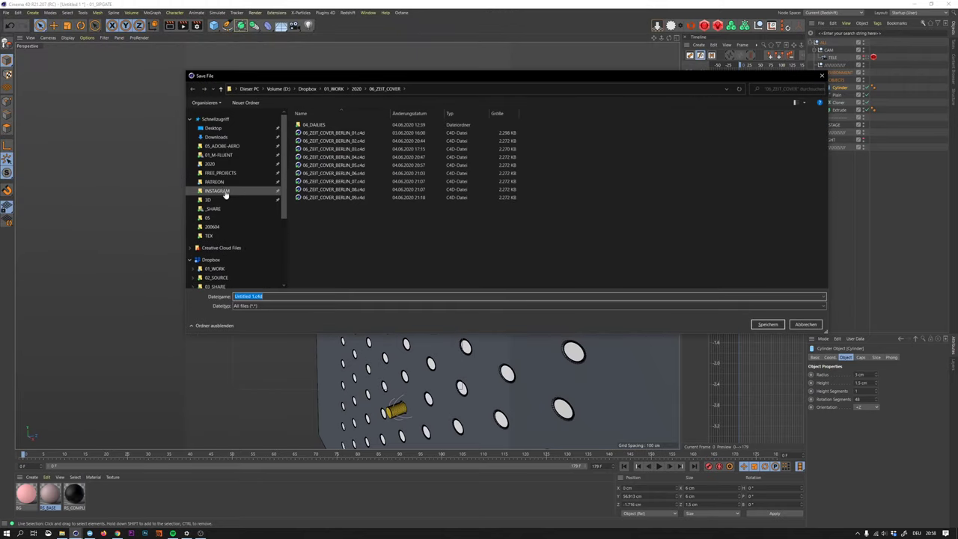
click(221, 183)
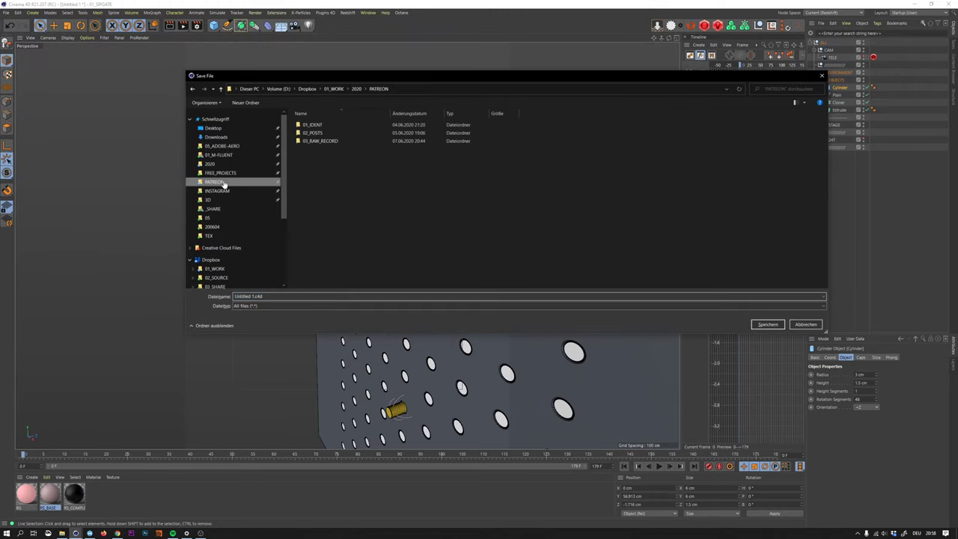
double_click(325, 133)
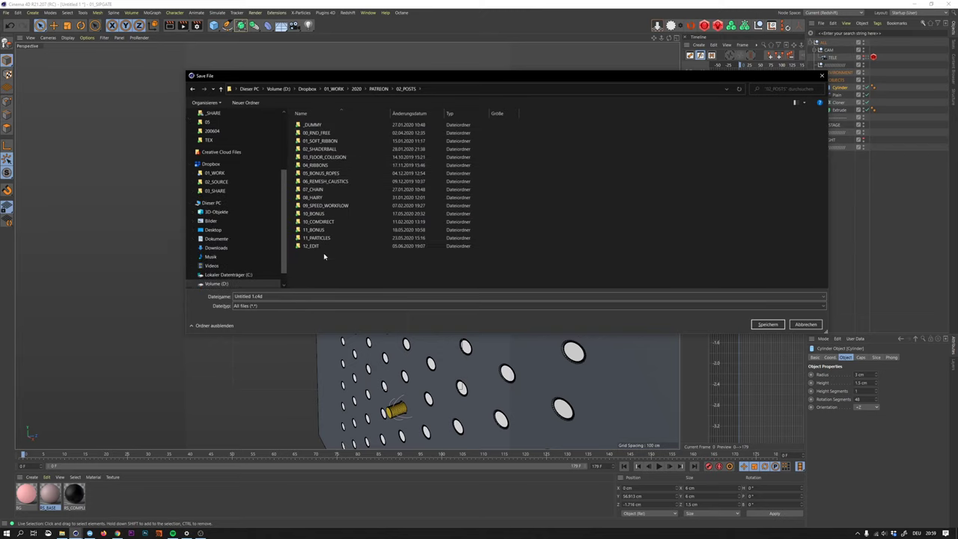
- Create a new folder named 12_BONUS_COMDIRECT in 02_POSTS and open it as the save location
key(ctrl+shift+n)
text(12_)
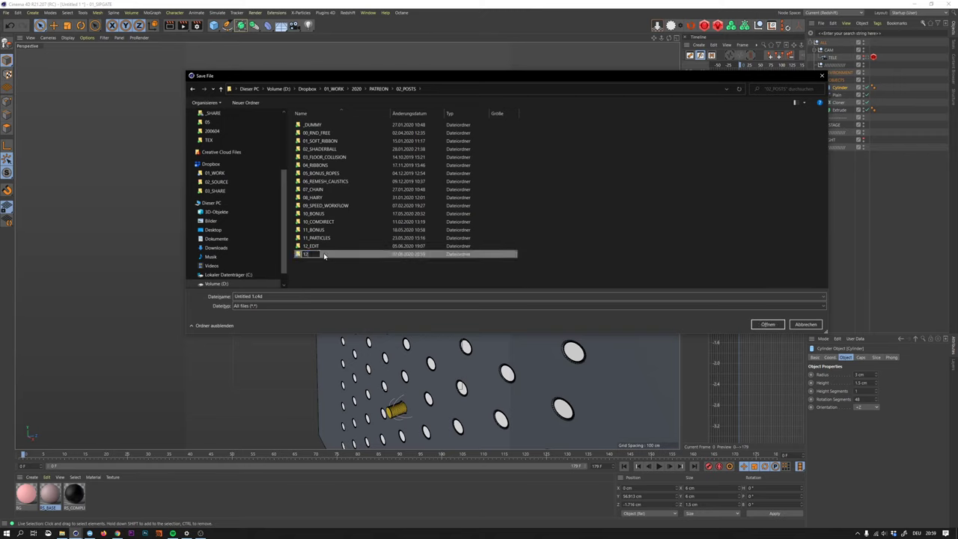
text(BONUS)
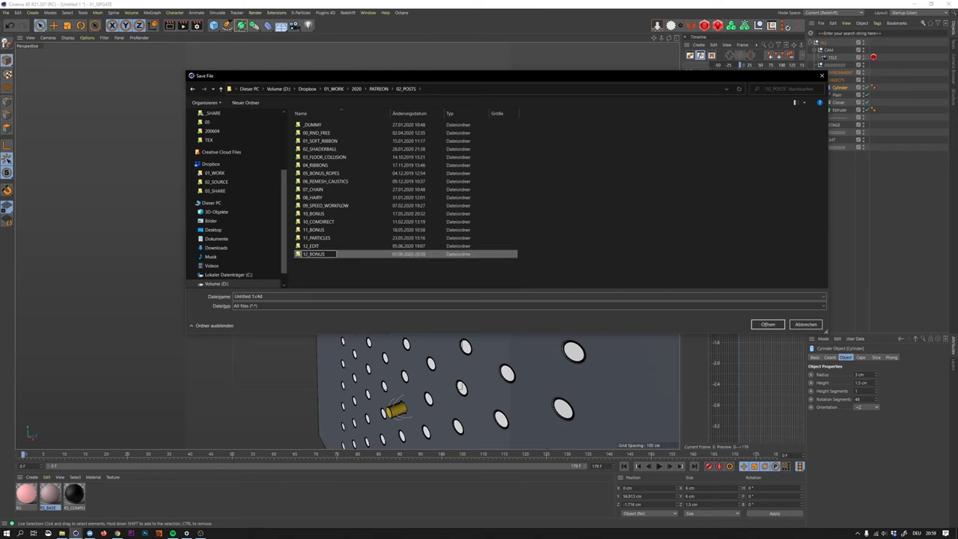
text(_COMDIRECT)
key(Return)
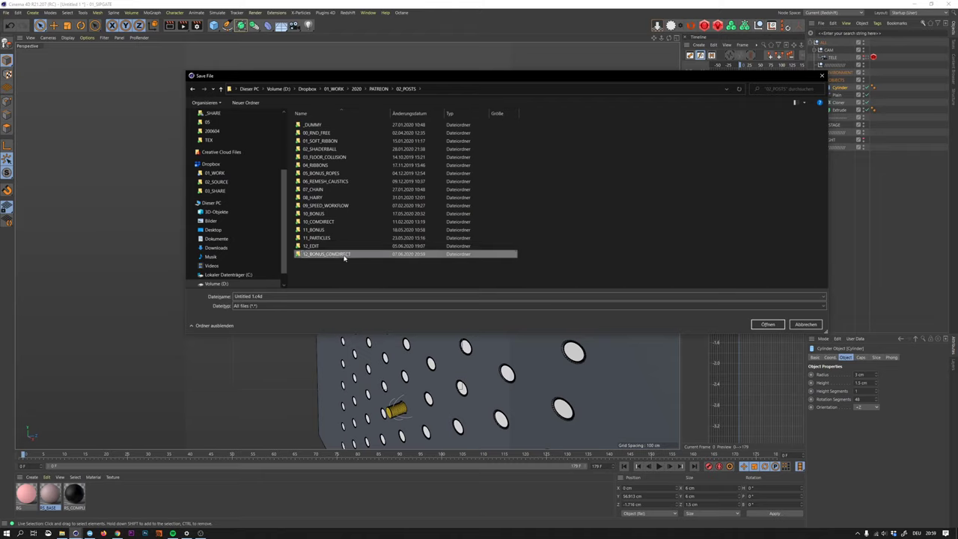
double_click(337, 255)
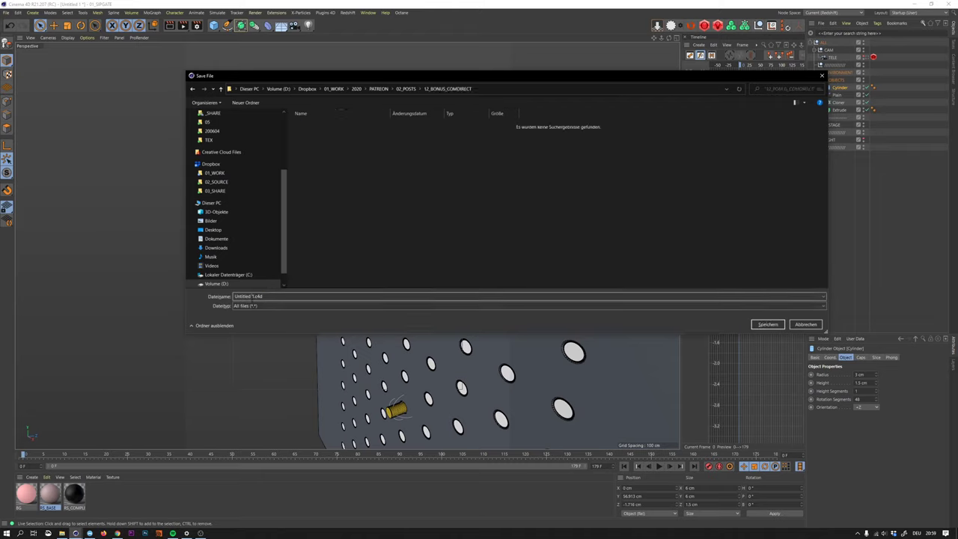
- Name the file 12_CD_BONUS_01.c4d and save the scene
key(BackSpace)
key(BackSpace)
key(BackSpace)
key(BackSpace)
key(BackSpace)
key(BackSpace)
key(BackSpace)
key(BackSpace)
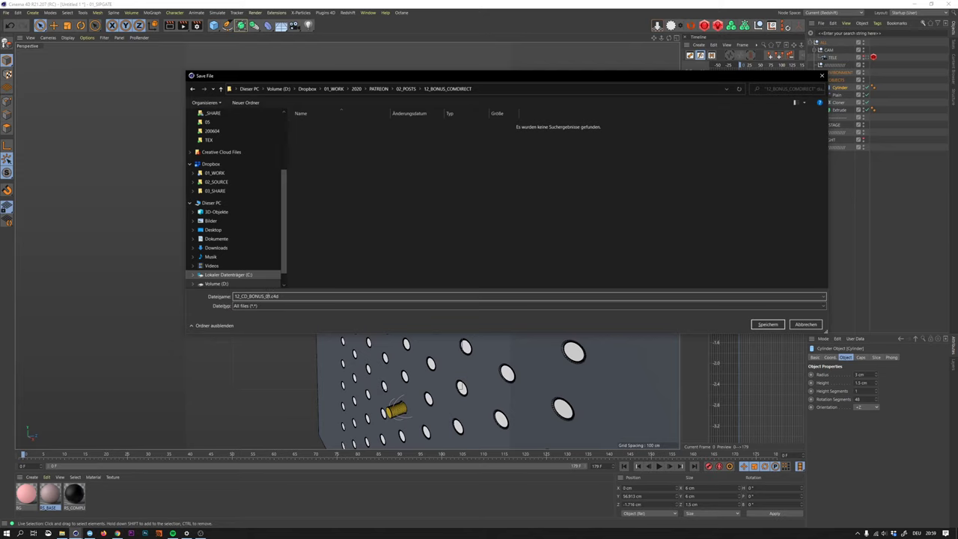
key(Return)
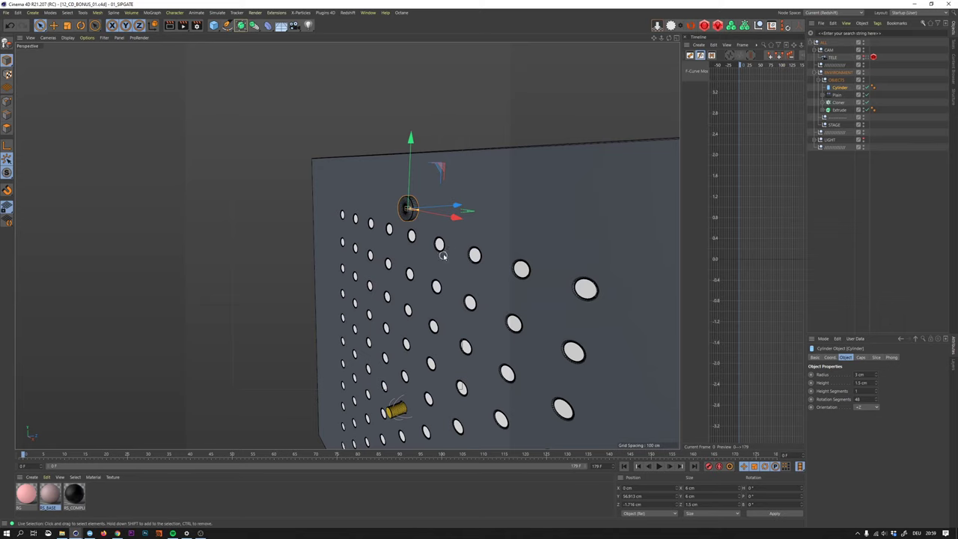
- Add a Rigid Body dynamics tag to the cylinder above the pegboard
alt+drag(442, 255, 447, 229)
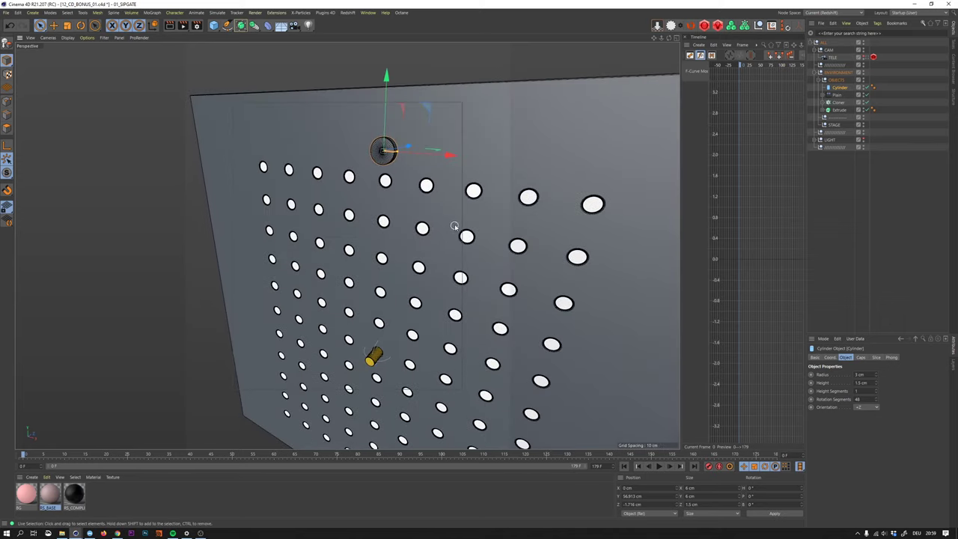
right_click(839, 89)
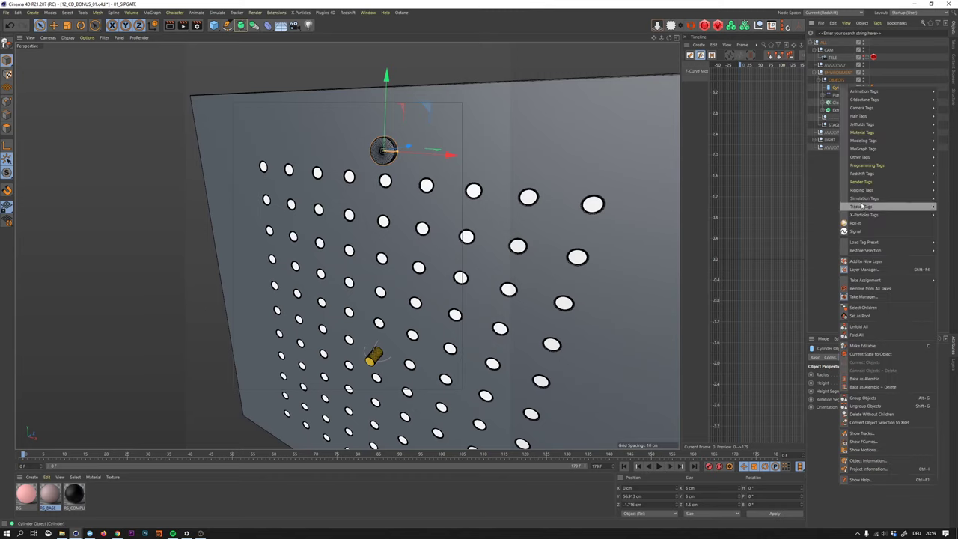
mouse_move(862, 201)
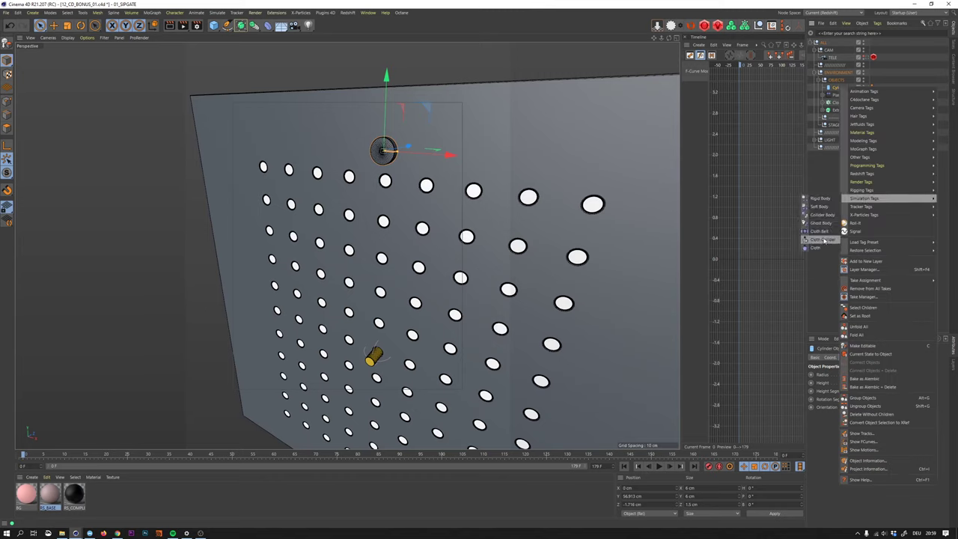
click(819, 200)
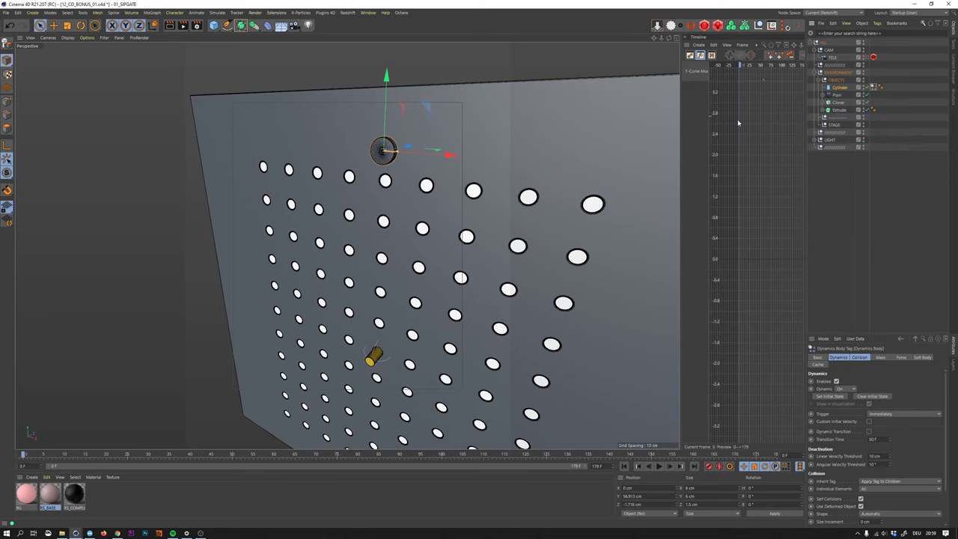
- Add a Collider Body tag to the peg Extrude nested inside the Cloner
click(824, 102)
click(836, 111)
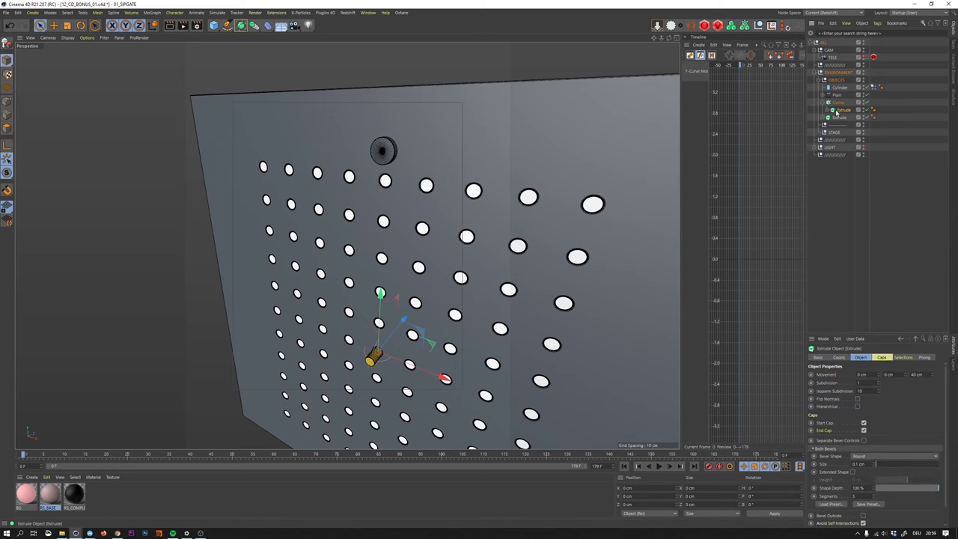
right_click(837, 113)
mouse_move(864, 223)
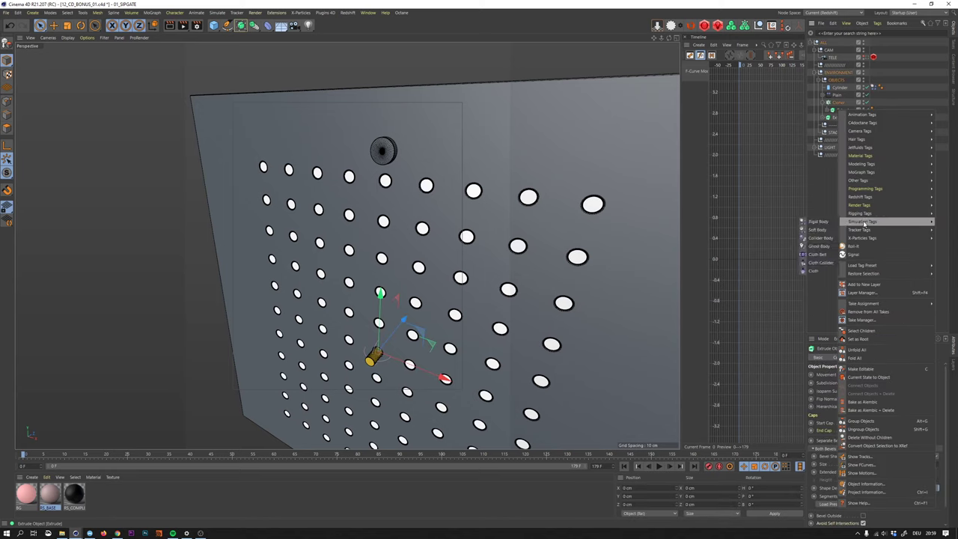
click(819, 238)
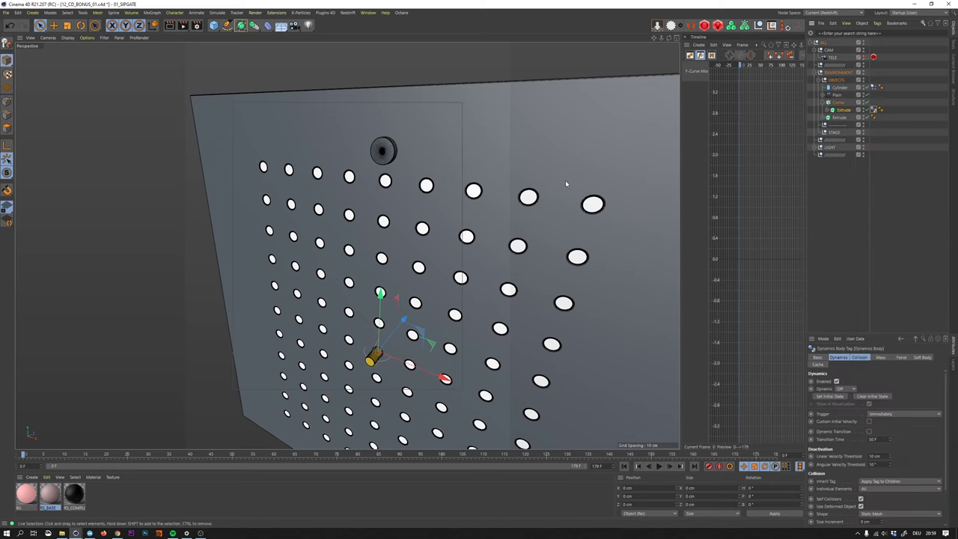
- Play the simulation to test the cylinder's dynamics, and return to the first frame
click(659, 467)
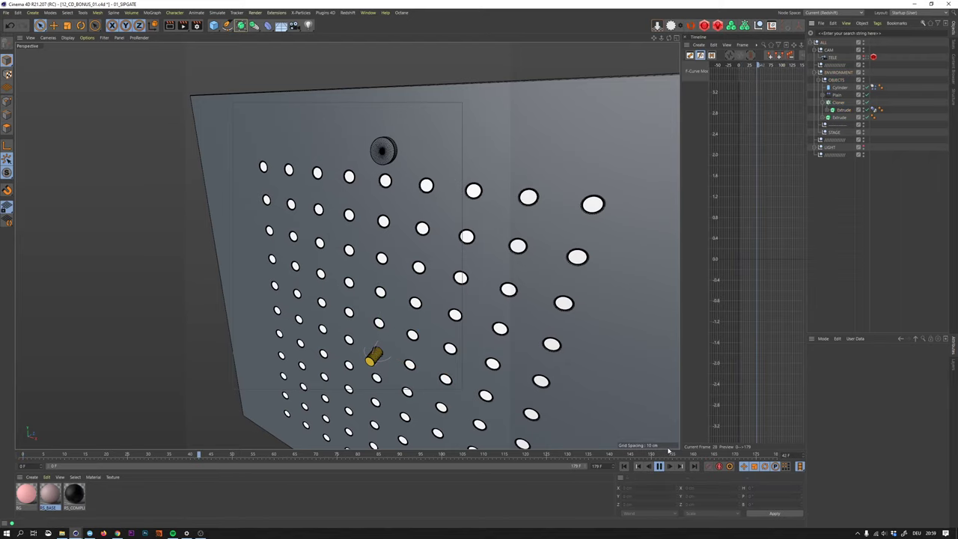
click(659, 465)
click(624, 465)
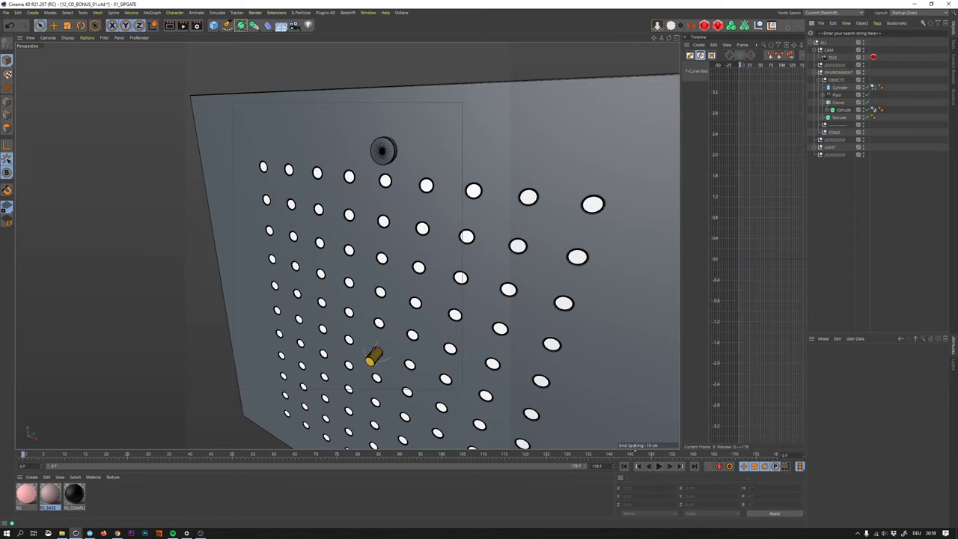
- Set the gravity in the project's Dynamics settings to 0 cm
key(ctrl+d)
click(926, 357)
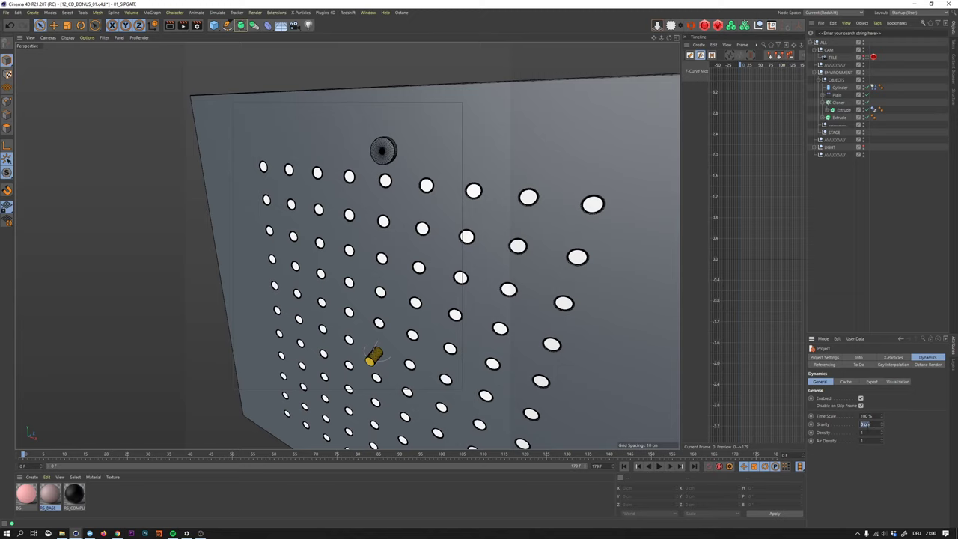
key(Return)
- Add a Gravity force object and place it in the OBJECTS group above the Cylinder
key(shift+c)
text(gra)
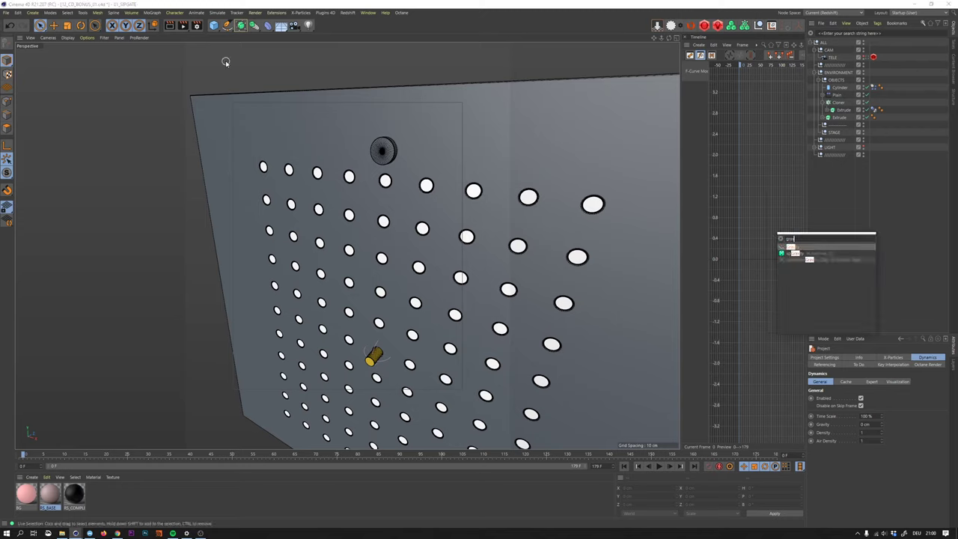
text(v)
key(Return)
drag(826, 43, 831, 93)
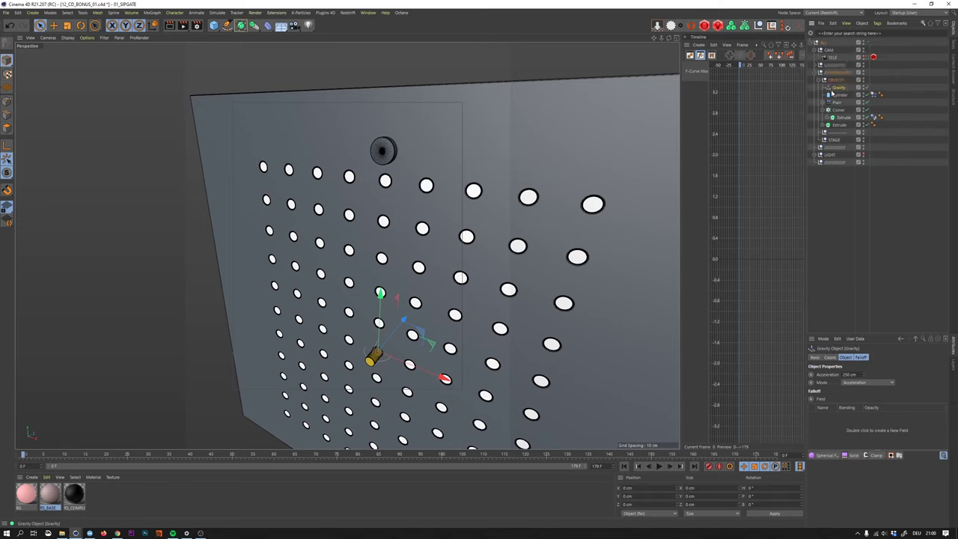
- Play the simulation with the Gravity object in place, and return to the first frame
click(658, 465)
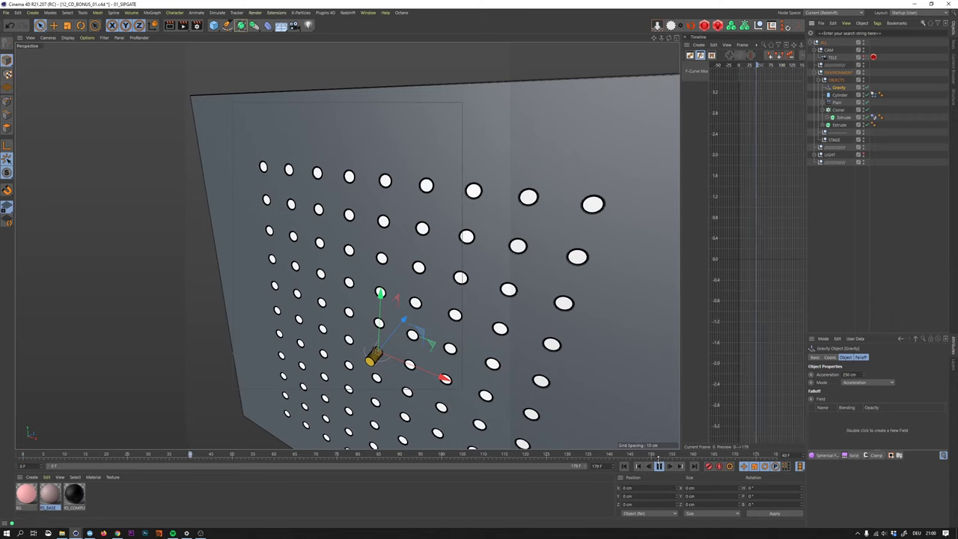
click(661, 467)
click(624, 466)
click(508, 154)
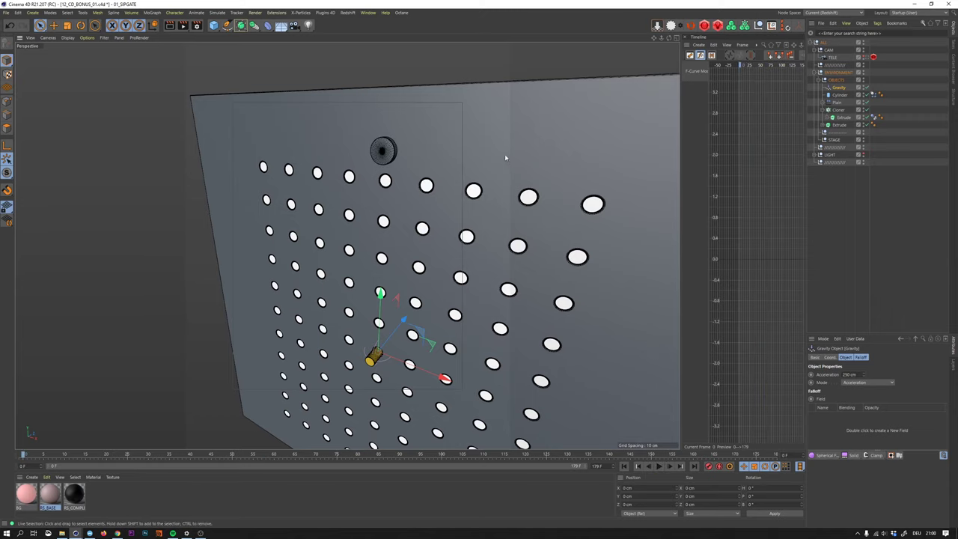
- Add a Collider Body tag to the perforated board's Extrude object
right_click(834, 125)
mouse_move(870, 237)
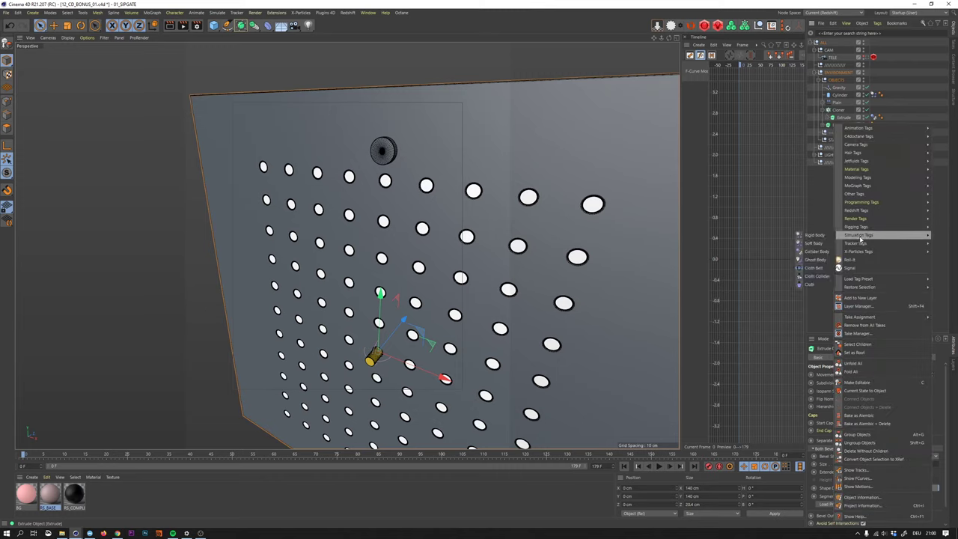
click(816, 255)
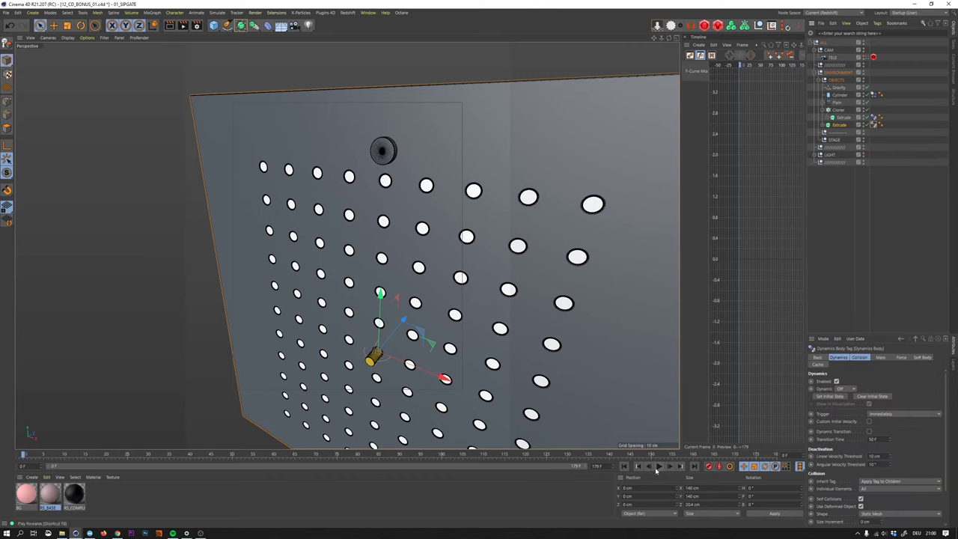
- Play the simulation to check the cylinder against the board and peg colliders, and return to the first frame
click(659, 465)
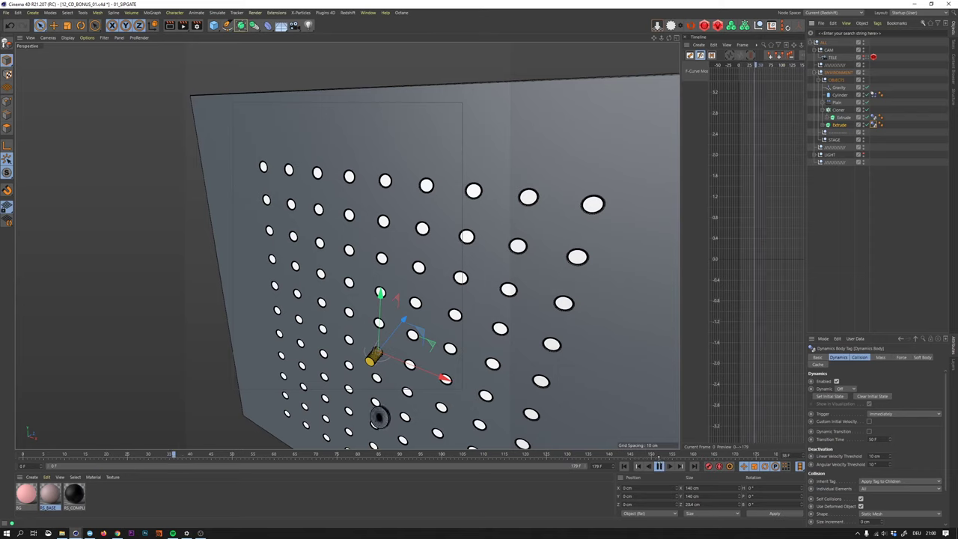
click(658, 466)
click(624, 466)
click(874, 214)
alt+drag(446, 135, 458, 198)
- Switch to the browser and examine the Comdirect reference video of the discs falling over the pegs
key(alt+Tab)
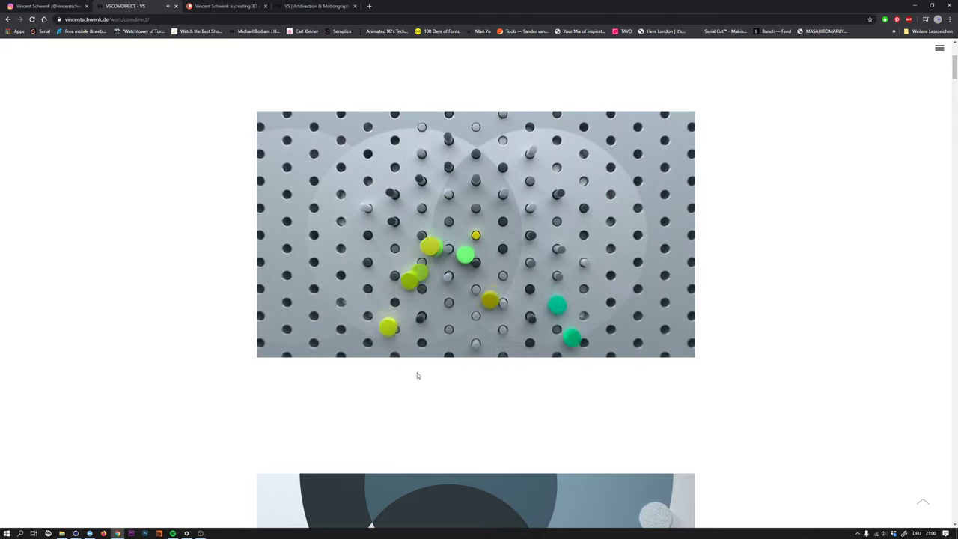
key(space)
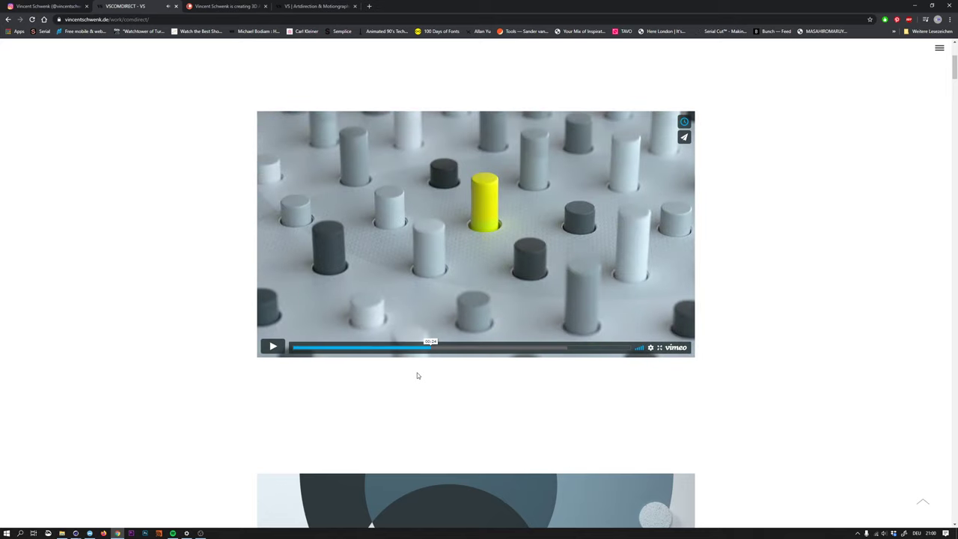
click(914, 5)
- Move the Plain effector up to about 9.3 cm in Y so a different peg is pushed out
alt+drag(427, 341, 443, 237)
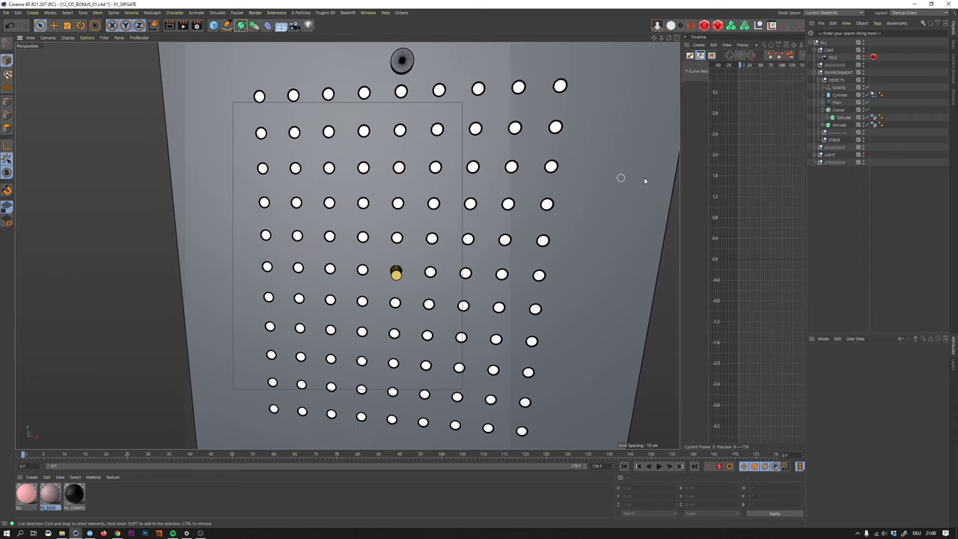
click(836, 103)
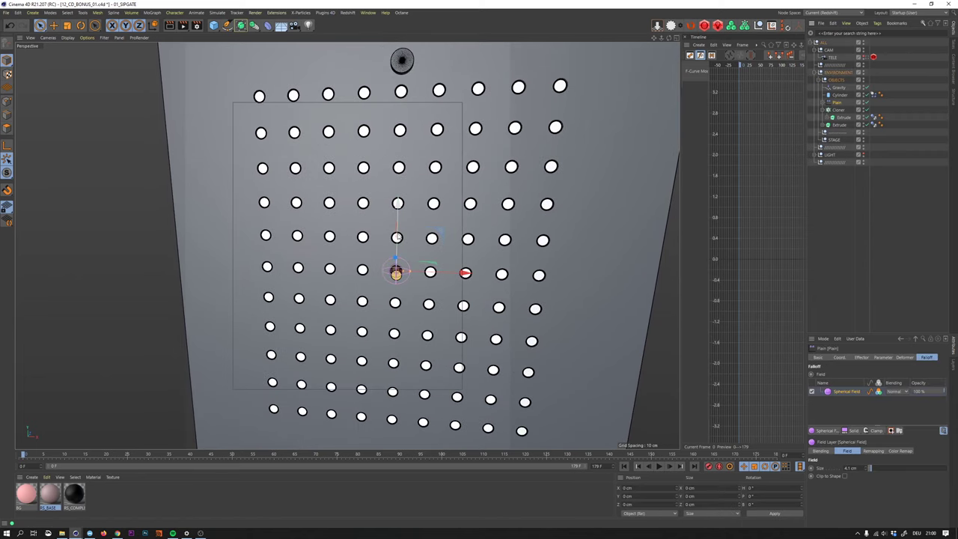
drag(396, 243, 397, 213)
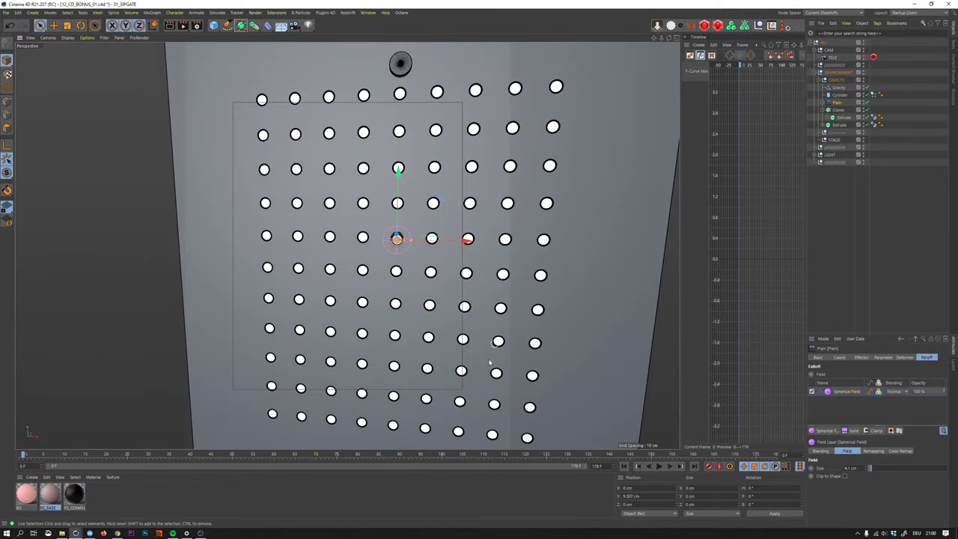
alt+drag(478, 154, 451, 177)
- Select the cylinder and widen the Timeline beside the viewport
click(888, 131)
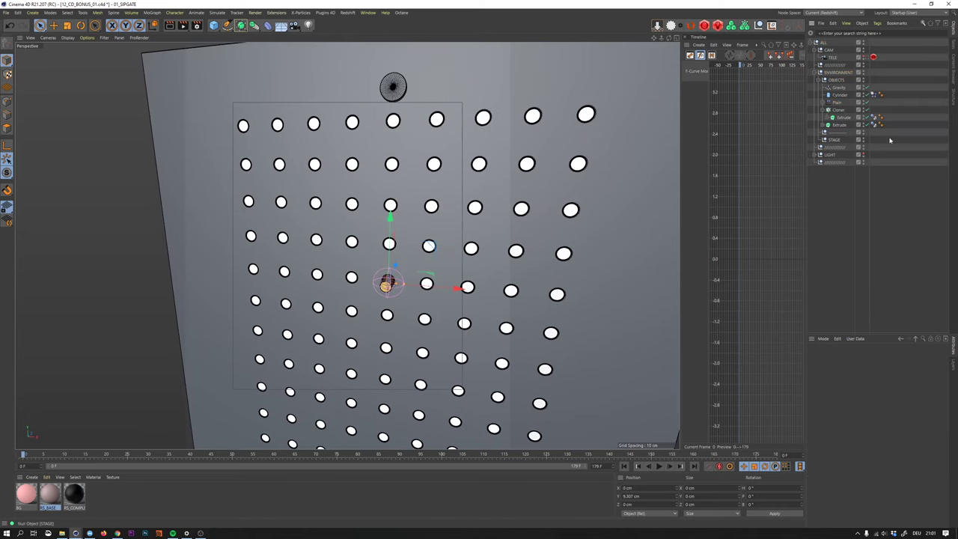
click(836, 95)
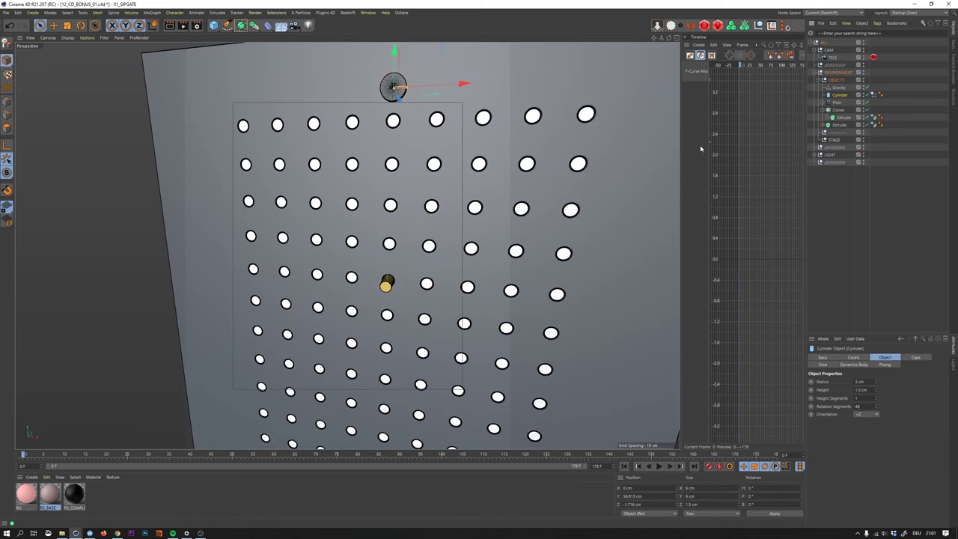
drag(679, 150, 587, 175)
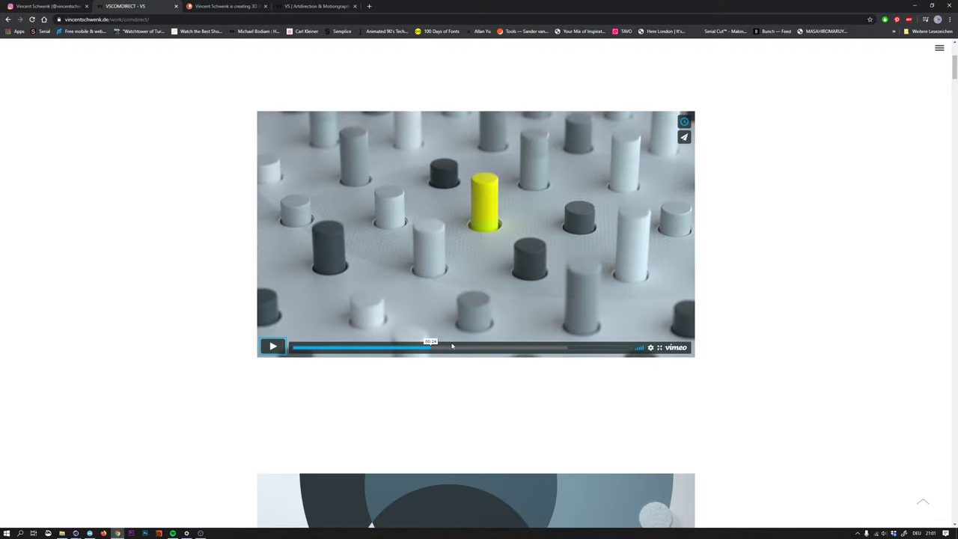
- Replay the browser's reference video from about 00:21 to study how the discs bounce off the yellow peg
click(419, 349)
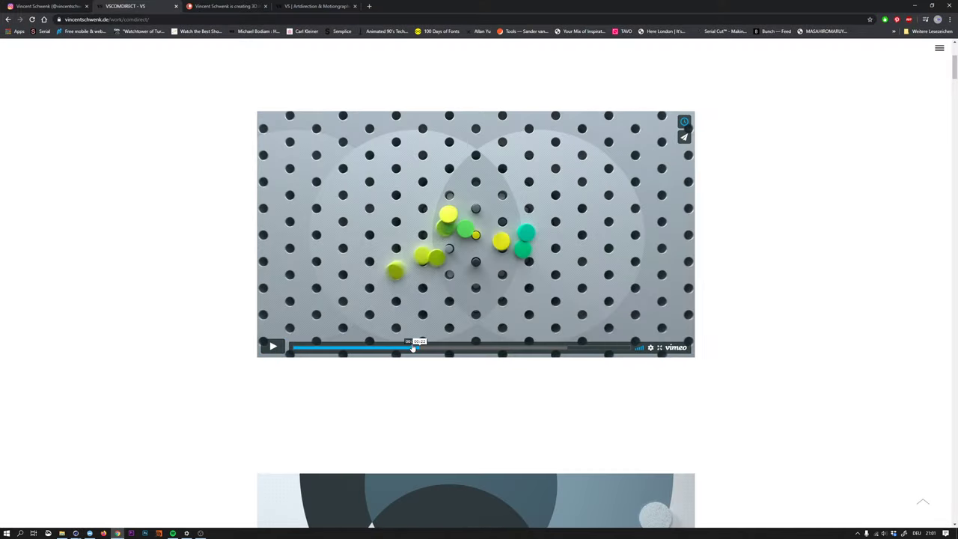
click(476, 228)
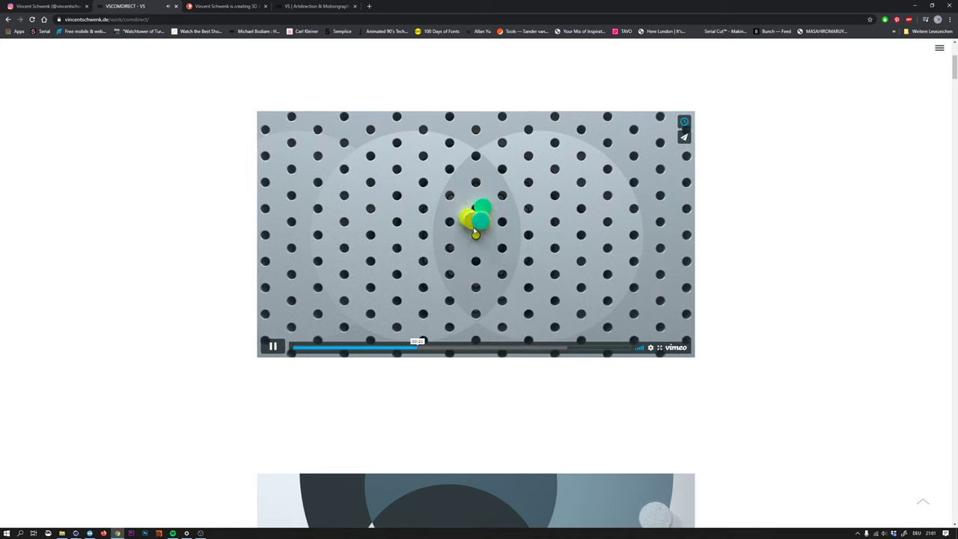
click(918, 7)
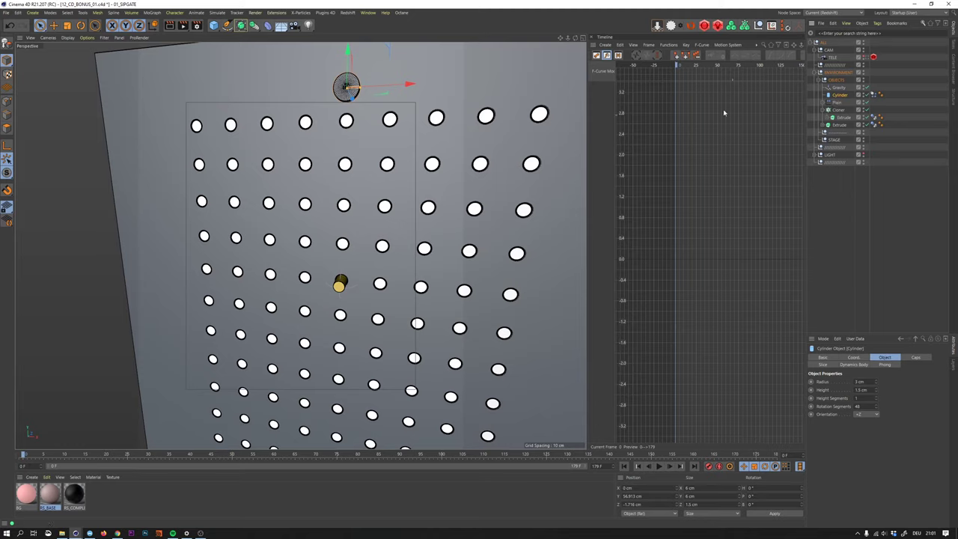
- Bake all dynamics to the cache from the cylinder's Dynamics Body tag
click(873, 95)
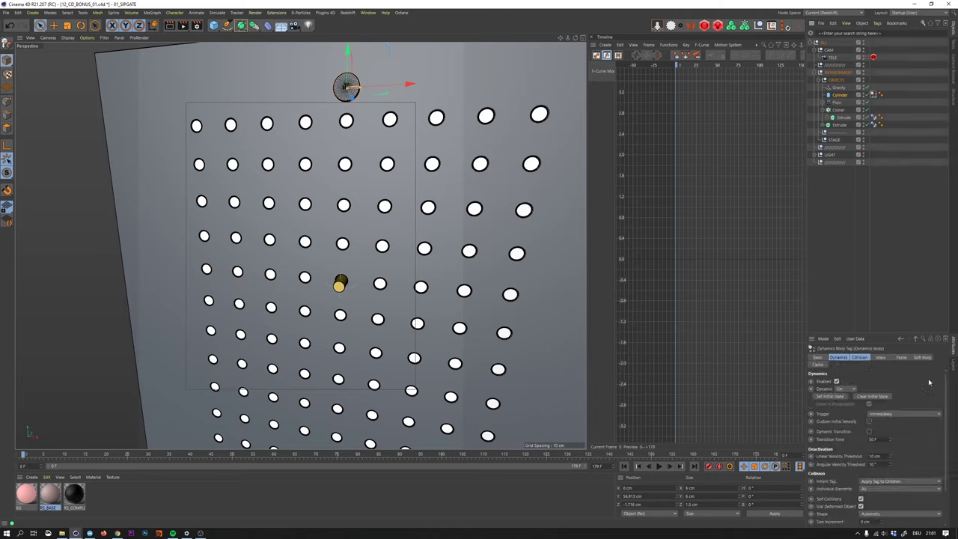
click(818, 364)
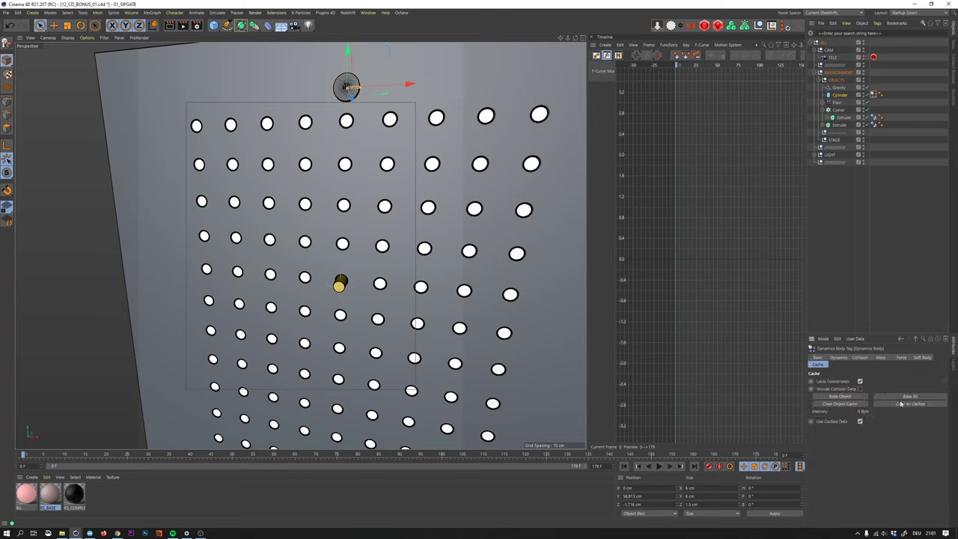
click(903, 397)
- Bake the cylinder's motion into keyframes on a copy for frames 0 to 179, including position and rotation
click(667, 46)
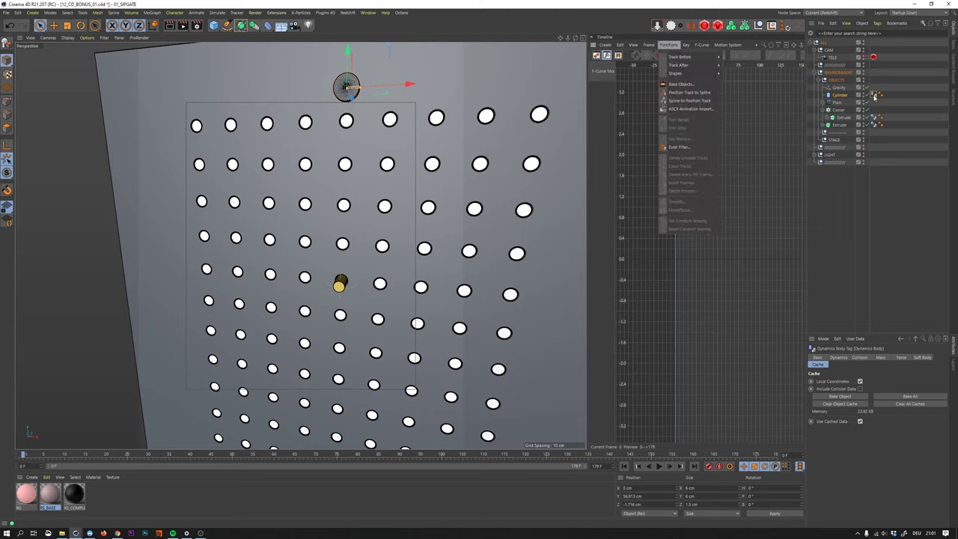
click(681, 87)
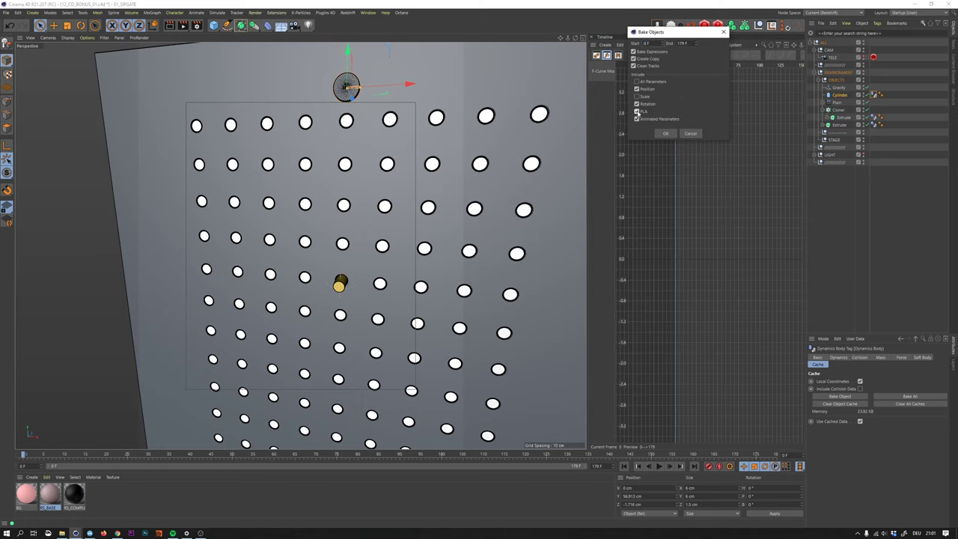
drag(665, 34, 724, 88)
click(723, 188)
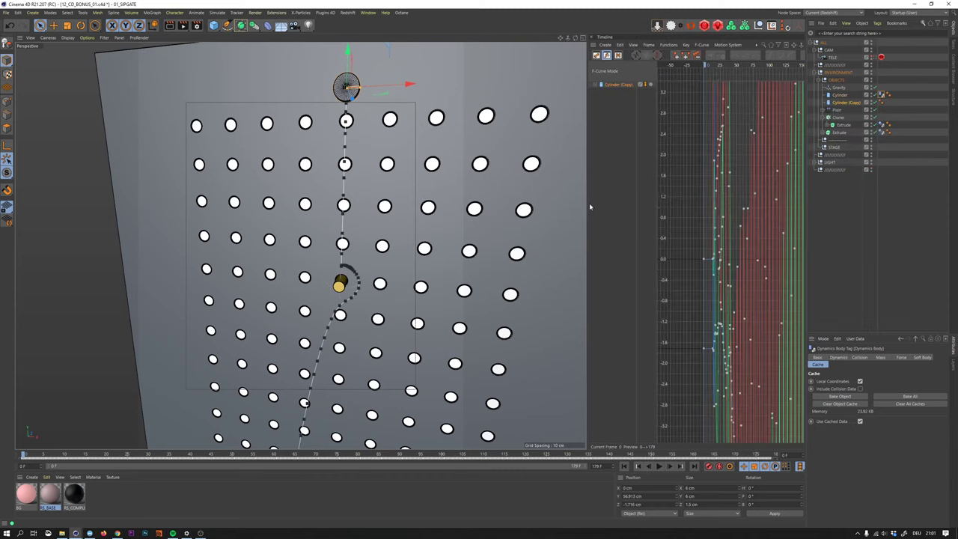
- Widen the Timeline further and play back the baked cylinder copy with the original cylinder disabled
drag(586, 203, 476, 197)
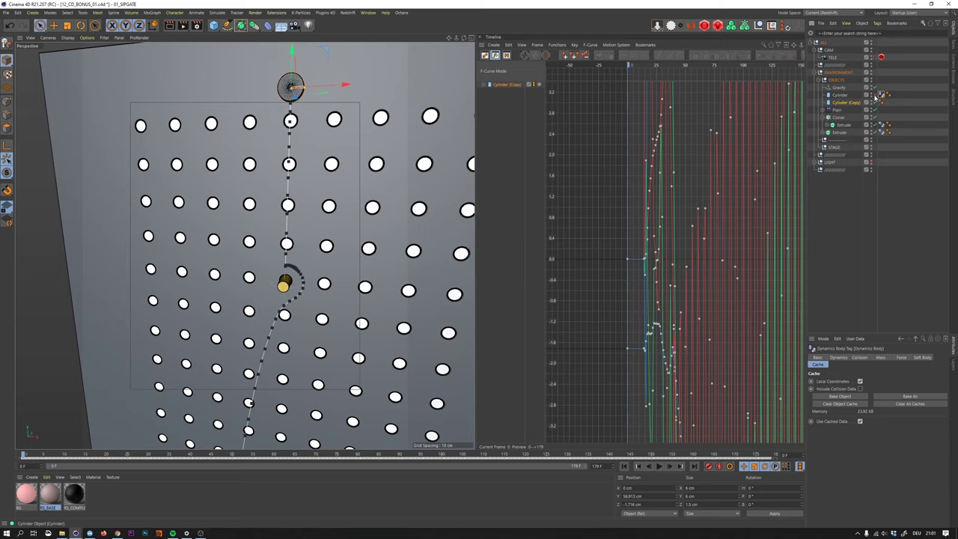
click(659, 465)
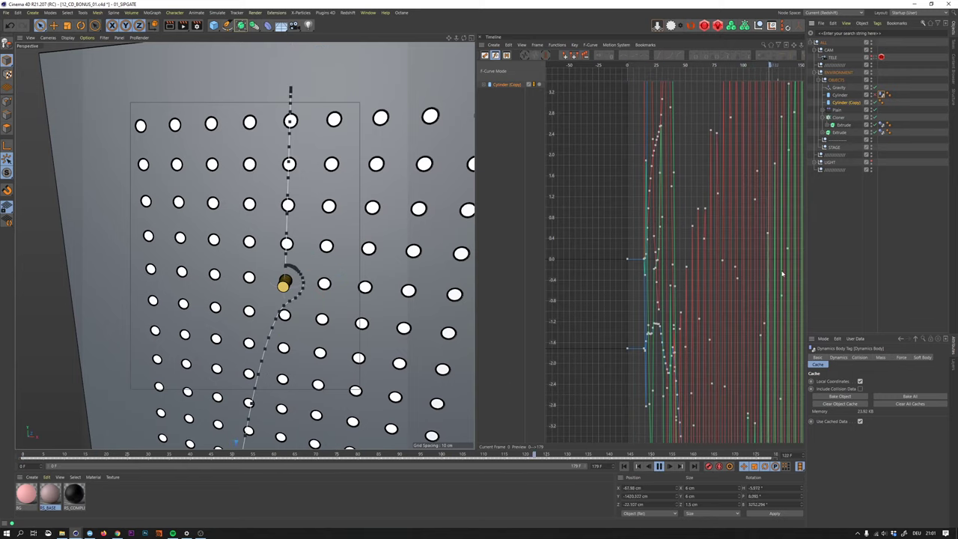
- Stop playback, return to the first frame, and reactivate the original cylinder with the baked copy disabled
click(658, 465)
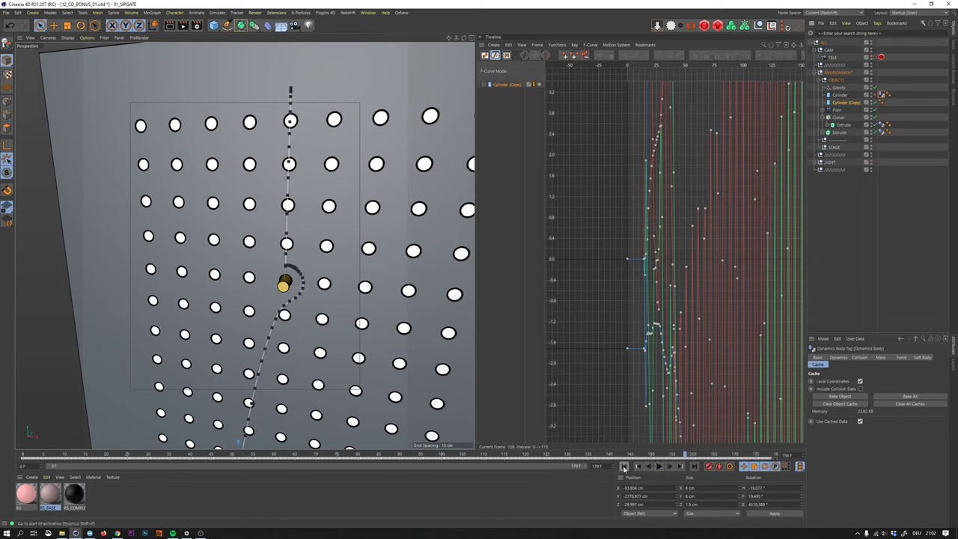
click(624, 466)
click(843, 95)
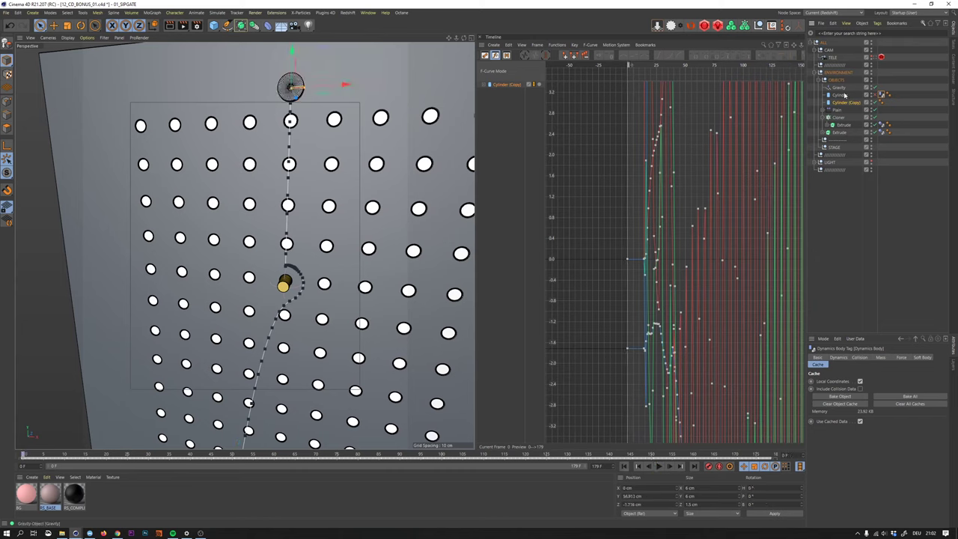
click(869, 95)
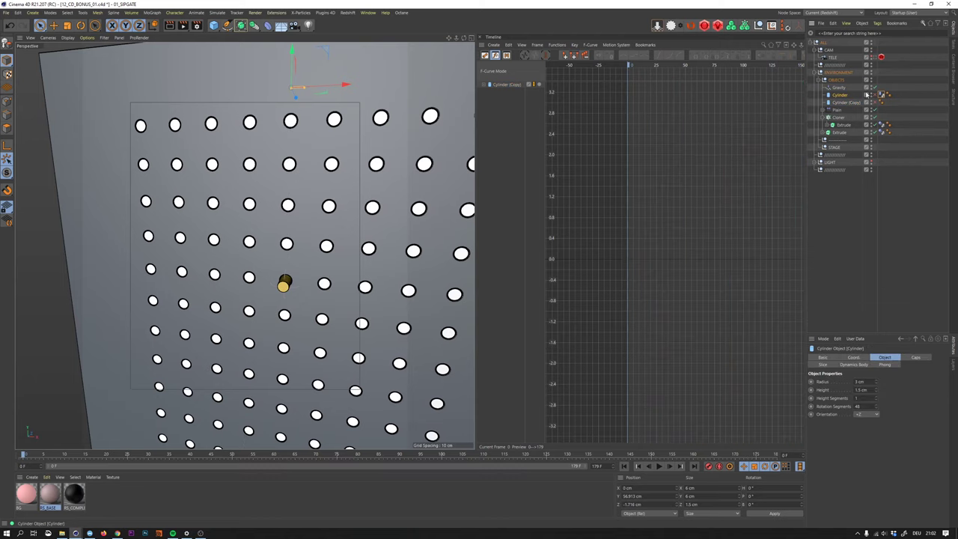
click(874, 95)
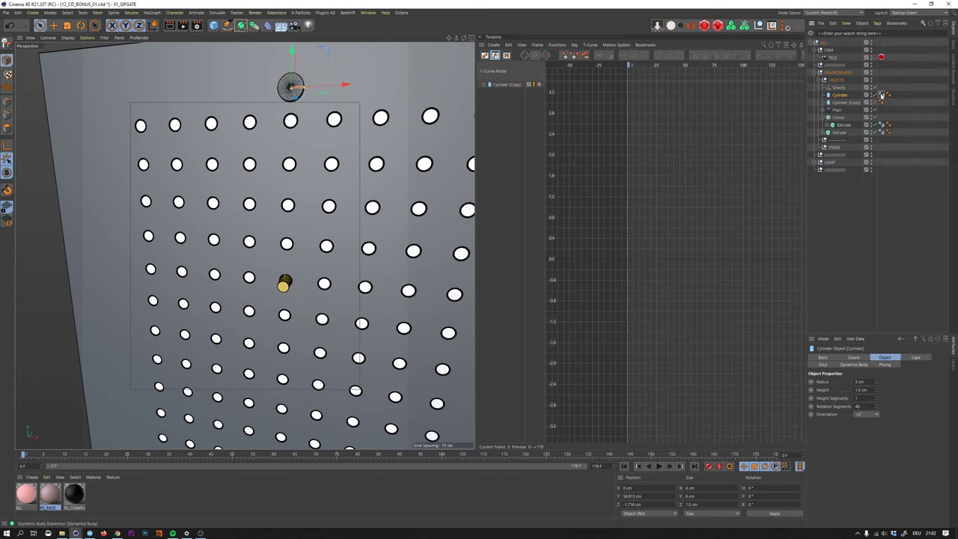
- Clear all dynamics caches and set the original cylinder's collision bounce to 40% and friction to 70%
click(883, 96)
click(904, 404)
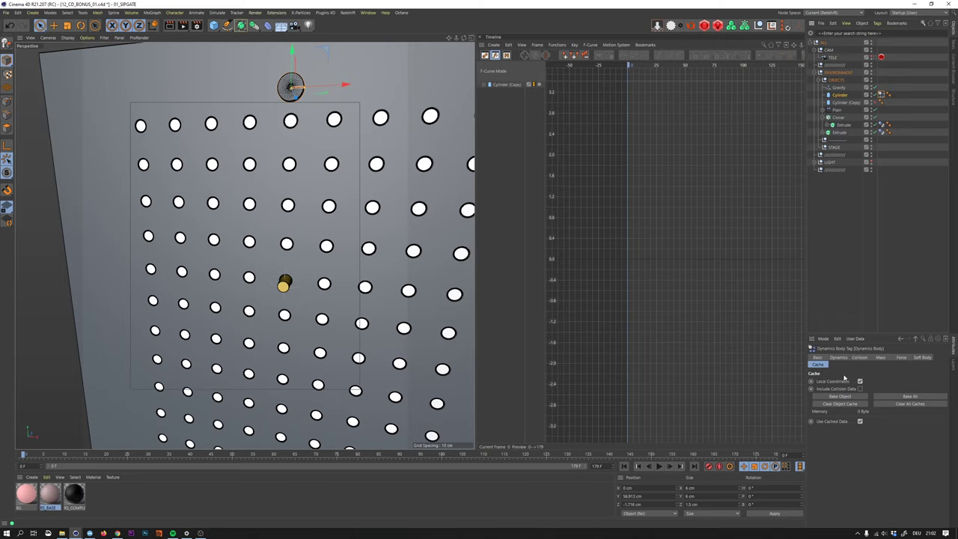
click(860, 358)
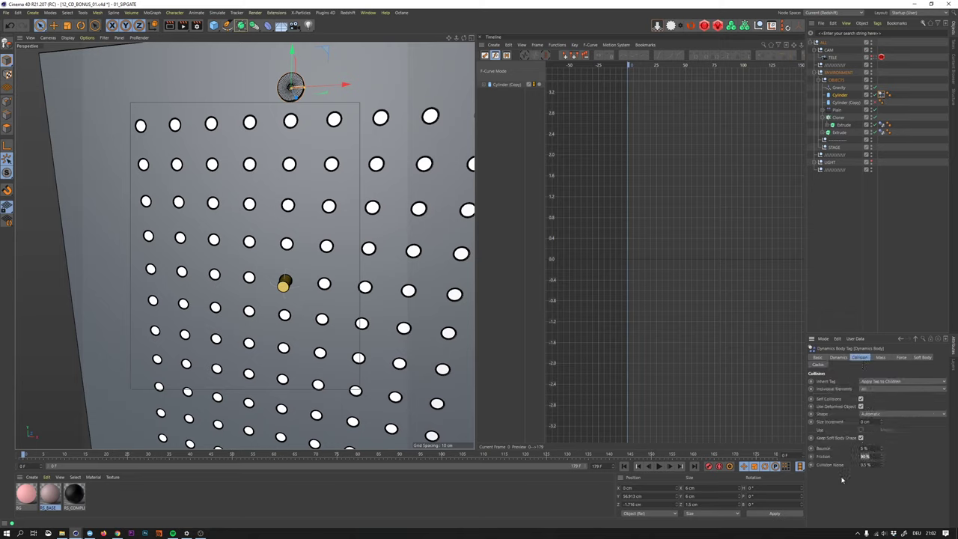
text(80)
key(Return)
drag(870, 448, 857, 461)
- Bake the retuned cylinder's motion into a second keyframed copy for frames 0 to 179, including position and rotation
click(843, 95)
click(557, 45)
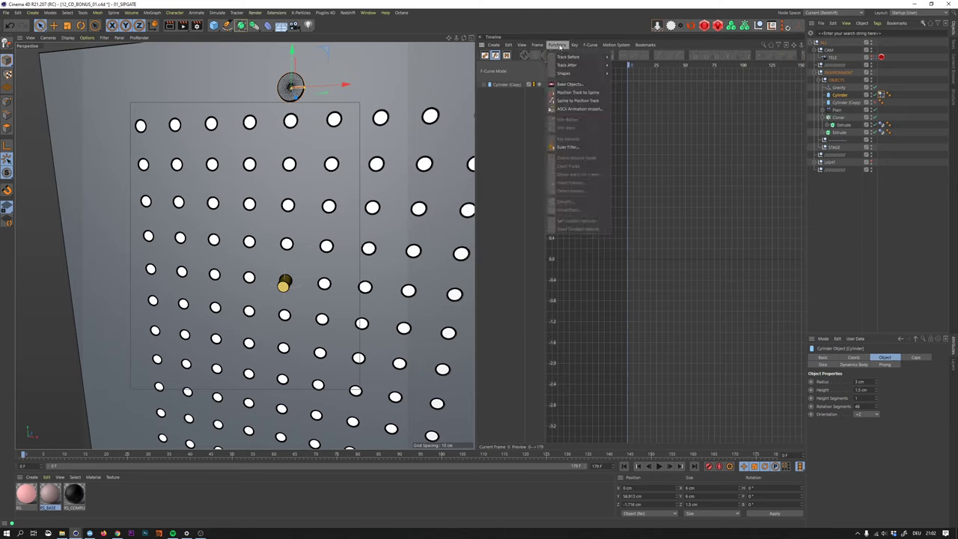
click(564, 84)
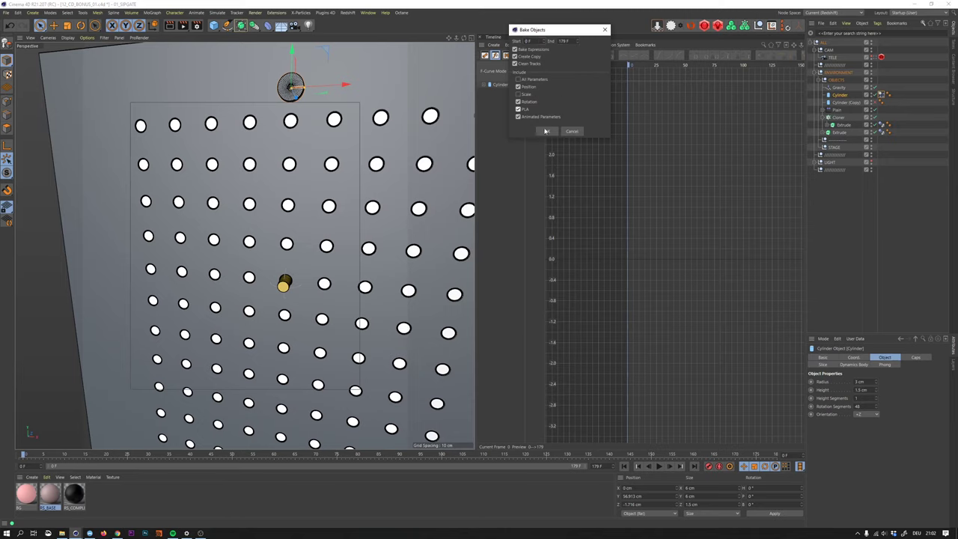
click(545, 132)
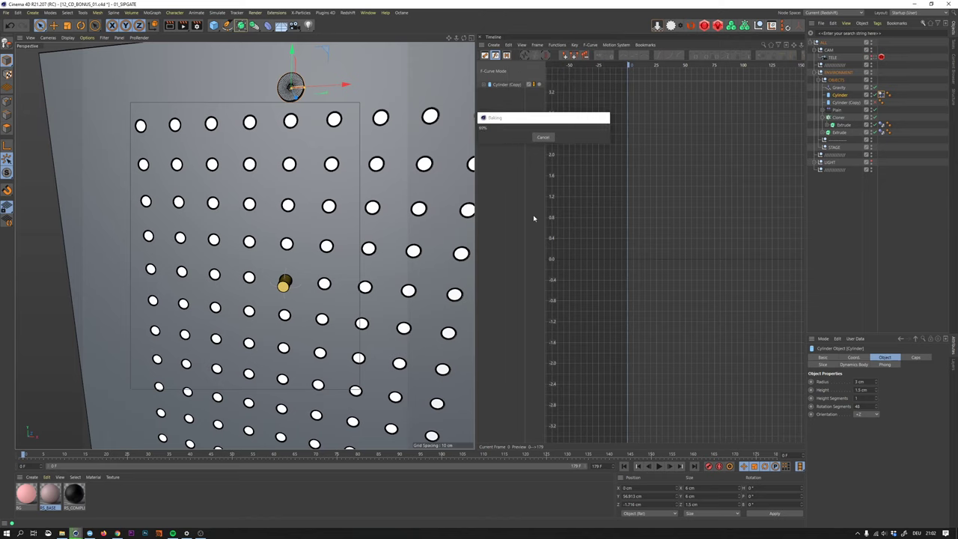
- Play back the second baked cylinder copy from the start, viewing its fall through the pegs from another angle
click(659, 465)
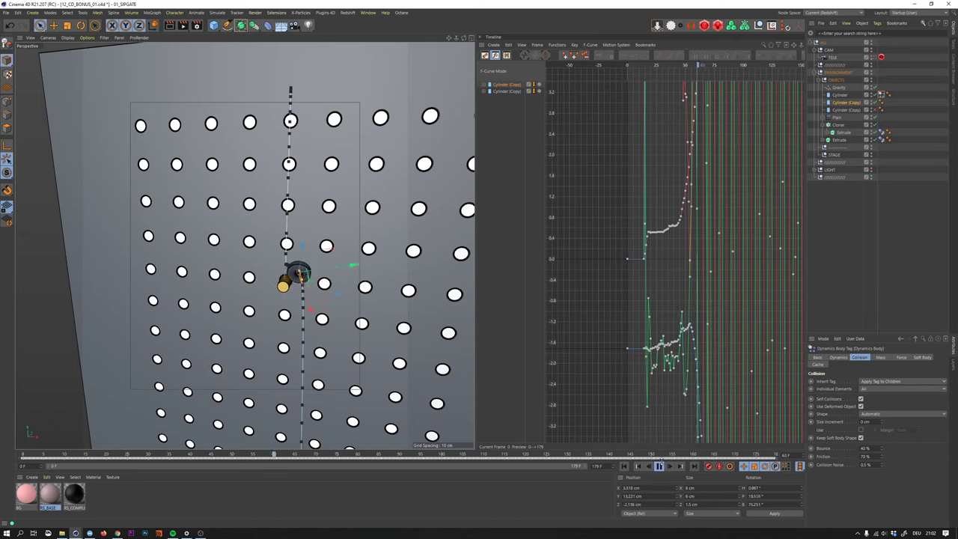
click(659, 465)
click(624, 465)
alt+drag(316, 282, 280, 265)
click(659, 465)
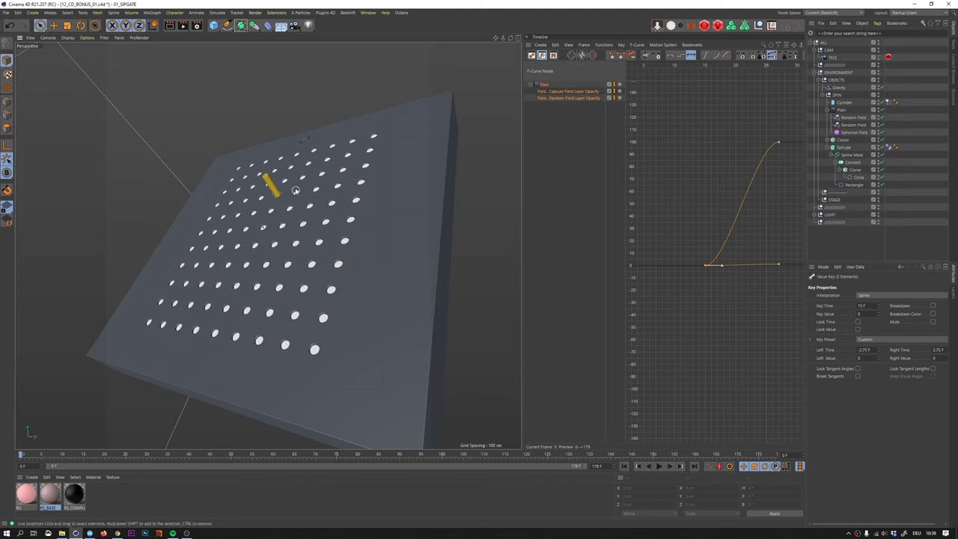
- Examine the OBJECTS and SPIN null coordinates, the Plain effector's fields and the peg Cloner's hierarchy while playing the animation
mouse_move(300, 177)
alt+mouse_down()
mouse_move(344, 188)
mouse_move(264, 185)
mouse_move(298, 174)
alt+mouse_up()
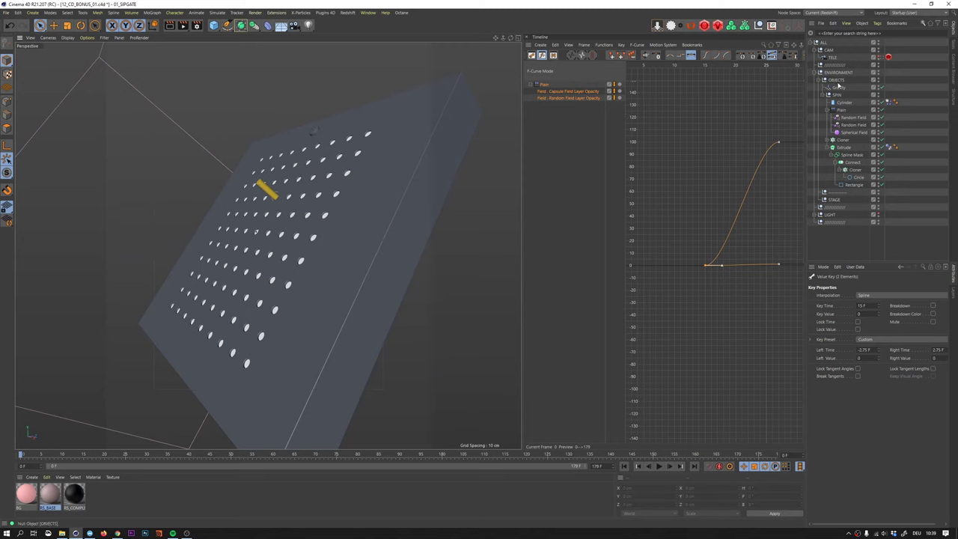
click(835, 79)
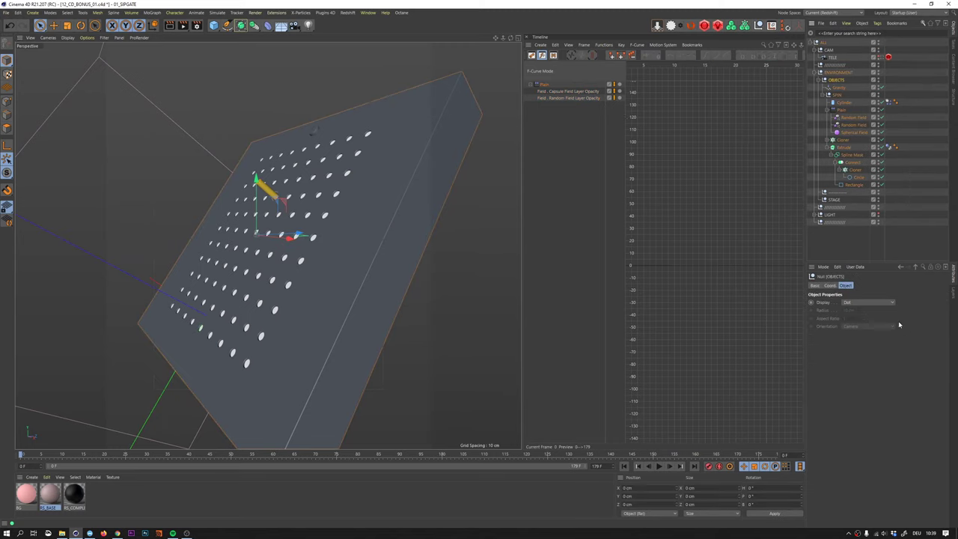
click(830, 285)
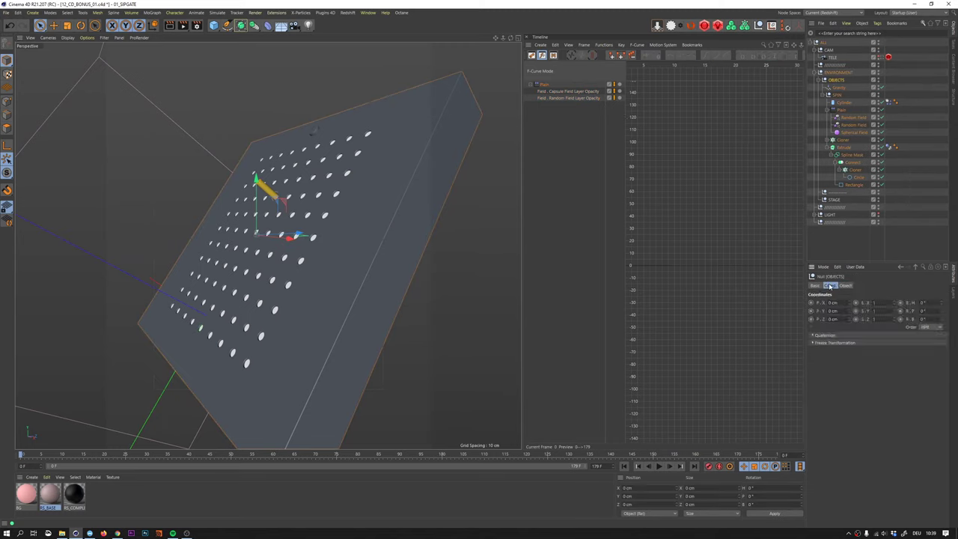
click(835, 96)
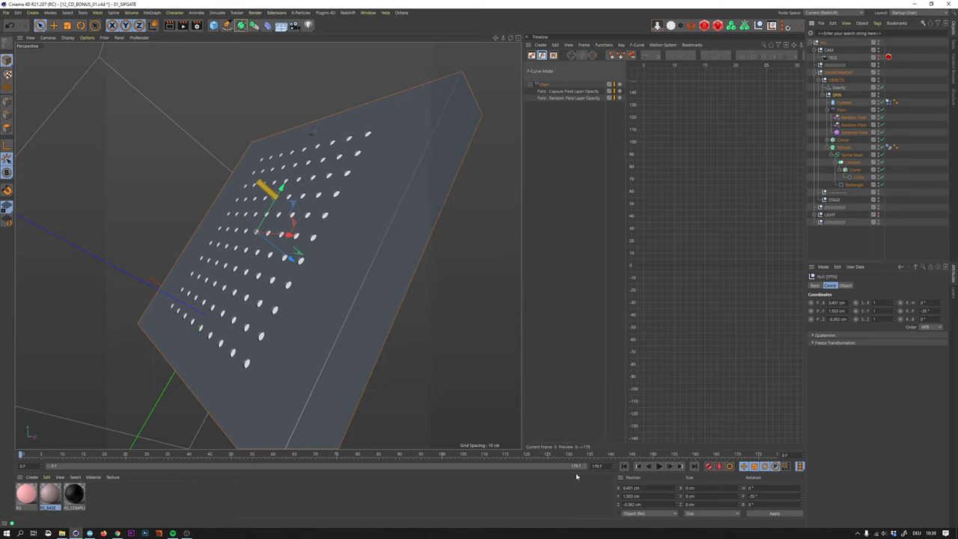
click(659, 466)
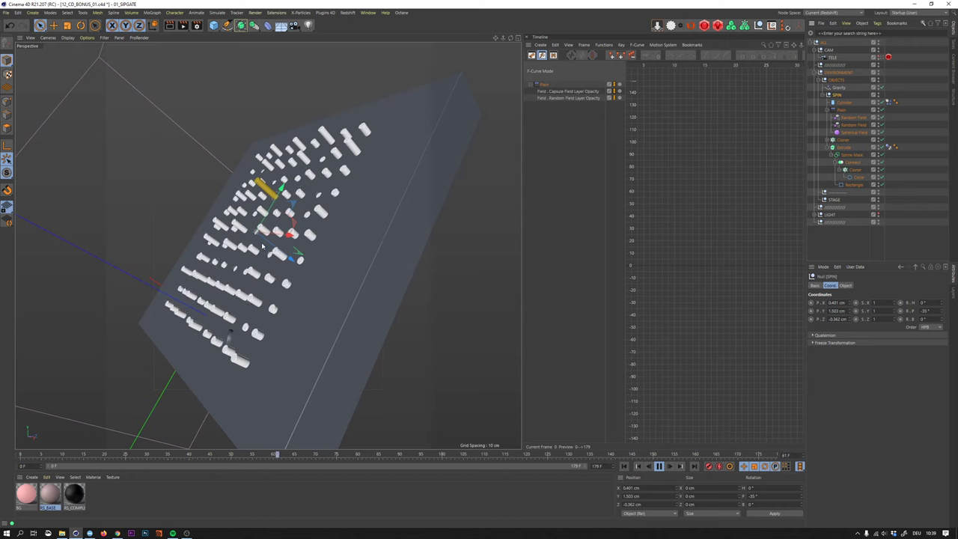
click(841, 110)
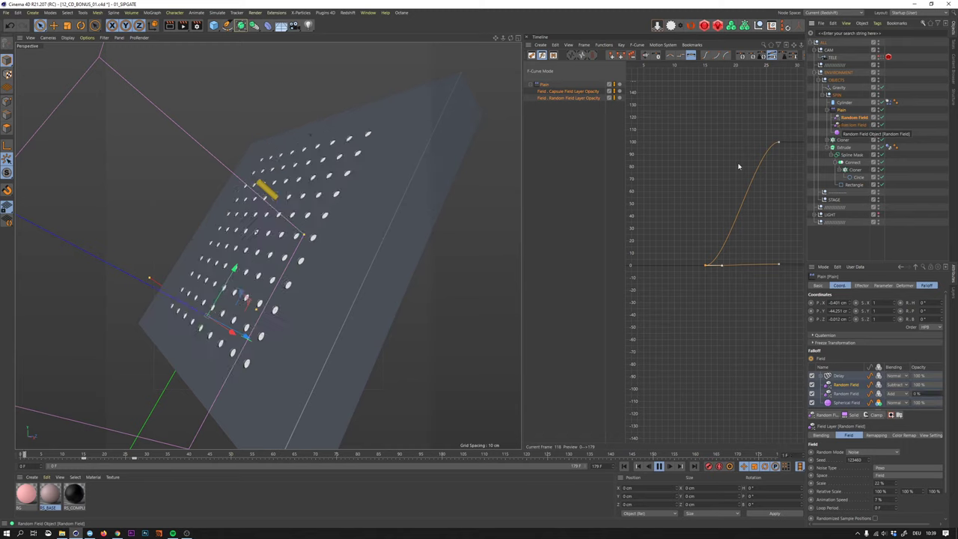
click(411, 214)
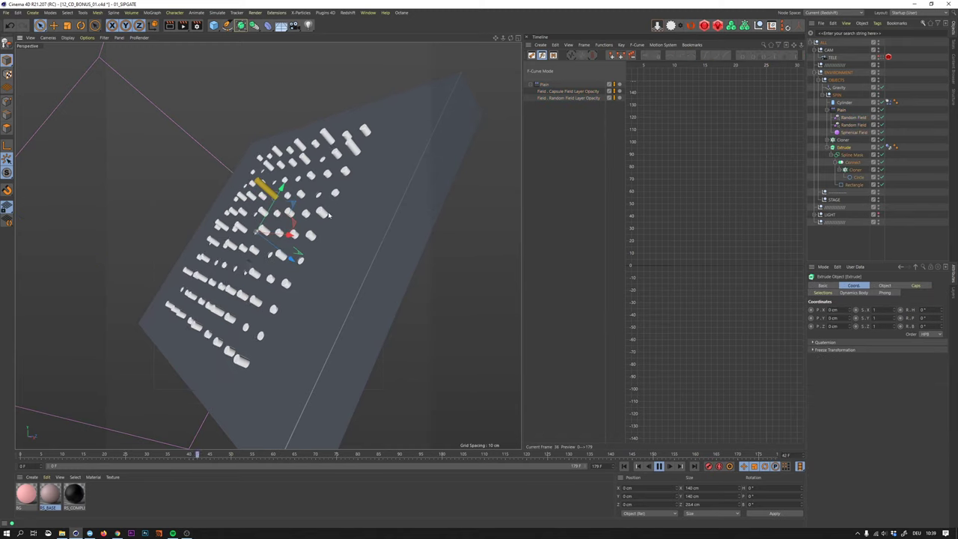
click(168, 170)
alt+drag(256, 208, 288, 191)
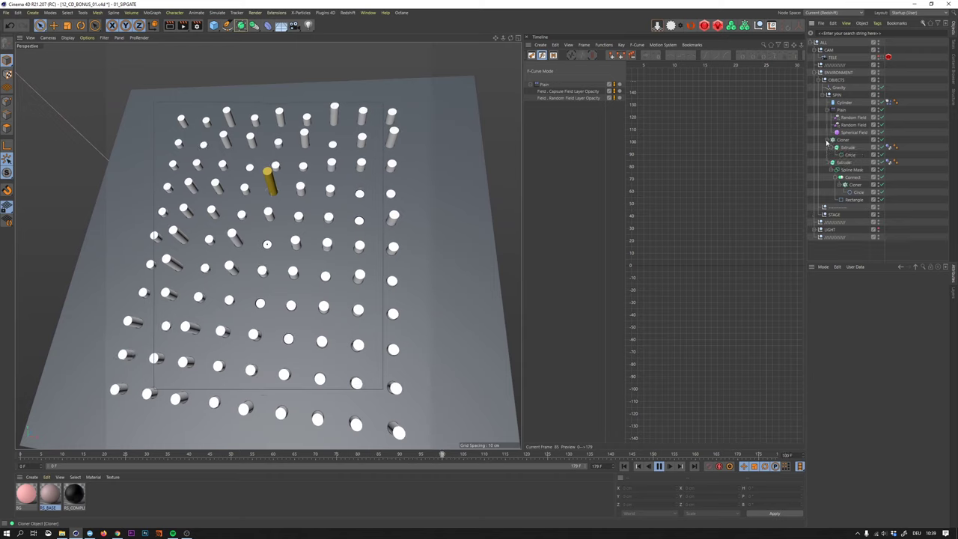
click(826, 147)
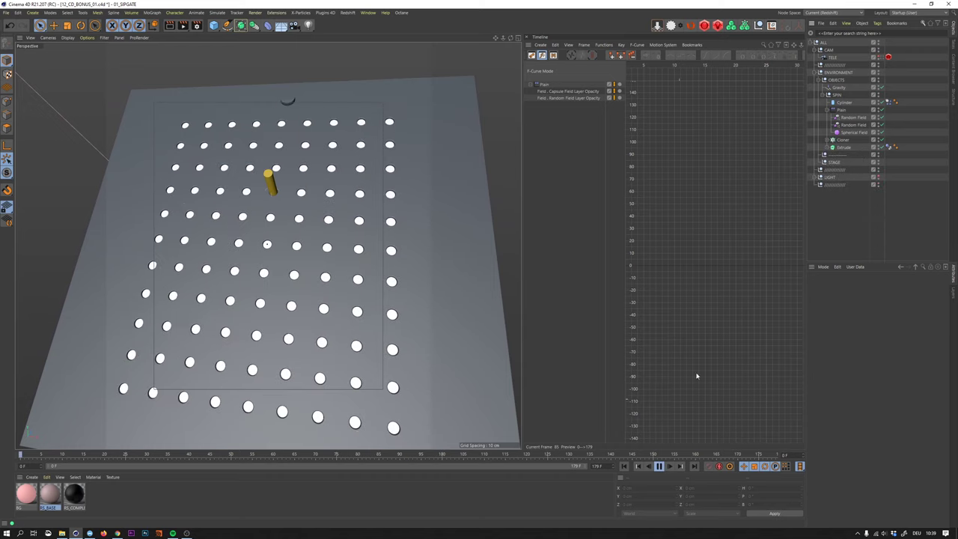
- Return to the first frame and bake the cylinder inside the SPIN null into a keyframed copy
click(846, 102)
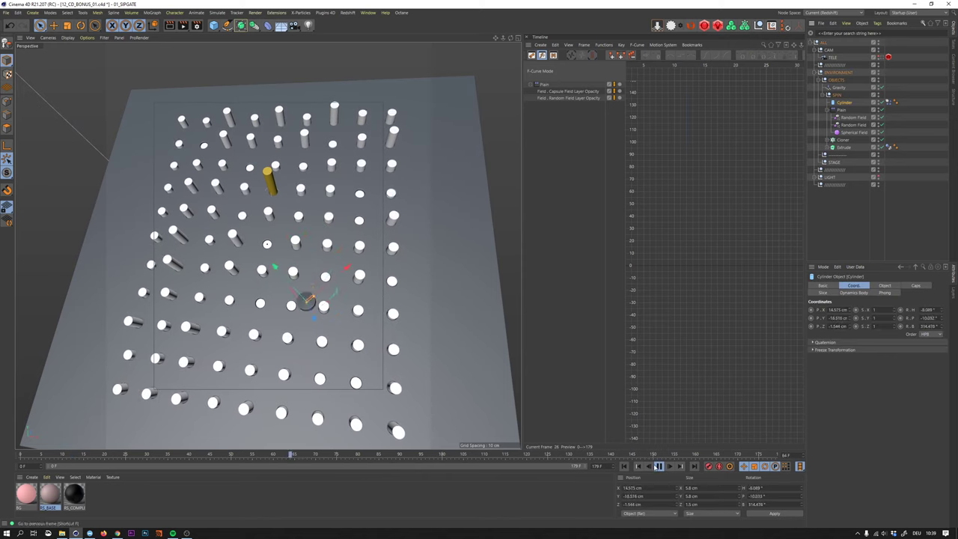
click(658, 466)
click(624, 466)
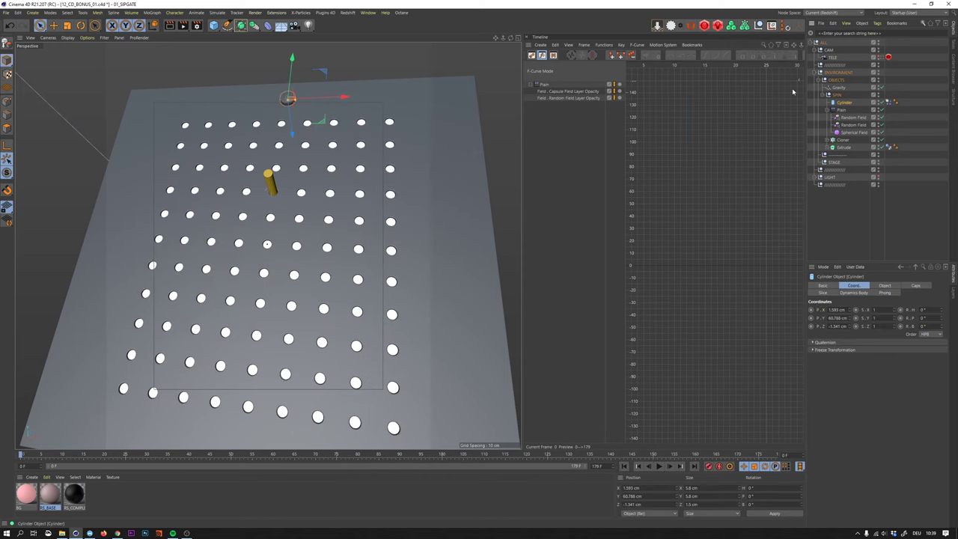
click(603, 45)
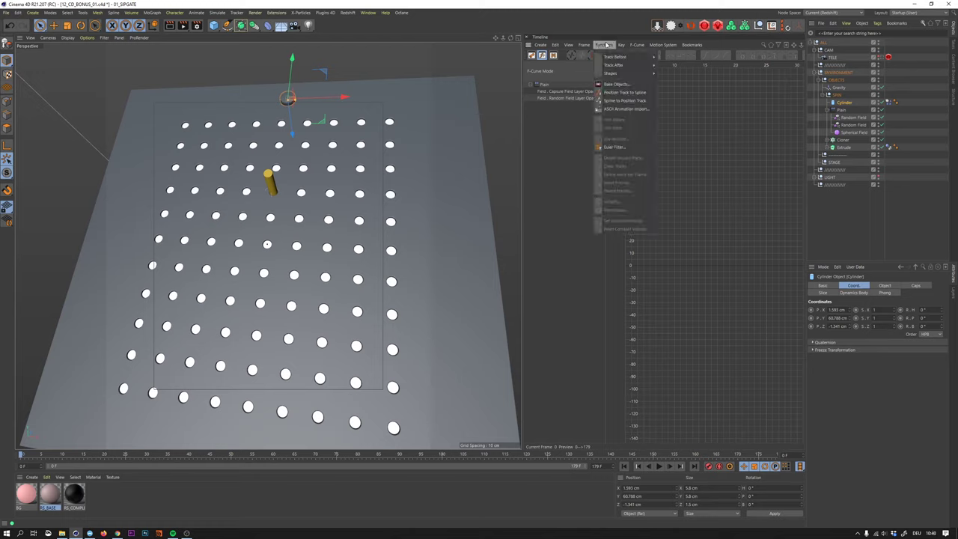
click(609, 84)
click(595, 131)
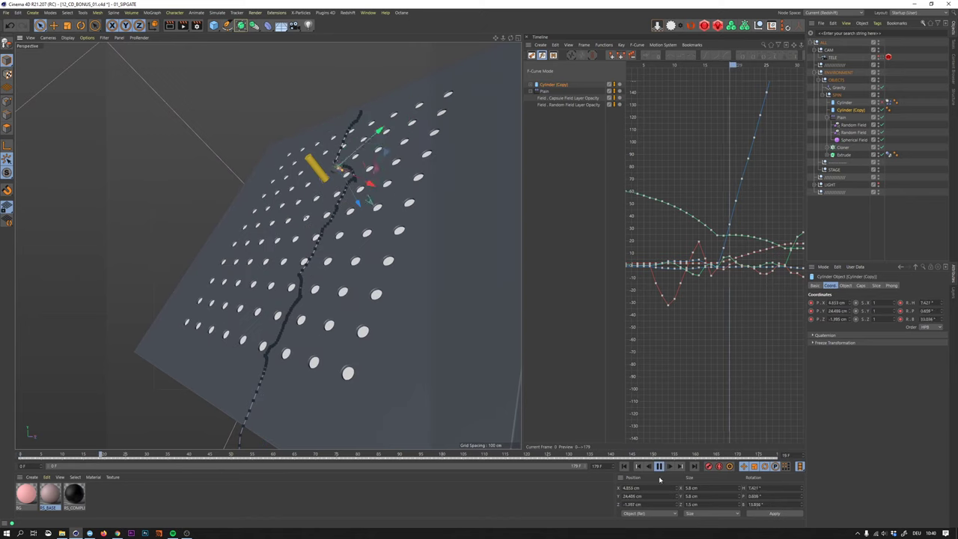
- Rewind to the first frame, check the baked motion path from the front, and delete the baked cylinder copy
click(623, 466)
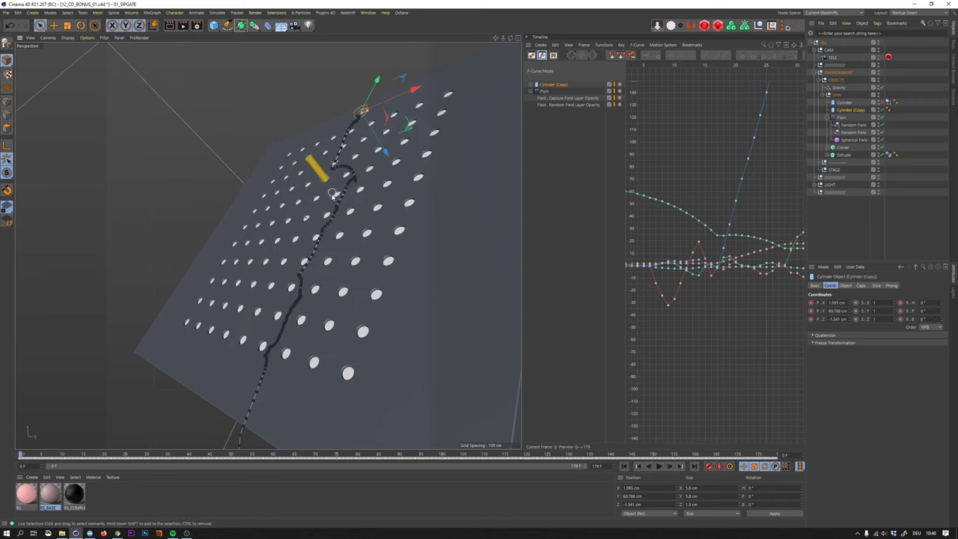
alt+drag(400, 207, 376, 145)
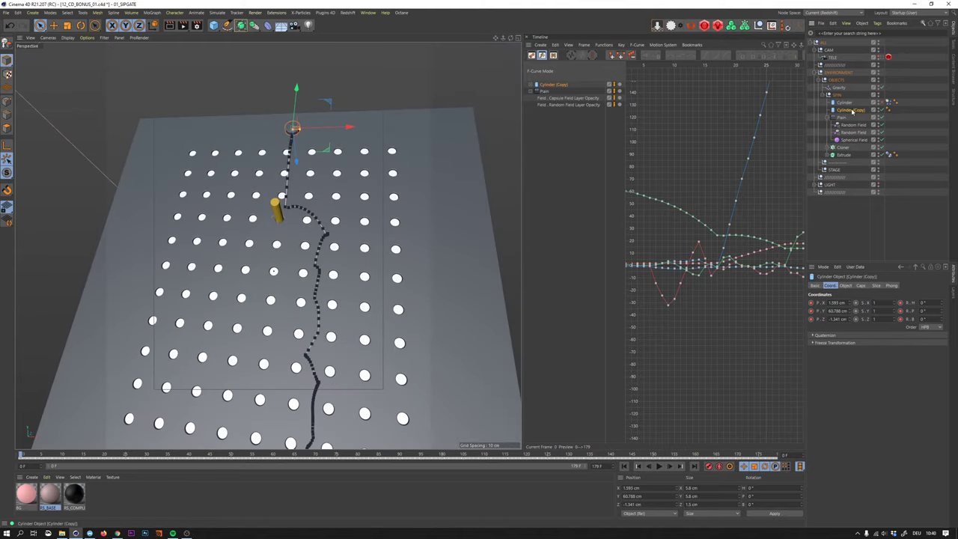
key(Delete)
- Open the original cylinder's collision settings, then bake its position and rotation onto a new copy for frames 0 to 179
click(888, 102)
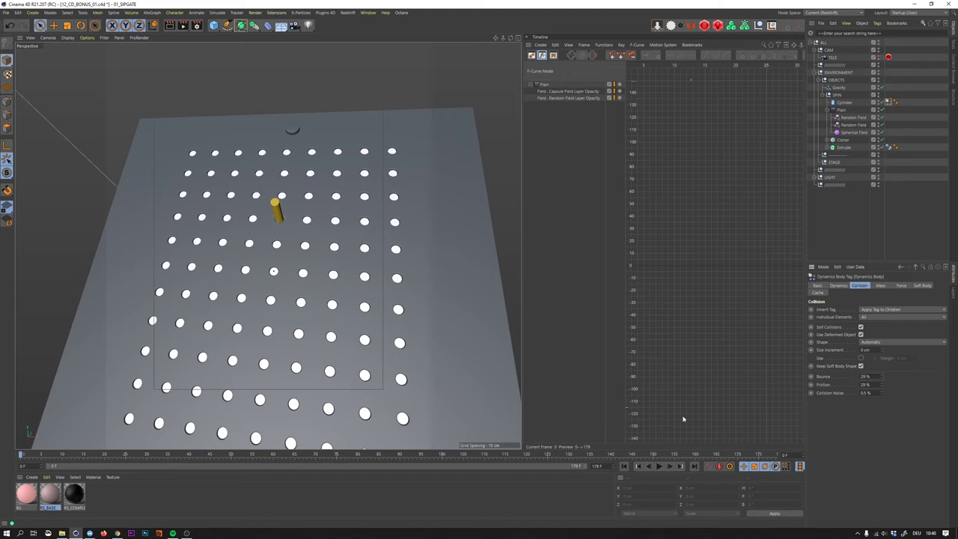
click(843, 103)
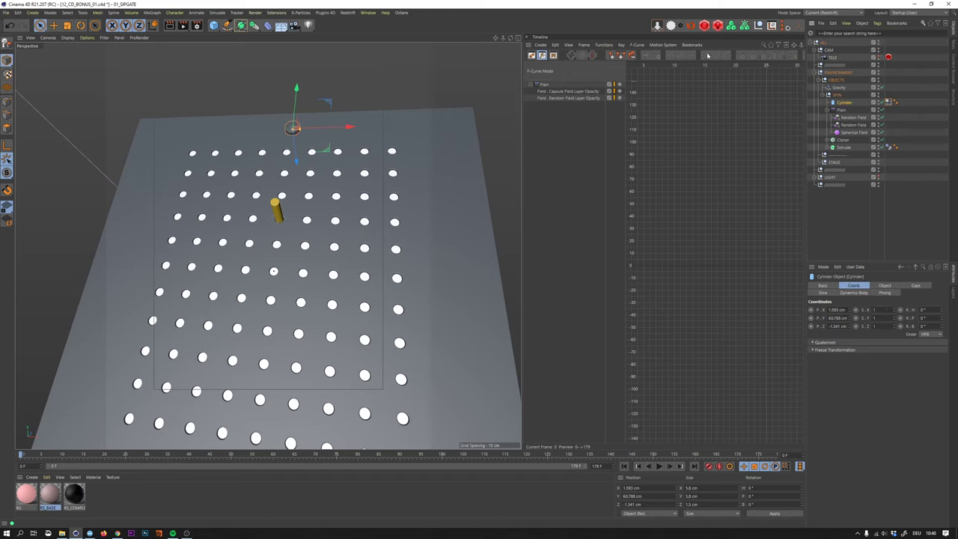
click(609, 45)
click(617, 85)
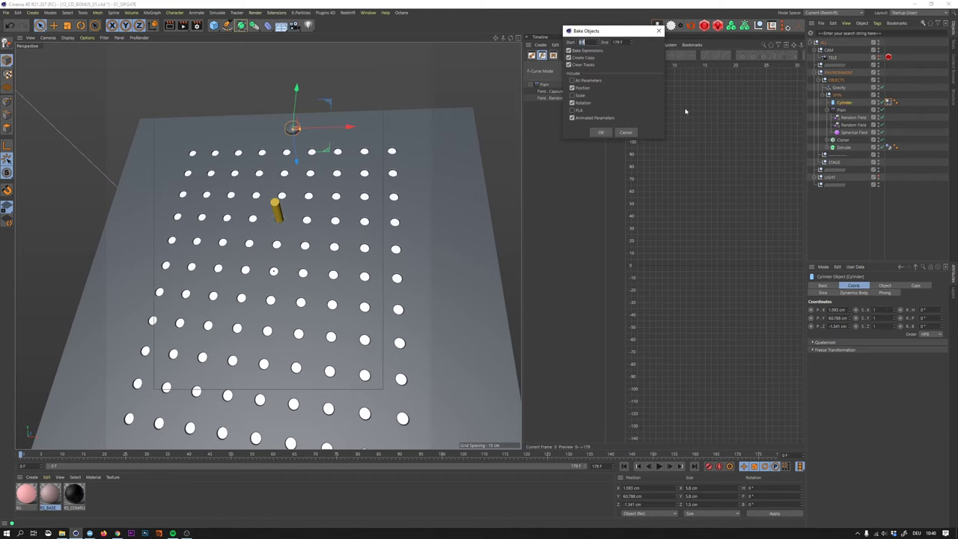
click(600, 132)
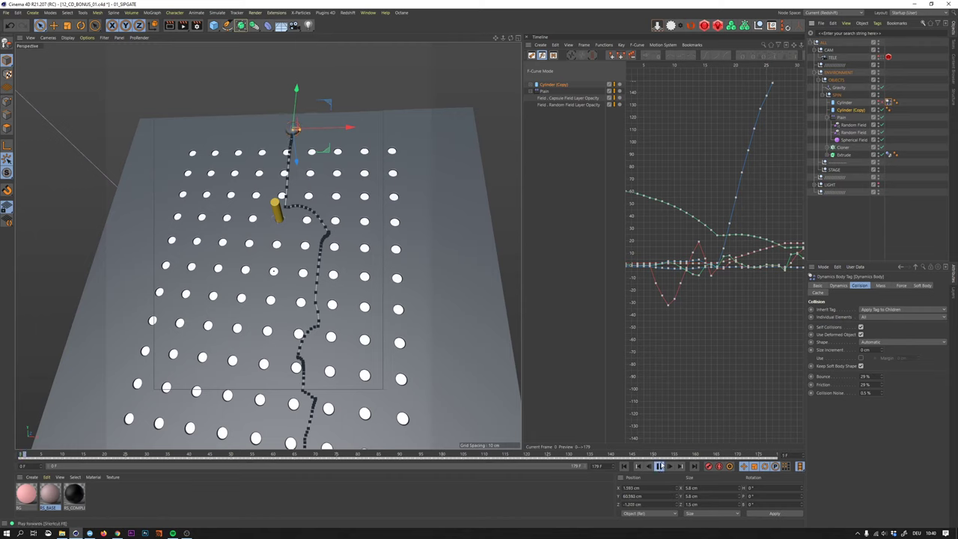
- Play back the newly baked cylinder copy and return to the first frame
click(659, 465)
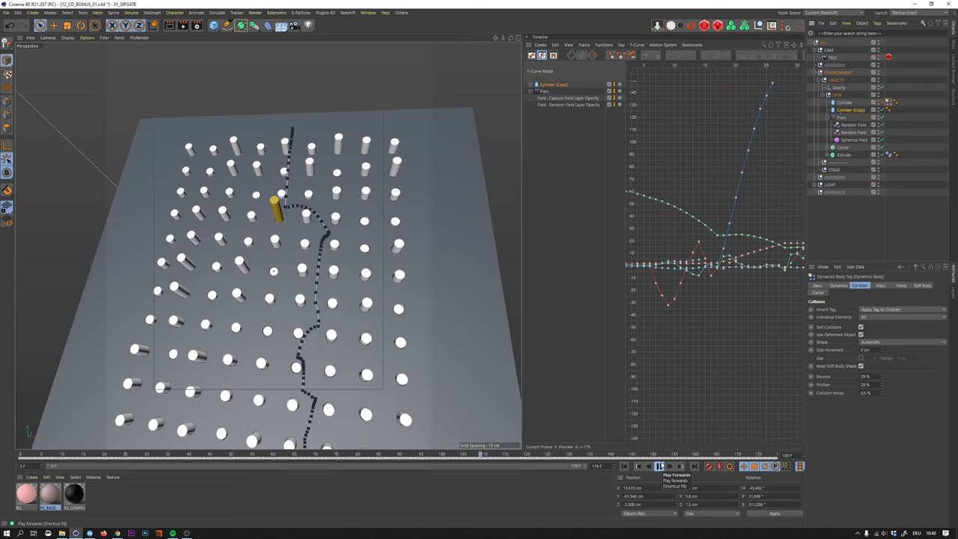
click(659, 465)
click(624, 465)
- Disable the baked copy, re-enable the original cylinder, and shift its starting position to about 0.247 cm on X
click(875, 110)
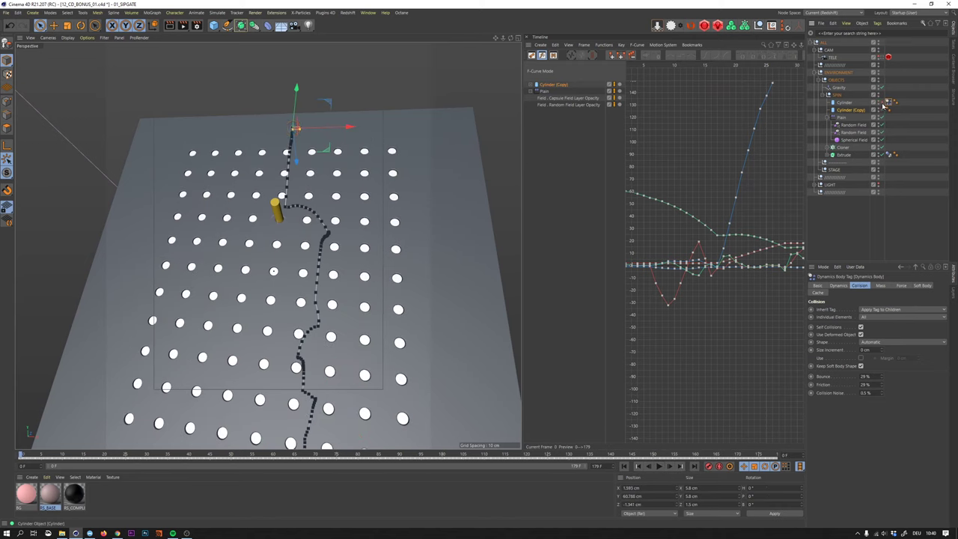
click(843, 103)
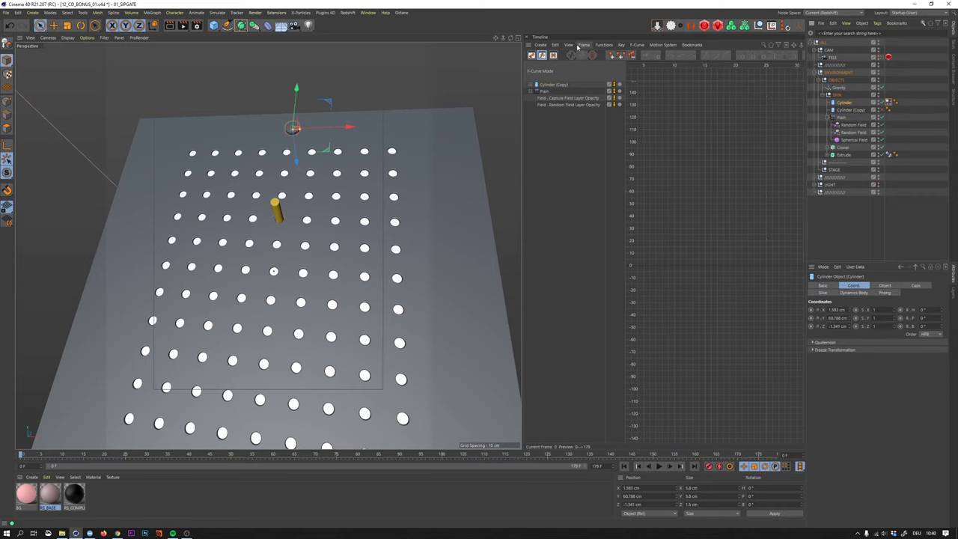
drag(351, 126, 346, 127)
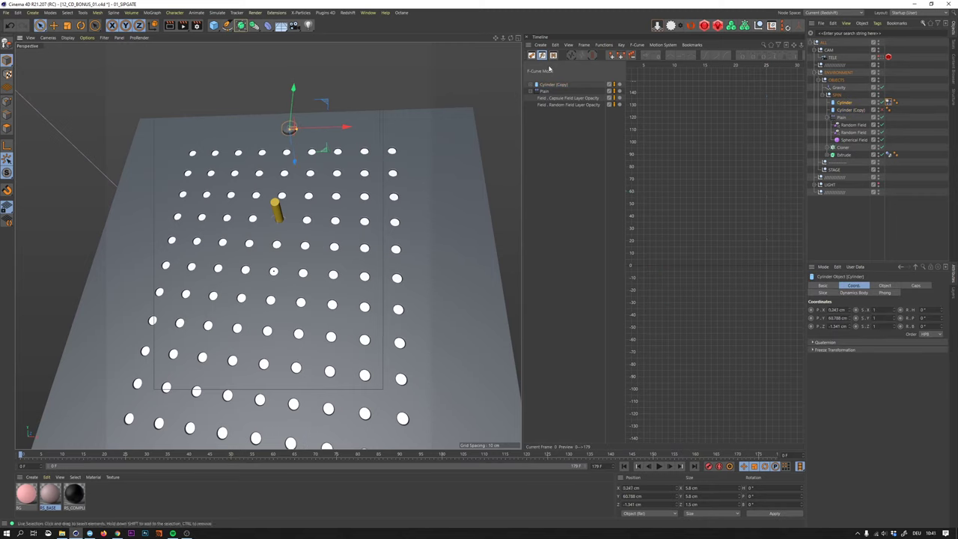
- Bake the shifted cylinder's motion into another keyframed copy
click(604, 45)
click(607, 85)
click(591, 129)
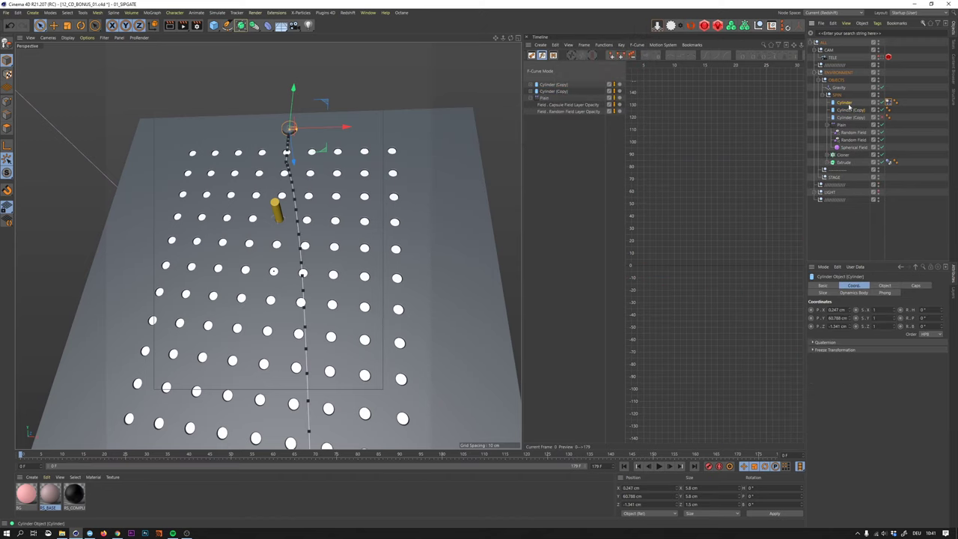
- Shift the original cylinder's start to about -0.375 cm on X and 61.8 cm on Y, then bake another copy
drag(291, 115, 309, 127)
click(603, 45)
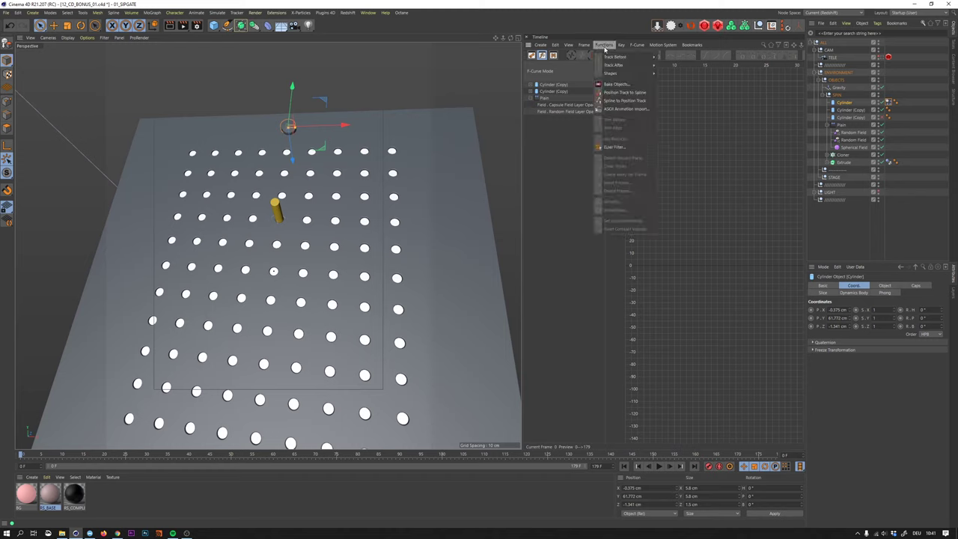
click(615, 84)
click(604, 133)
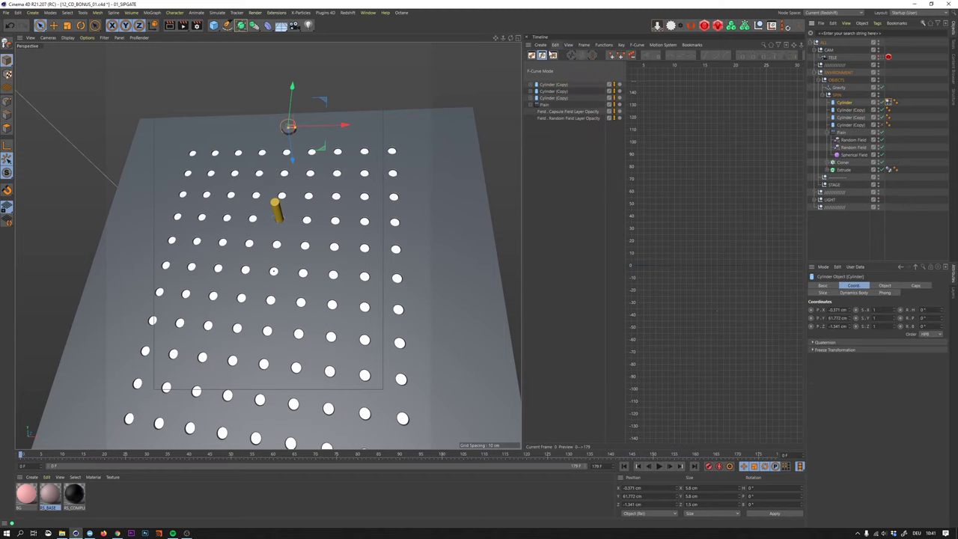
- Nudge the original cylinder to about 0.226 cm on X and 62.5 cm on Y, then bake its motion onto a new copy
drag(309, 128, 311, 127)
click(603, 45)
click(606, 84)
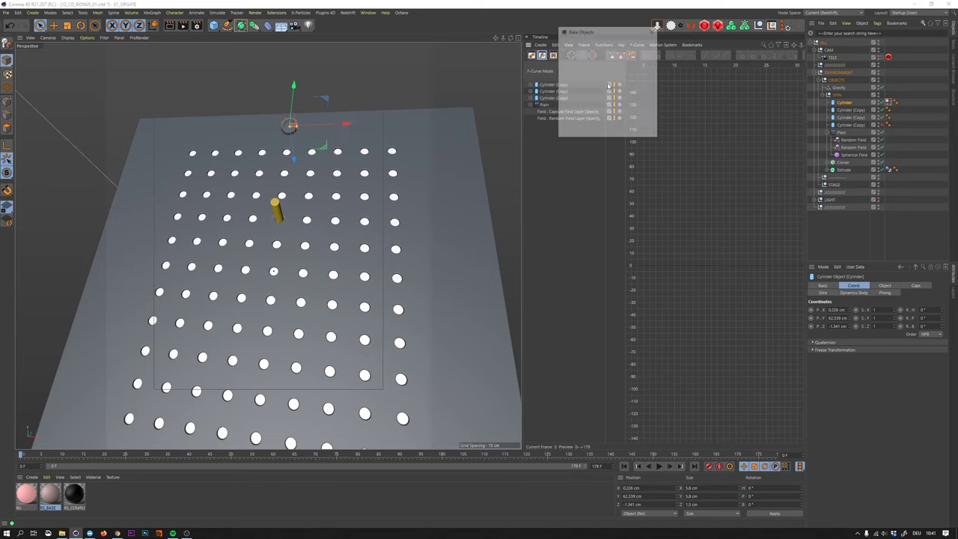
click(605, 137)
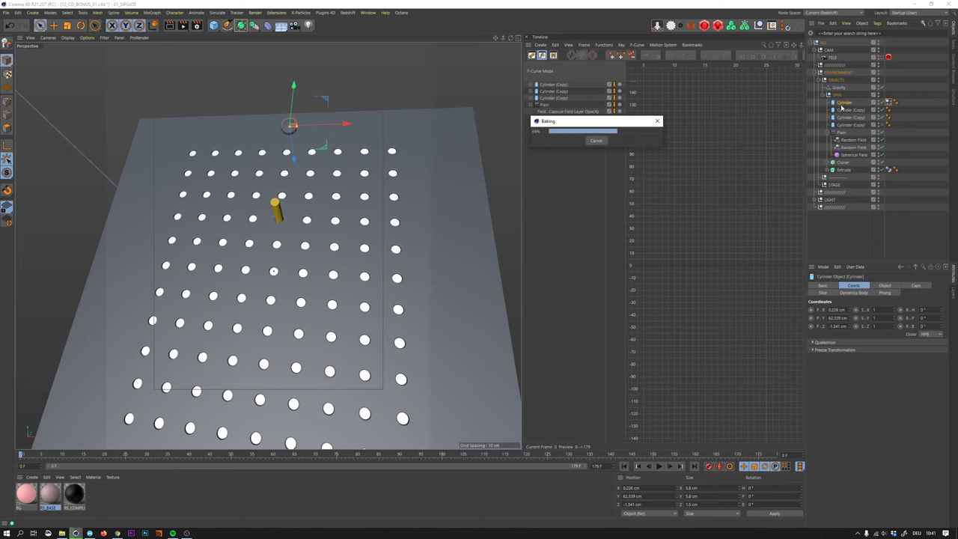
- Move the original cylinder's start to about 1.14 cm on X and 63.1 cm on Y and bake a further keyframed copy
drag(317, 125, 294, 108)
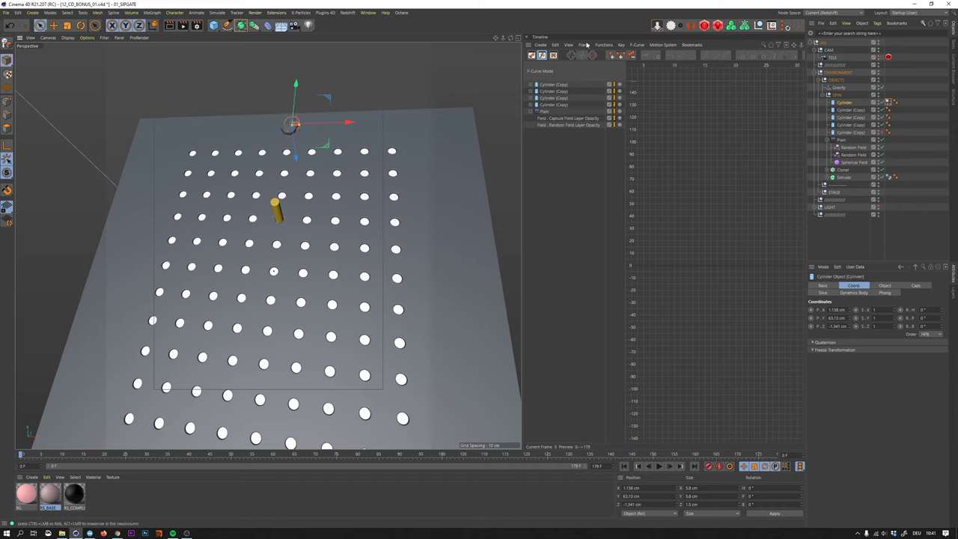
click(603, 45)
click(607, 84)
click(595, 133)
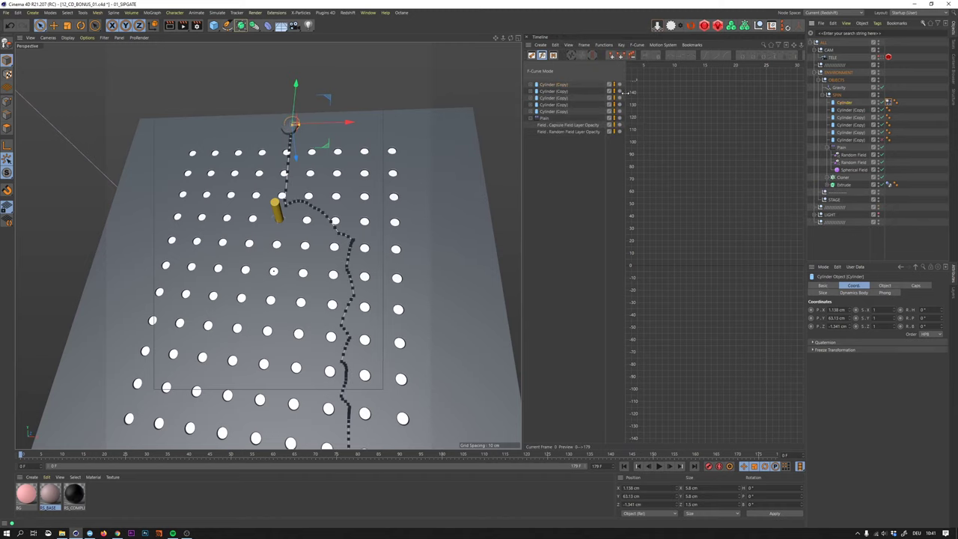
- Offset the original cylinder to about 1.88 cm on X and 62.1 cm on Y and bake one more variation as a copy
drag(328, 123, 294, 105)
click(600, 44)
click(607, 84)
click(601, 133)
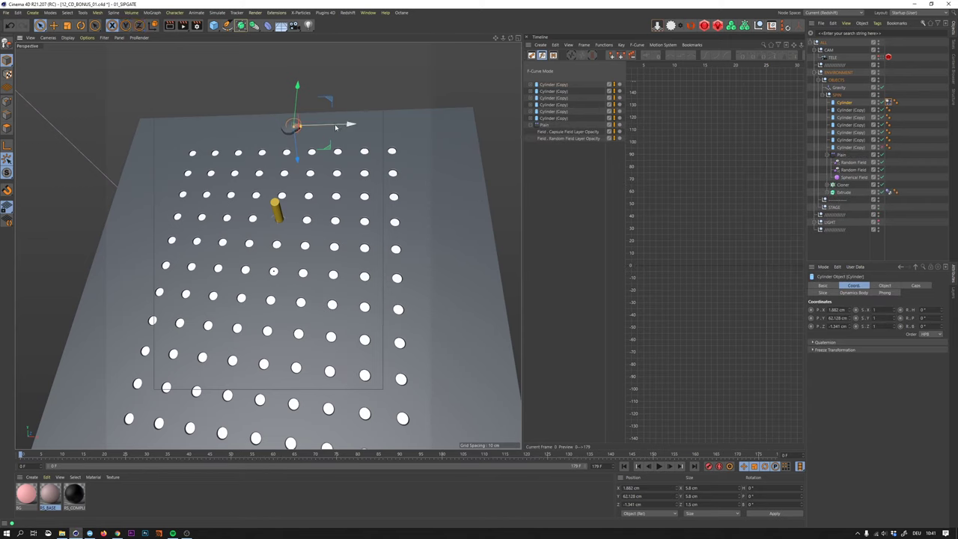
- Shift the original cylinder to about 2.63 cm on X and 63.7 cm on Y, then bake position and rotation for frames 0 to 179 as a copy
drag(336, 127, 338, 127)
drag(300, 95, 300, 92)
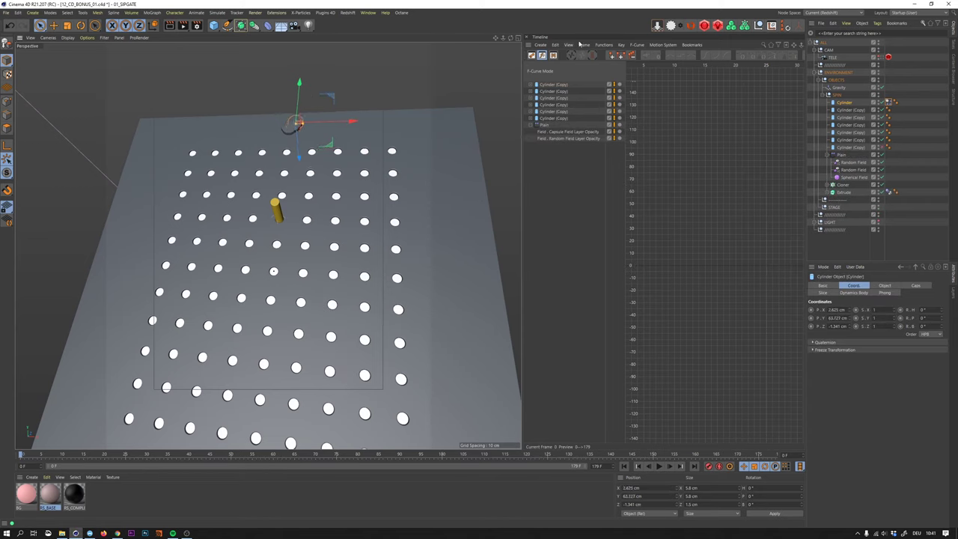
click(603, 45)
click(608, 164)
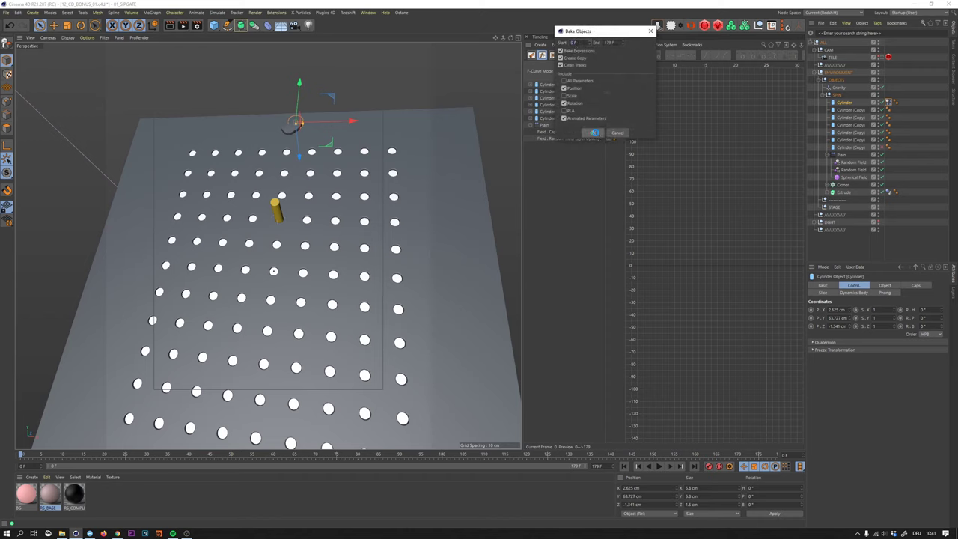
click(593, 132)
- Disable the original cylinder and play back all baked copies, following closely the disc caught among the lower pegs
click(886, 102)
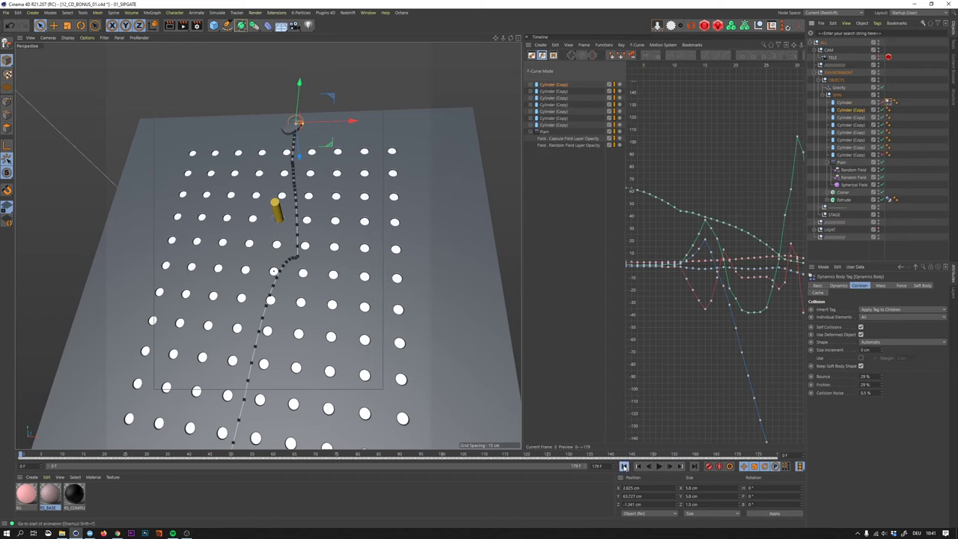
click(659, 465)
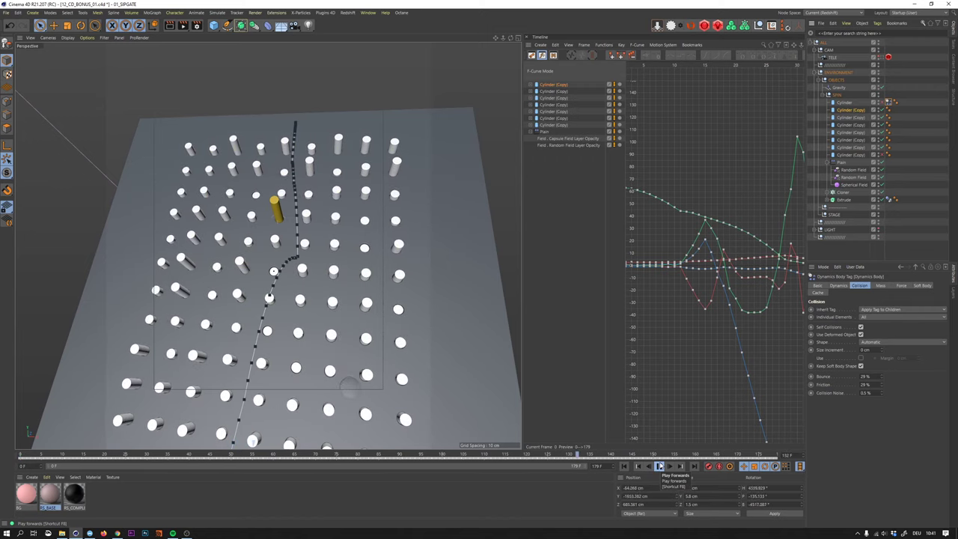
click(352, 404)
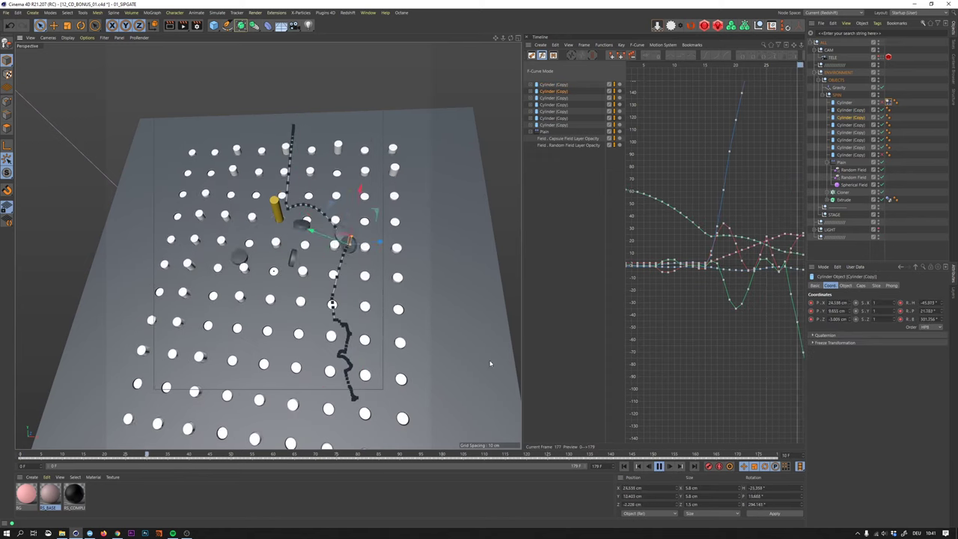
scroll(280, 276, up, 10)
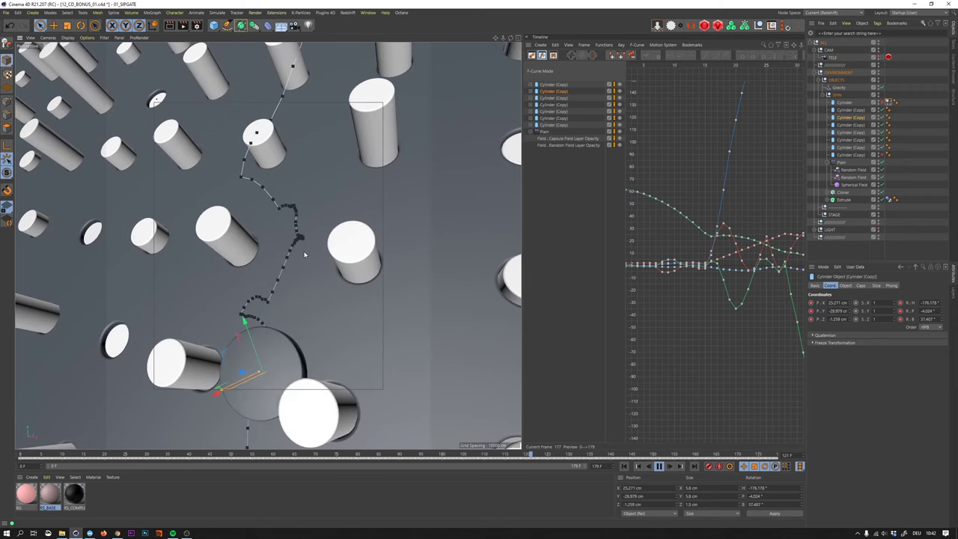
click(658, 466)
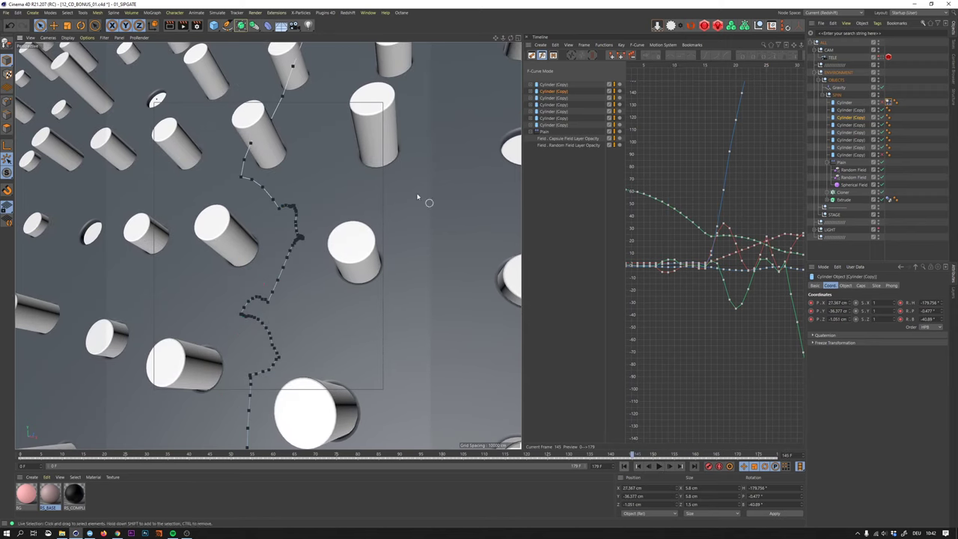
- Delete the keyframe animation of the selected baked copy caught among the lower pegs
alt+right_drag(412, 192, 356, 184)
alt+drag(357, 183, 367, 195)
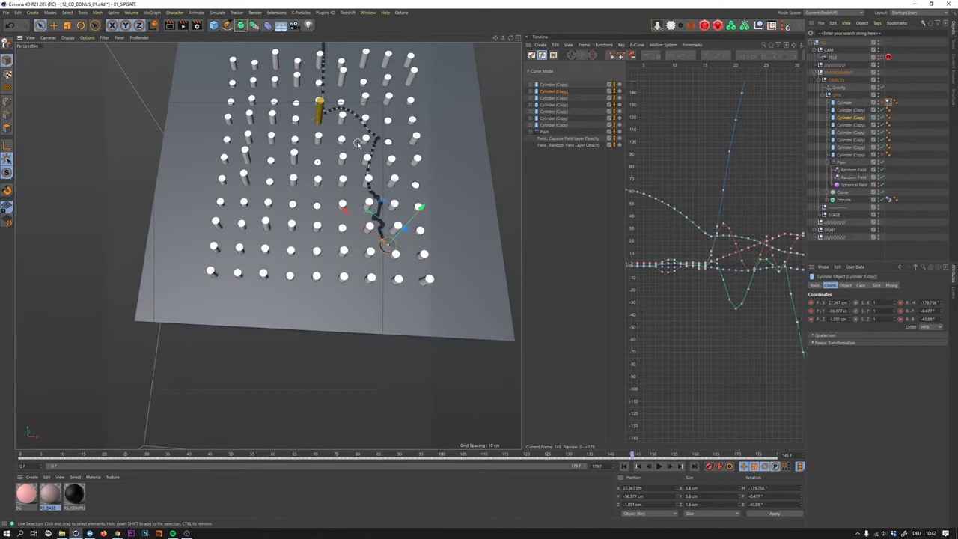
scroll(358, 144, up, 4)
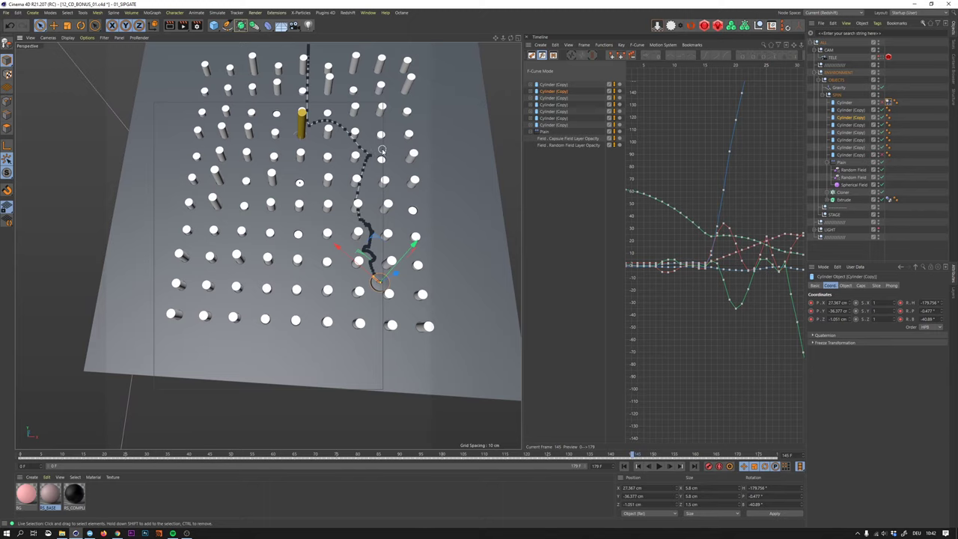
alt+drag(343, 91, 328, 148)
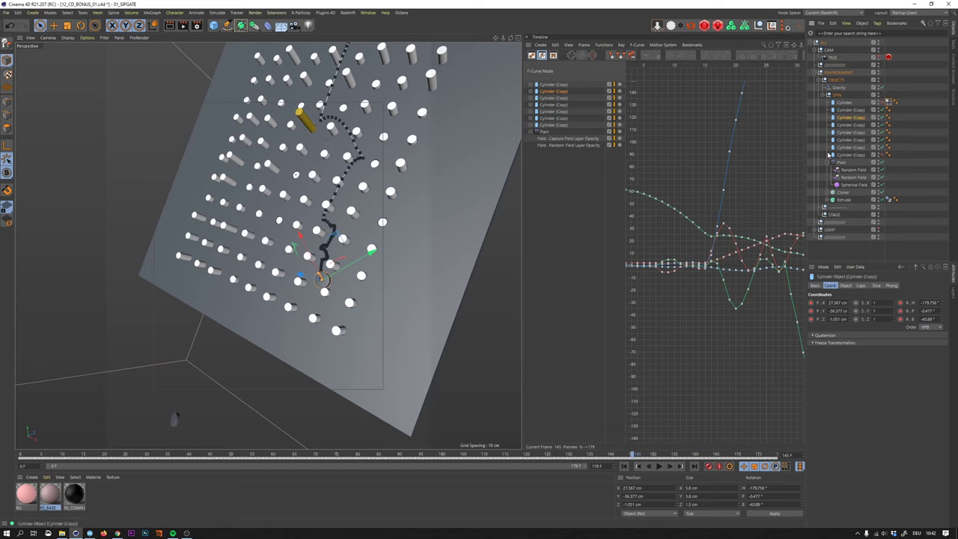
key(Delete)
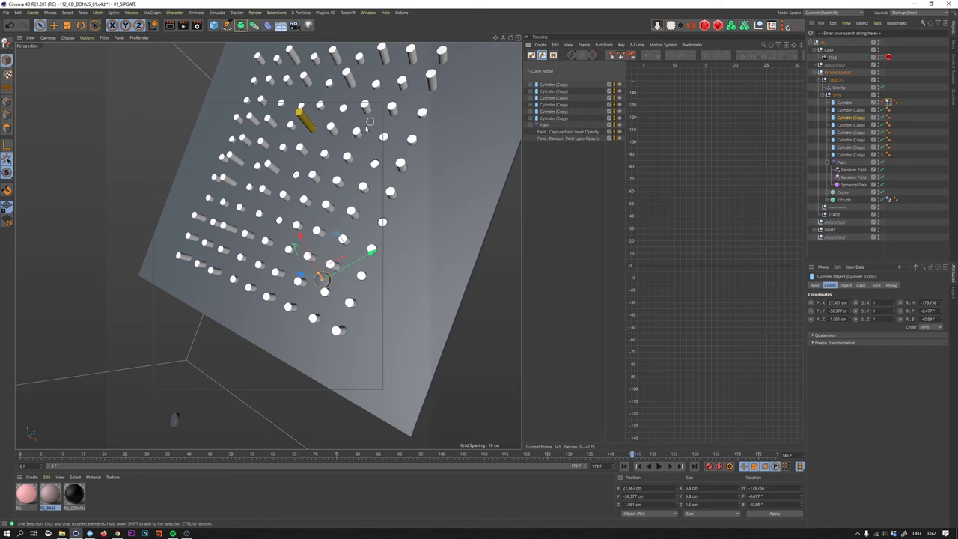
alt+drag(355, 131, 449, 147)
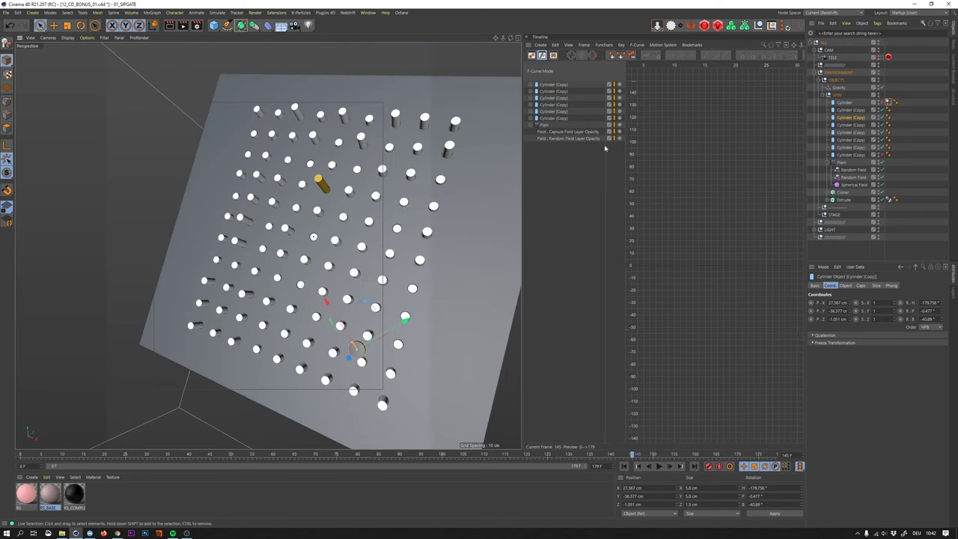
- Re-enable the original cylinder, raise its start to about 65.1 cm on Y, and set its collision bounce to 35 %
click(844, 103)
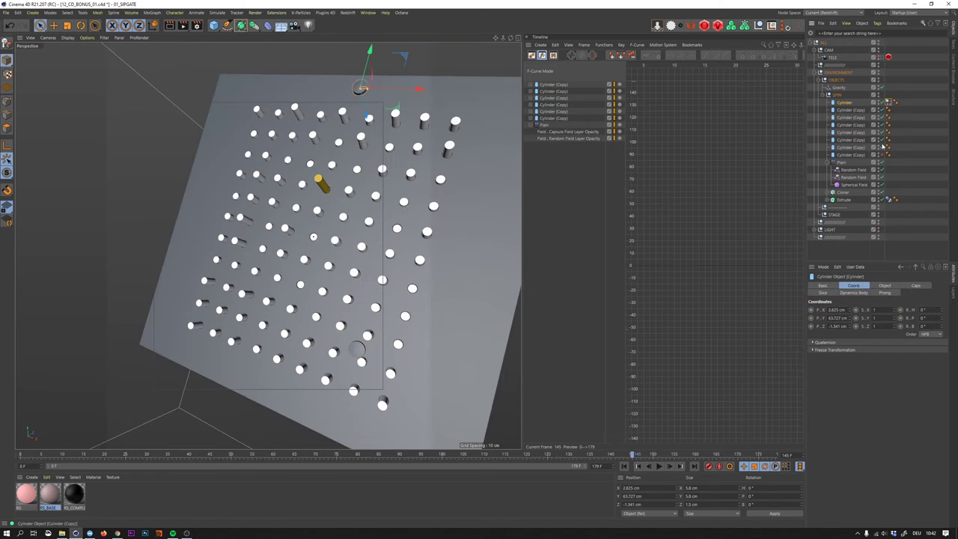
click(888, 102)
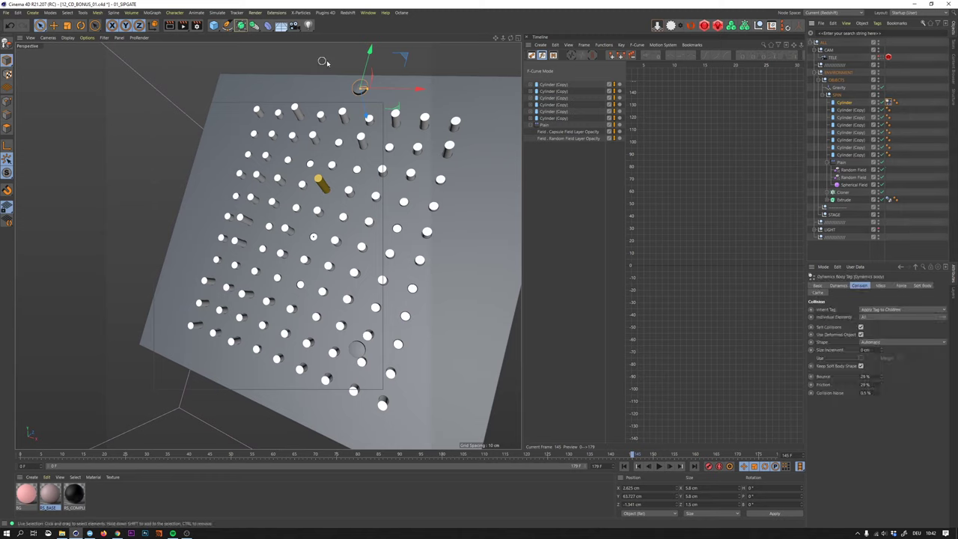
drag(371, 64, 372, 59)
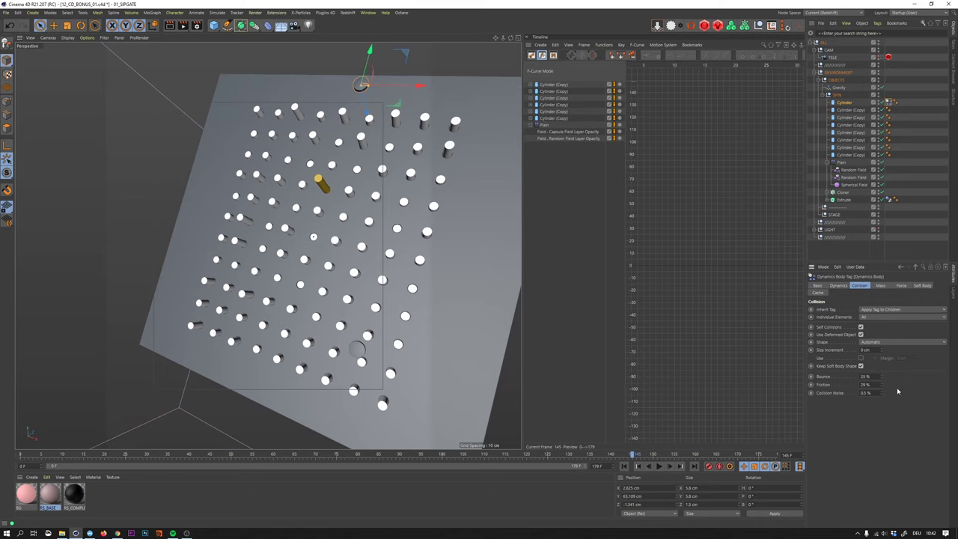
- Bake the original cylinder's bouncier fall into another keyframed copy
click(603, 44)
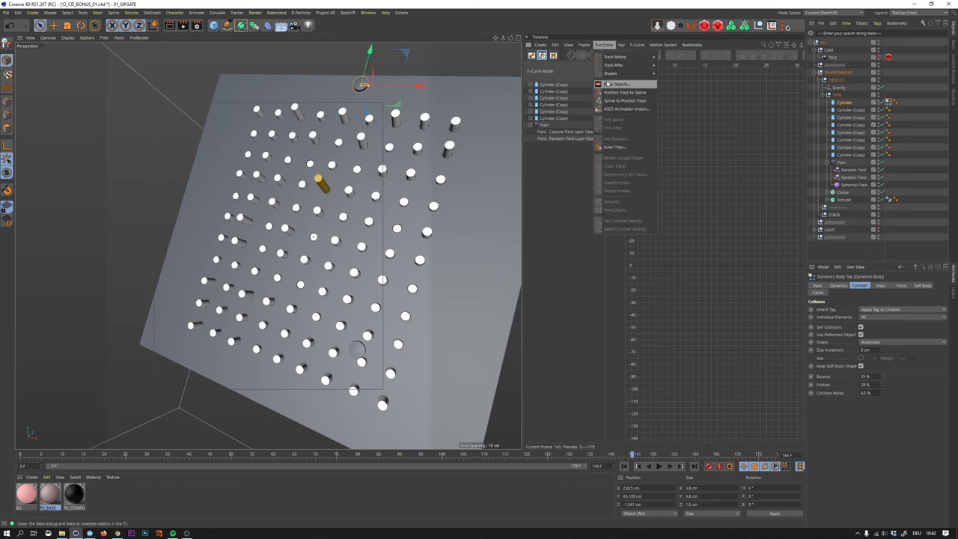
click(607, 84)
click(593, 130)
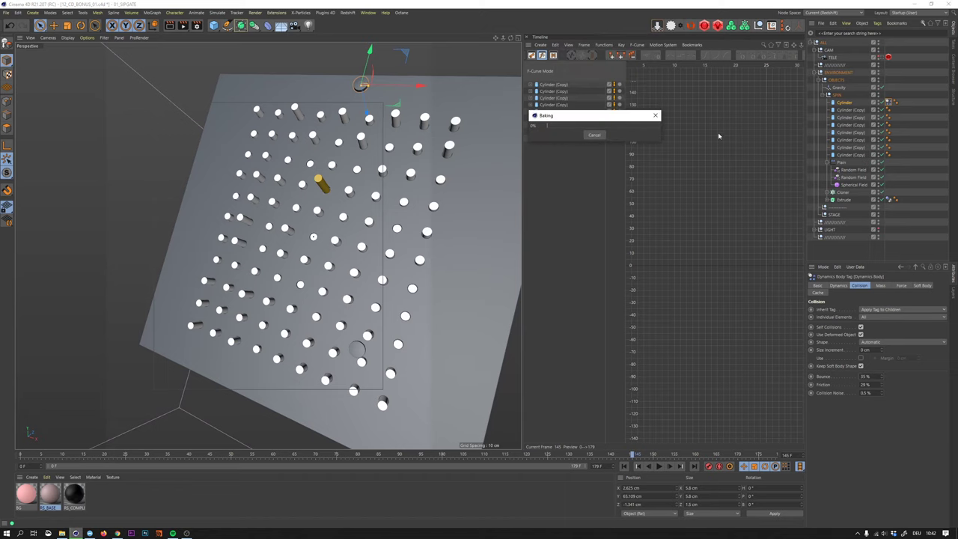
- Play back the baked copies from the first frame and delete the stationary copy that has no animation
click(624, 465)
click(658, 465)
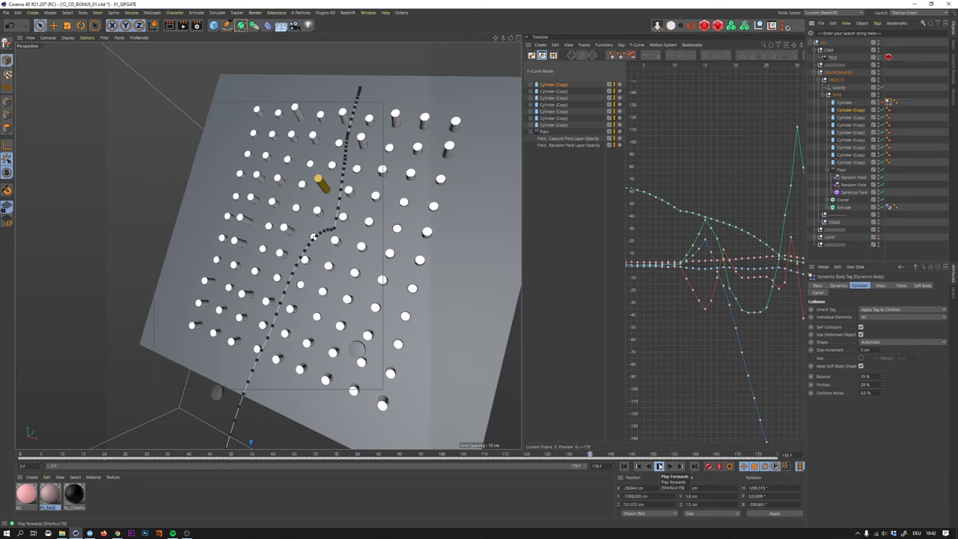
click(357, 351)
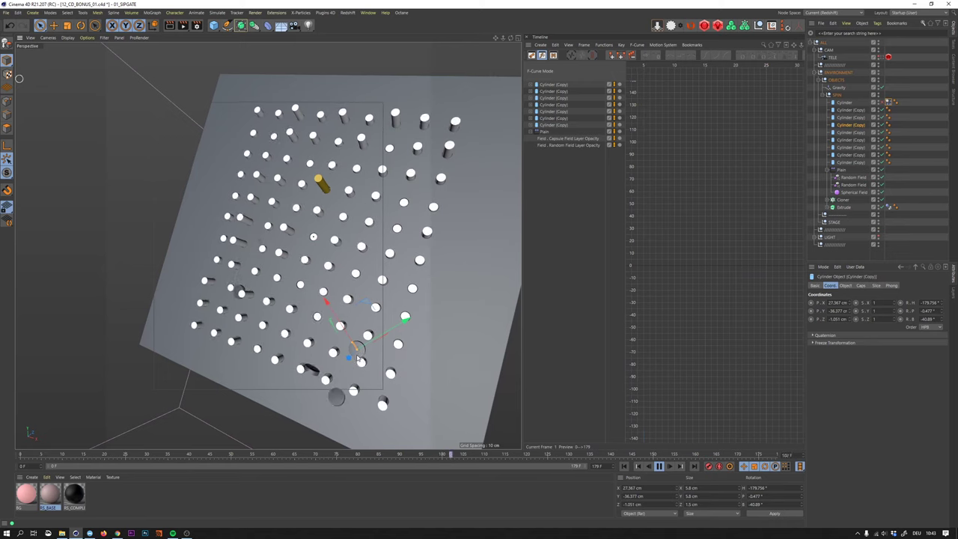
click(659, 465)
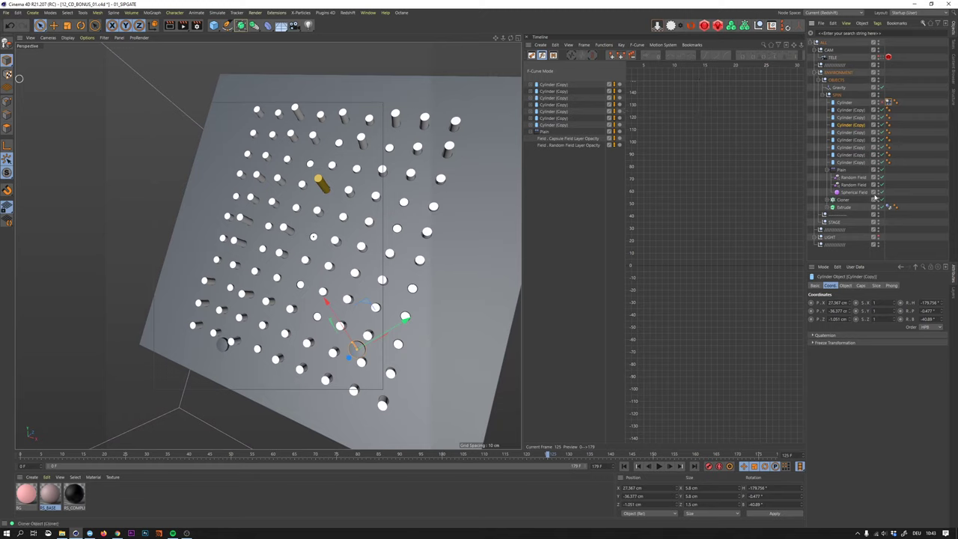
key(Delete)
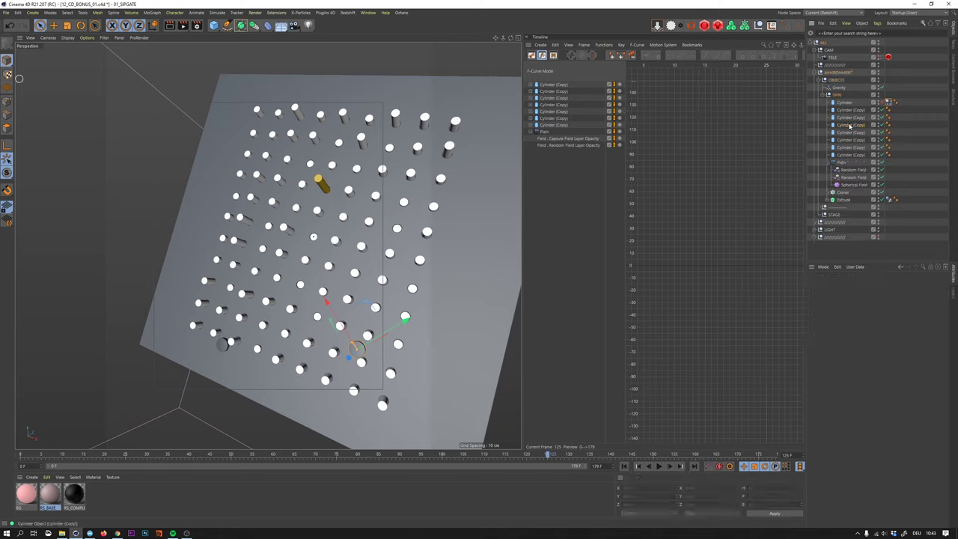
- Inspect the motion path of the last baked cylinder copy in the hierarchy against the pegs
click(844, 103)
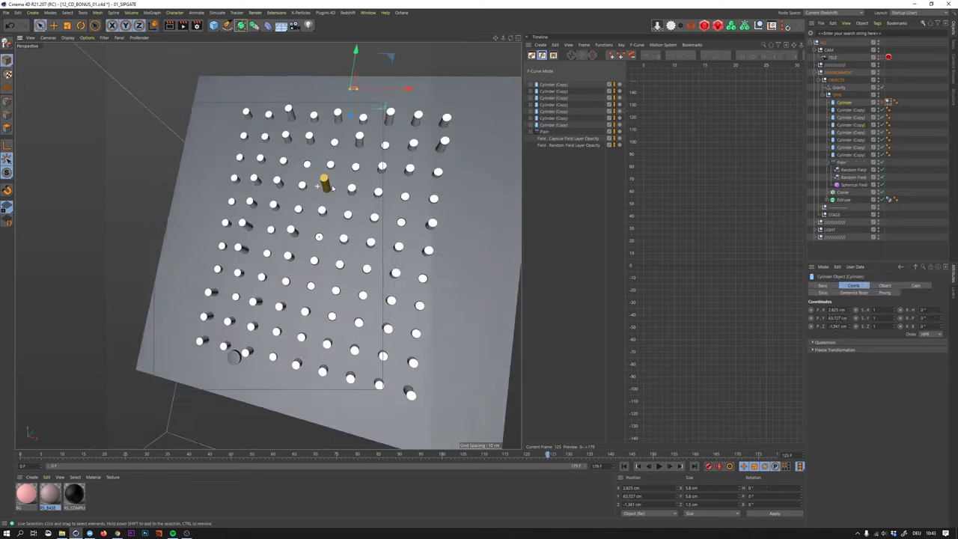
alt+drag(337, 188, 346, 262)
alt+drag(259, 236, 240, 301)
scroll(291, 300, up, 3)
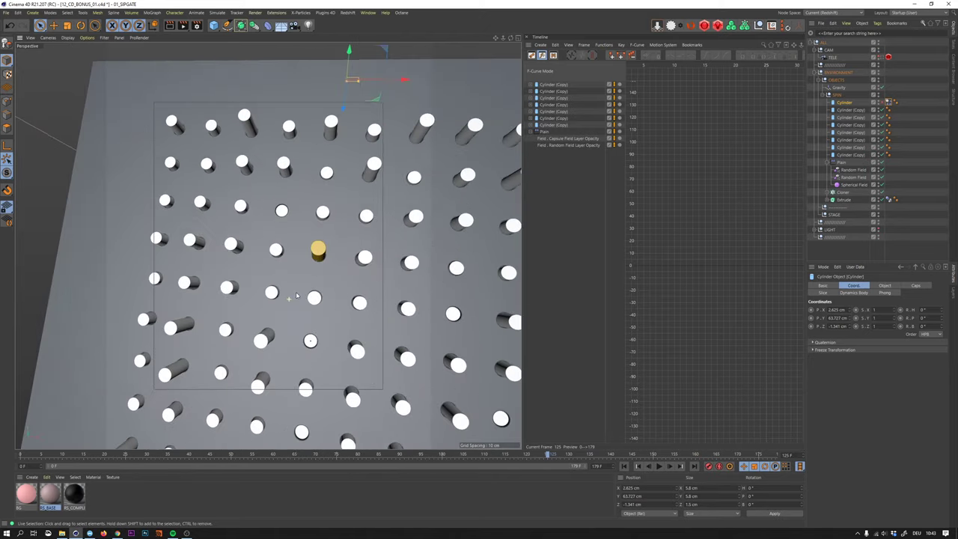
alt+drag(302, 268, 266, 256)
click(849, 155)
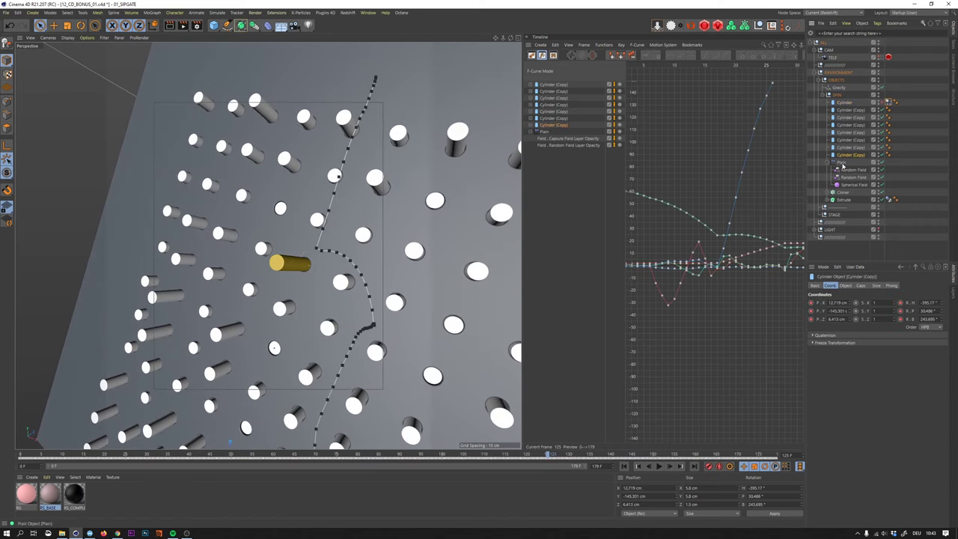
- Step through the selected copy's fall from the first frame to frame 17 and examine its contact with the yellow peg
click(623, 466)
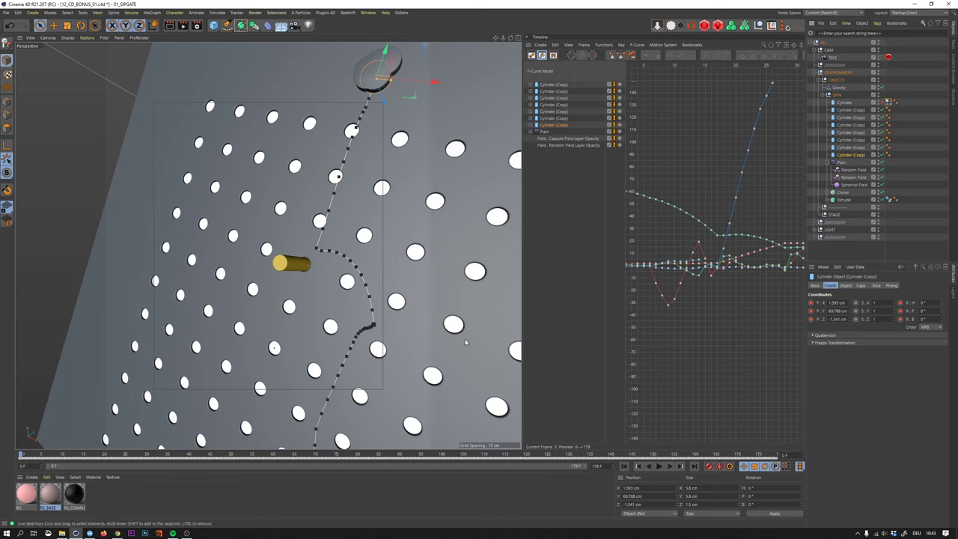
click(57, 455)
drag(61, 455, 93, 446)
alt+right_drag(308, 247, 367, 237)
alt+drag(367, 237, 389, 258)
click(649, 466)
click(670, 466)
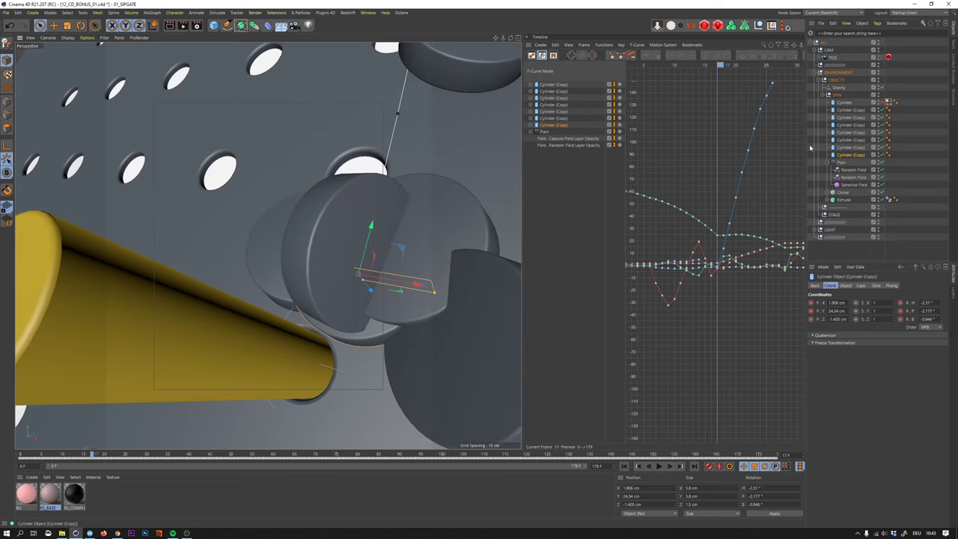
alt+right_drag(397, 193, 351, 192)
alt+drag(351, 192, 329, 250)
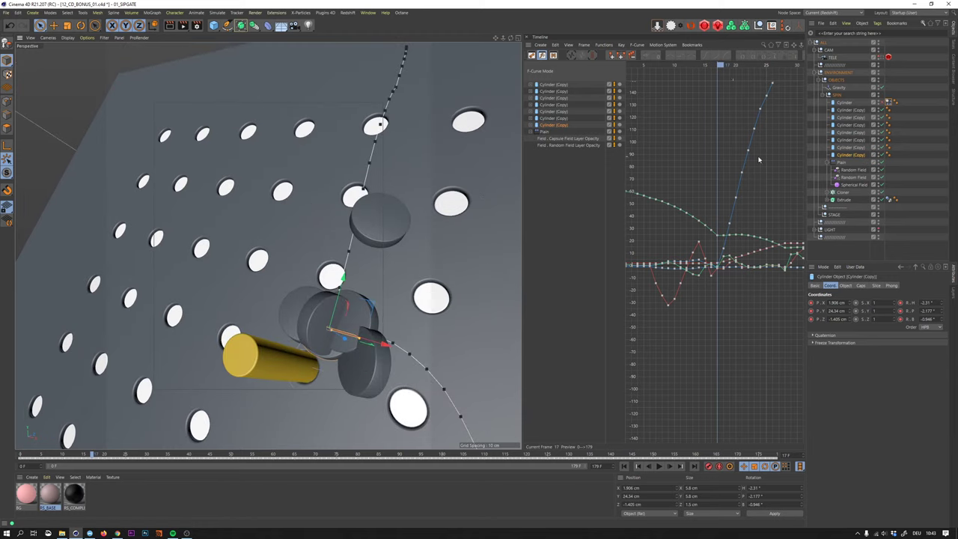
- Assign the last cylinder copy to a new layer and give that layer a bright orange colour
click(873, 156)
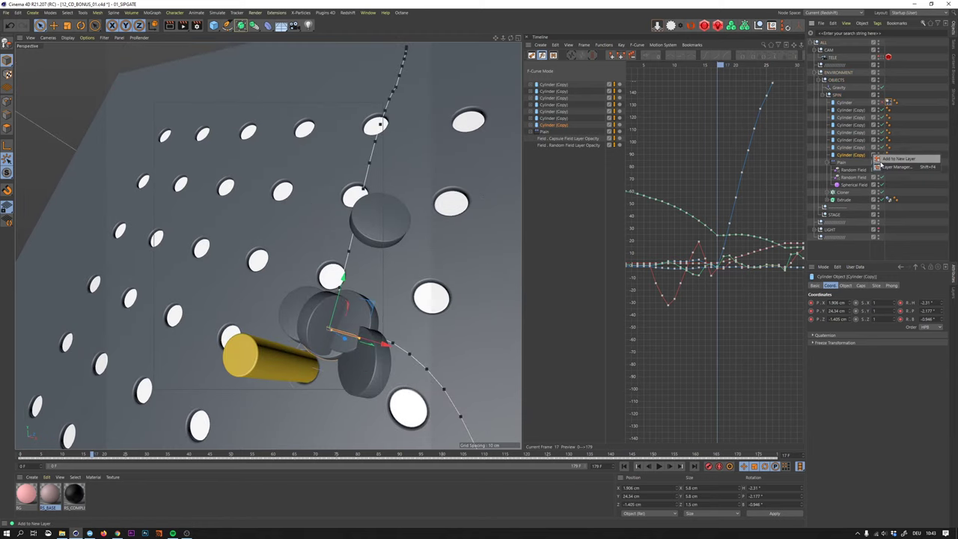
click(882, 160)
click(953, 295)
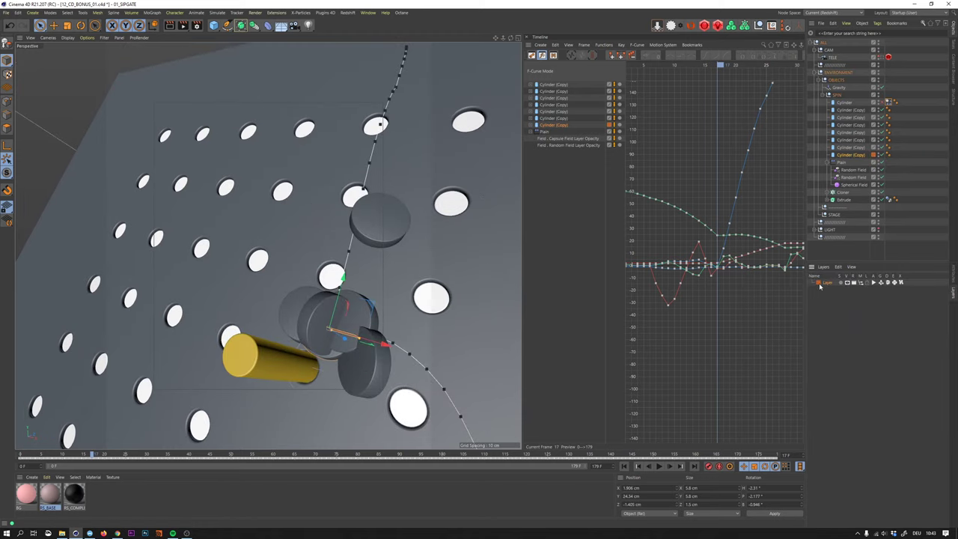
double_click(818, 282)
click(887, 297)
click(887, 289)
click(804, 311)
- Turn on layer colour display in the perspective viewport to distinguish the layered copy from the other discs
click(68, 37)
click(87, 38)
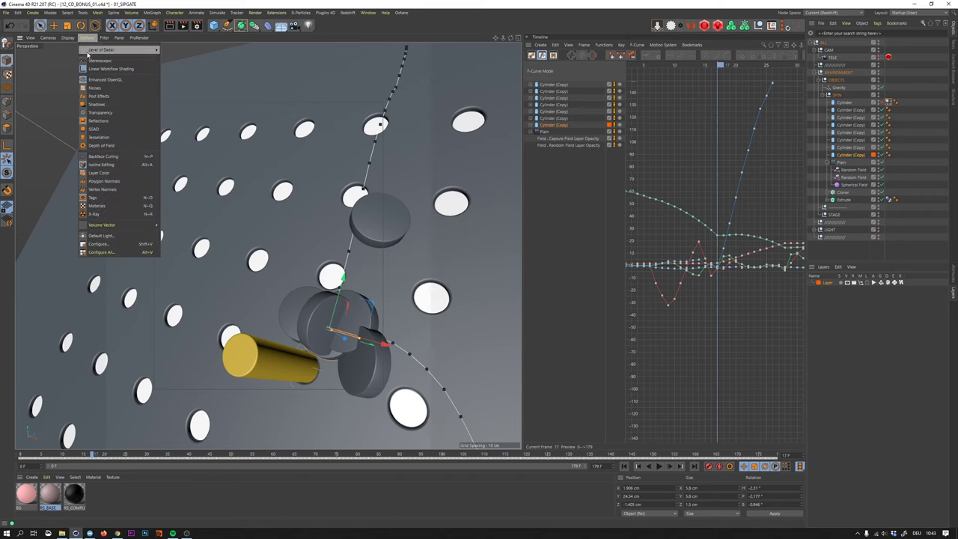
click(105, 173)
alt+drag(305, 308, 309, 305)
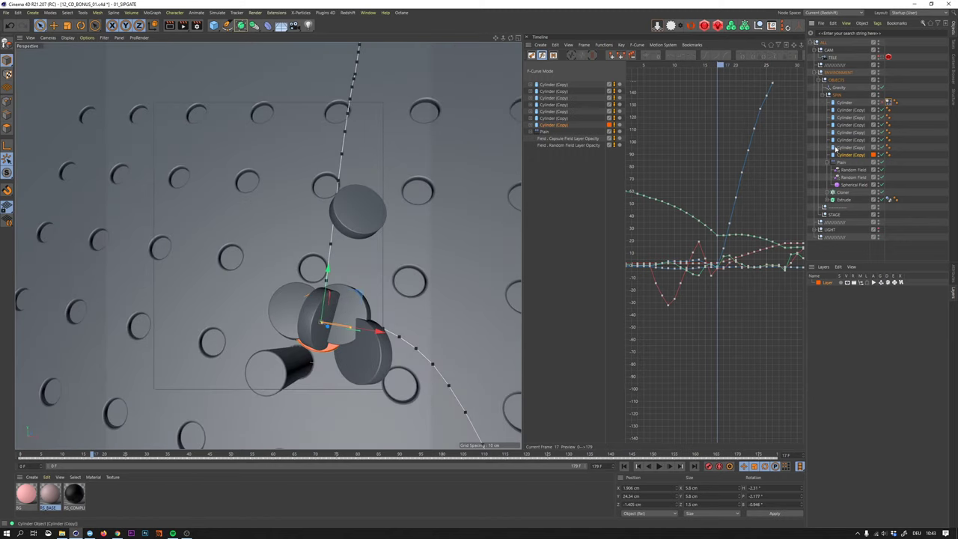
- Select the six other cylinder copies and keyframe their editor and renderer visibility as On at frame 17
click(851, 110)
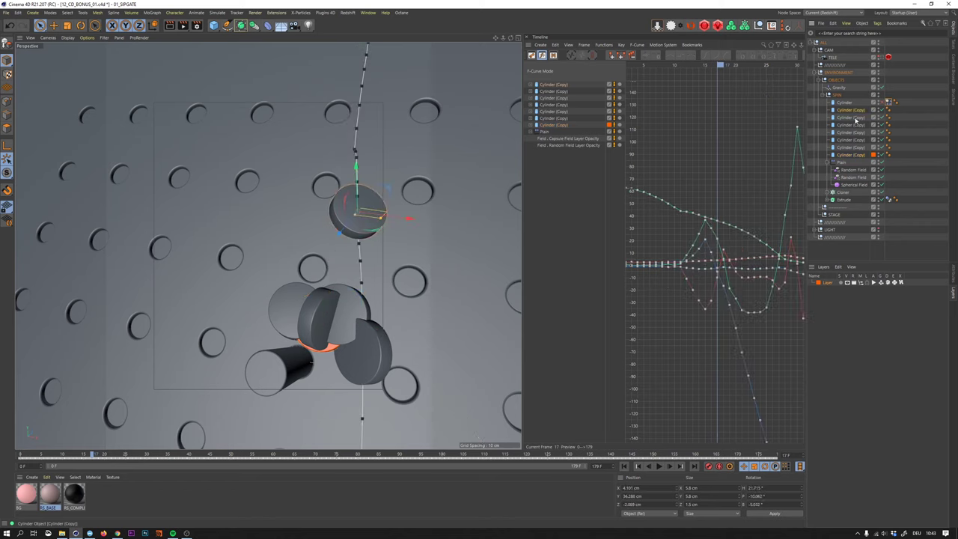
shift+click(852, 150)
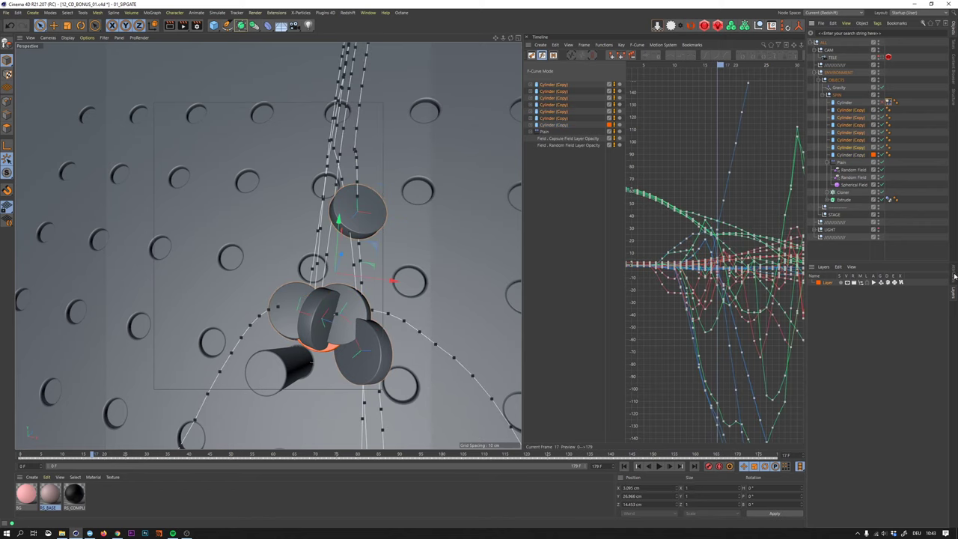
click(954, 275)
click(815, 286)
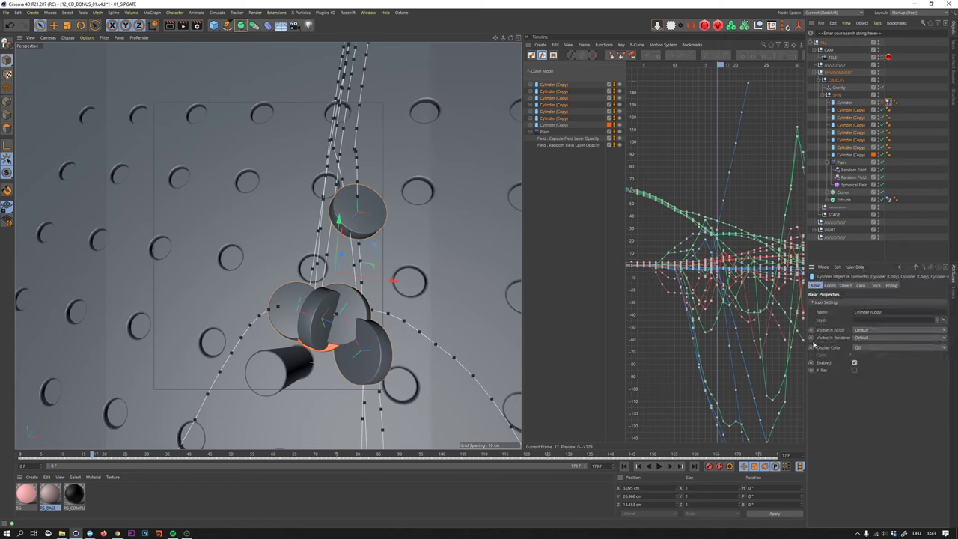
click(870, 332)
click(868, 345)
click(863, 338)
click(862, 352)
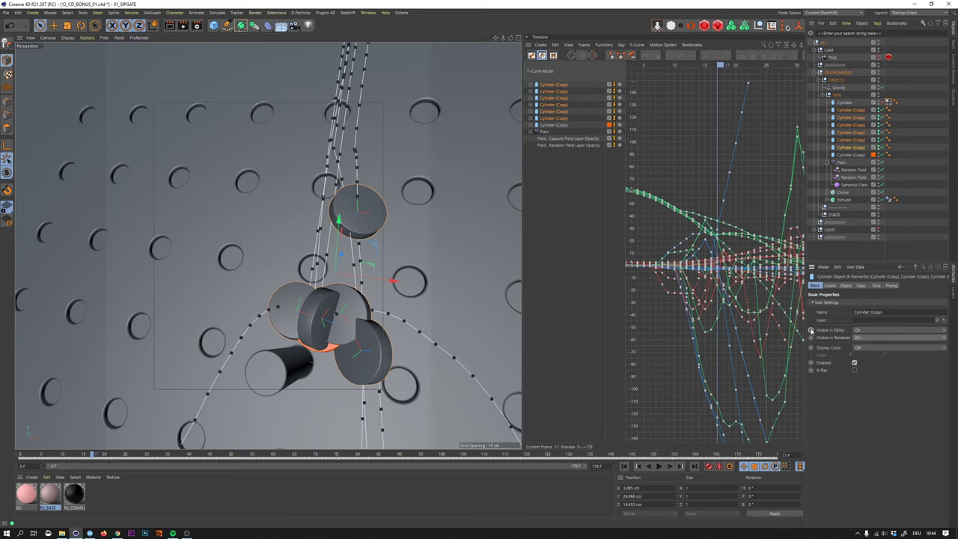
- Keyframe the six selected copies' editor and renderer visibility as Off at frame 16
click(648, 466)
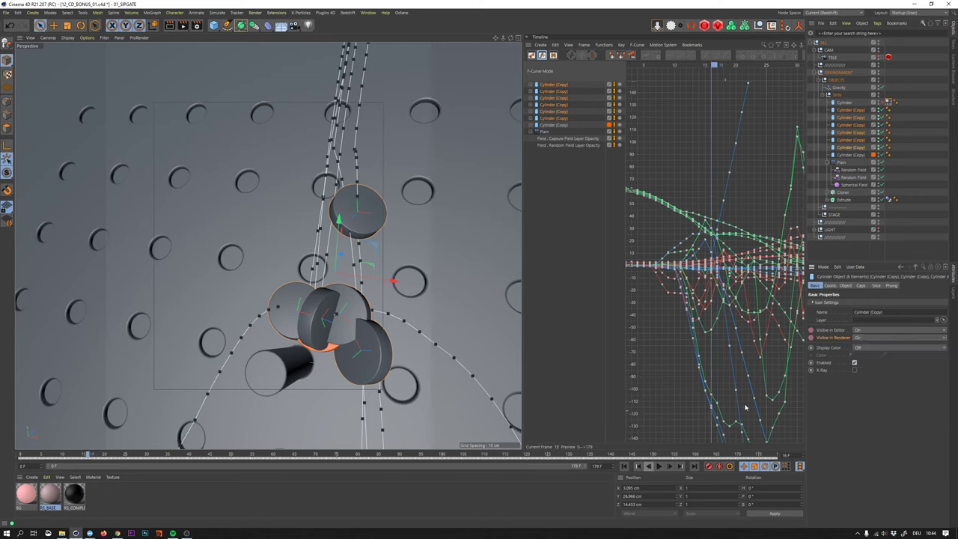
click(860, 347)
click(861, 362)
click(864, 330)
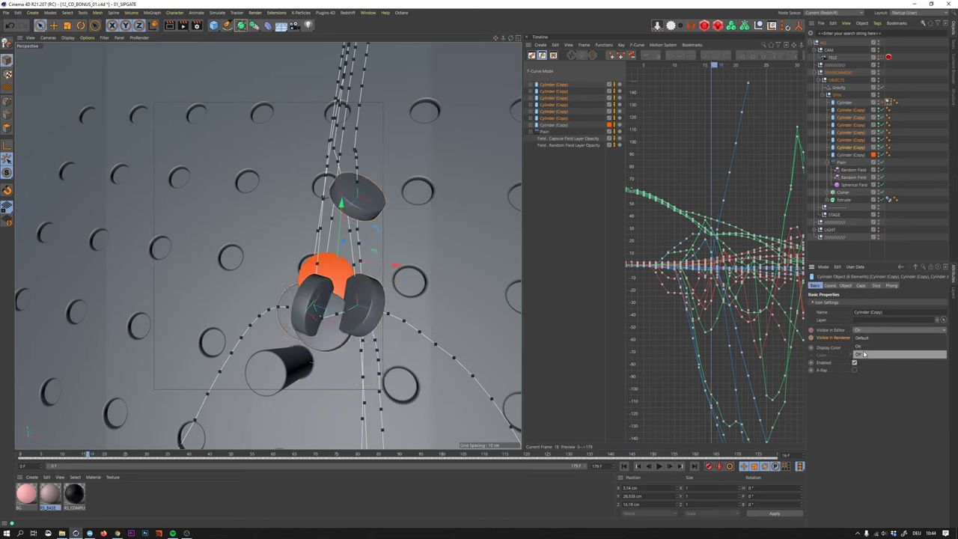
click(859, 354)
click(811, 330)
click(810, 338)
- Play the animation from the first frame through the TELE camera and check when the hidden copies appear
scroll(374, 245, down, 6)
alt+drag(356, 253, 255, 243)
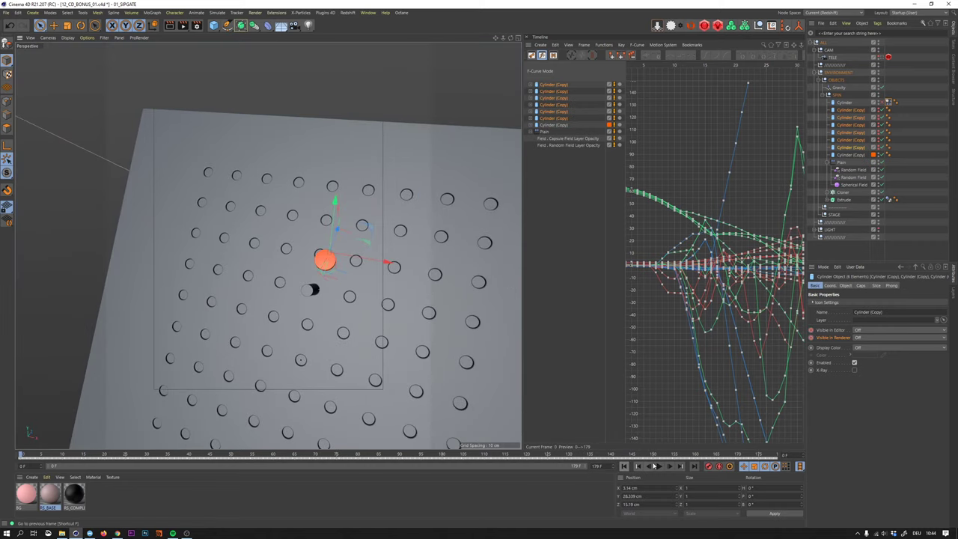
key(shift+f)
click(887, 58)
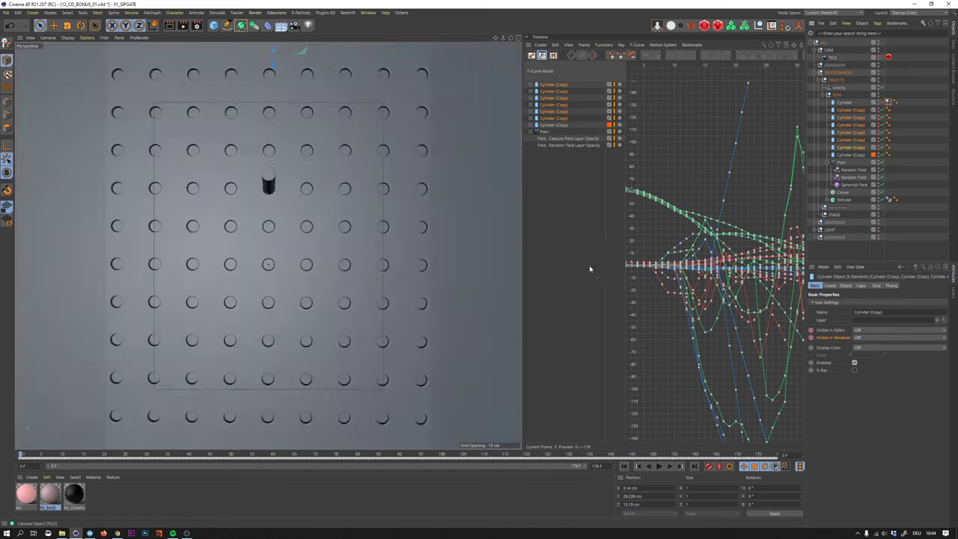
click(659, 466)
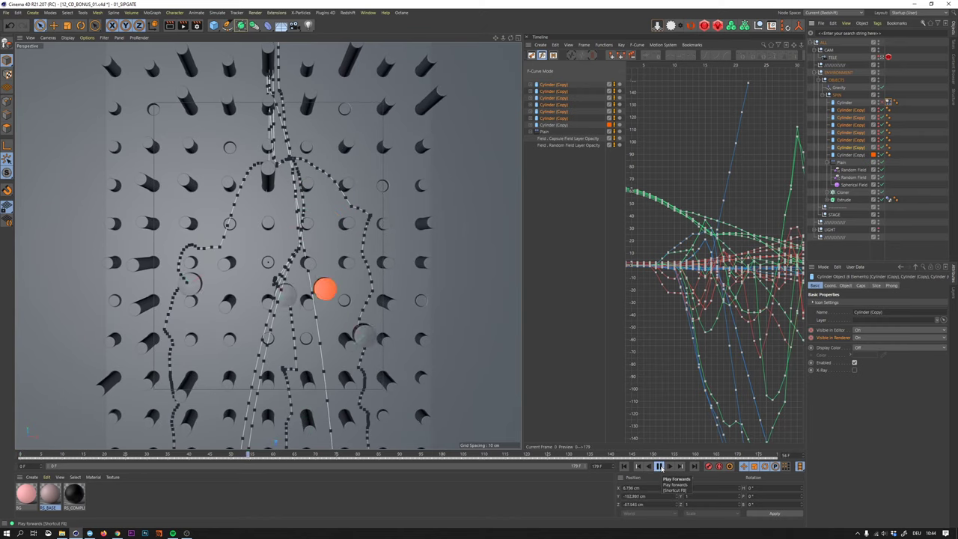
click(906, 147)
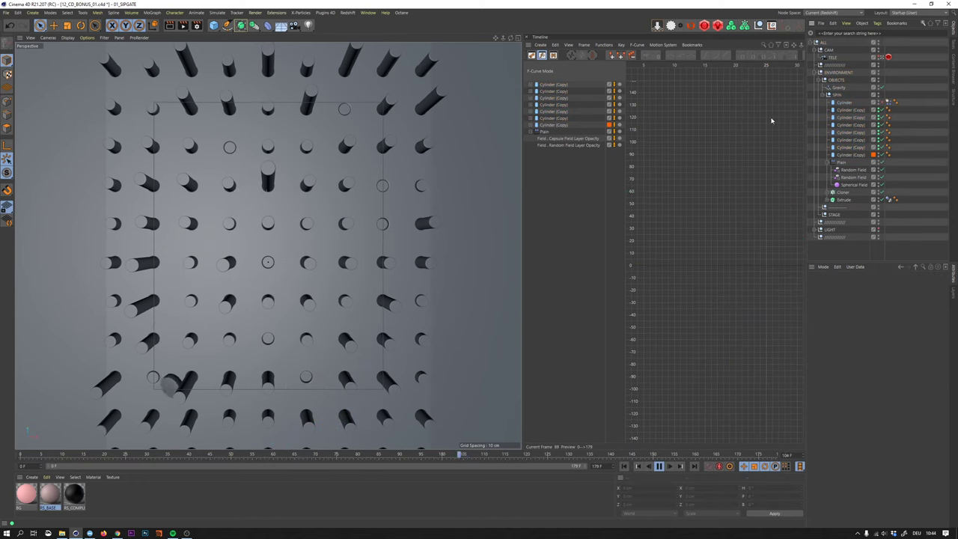